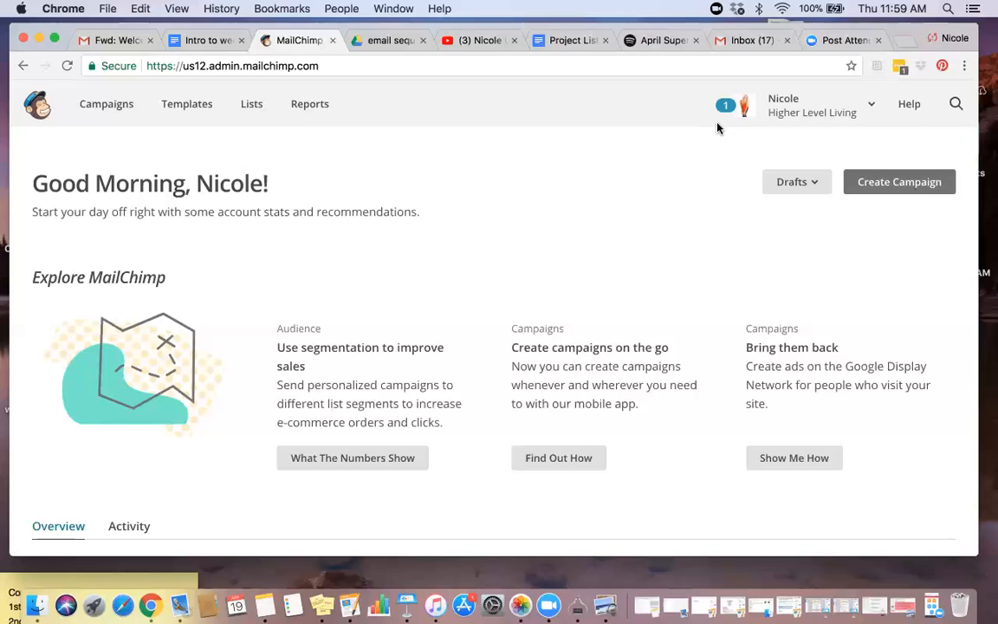
- Create a new subscriber list and name it "Weekly Wellness Newsletter"
click(252, 104)
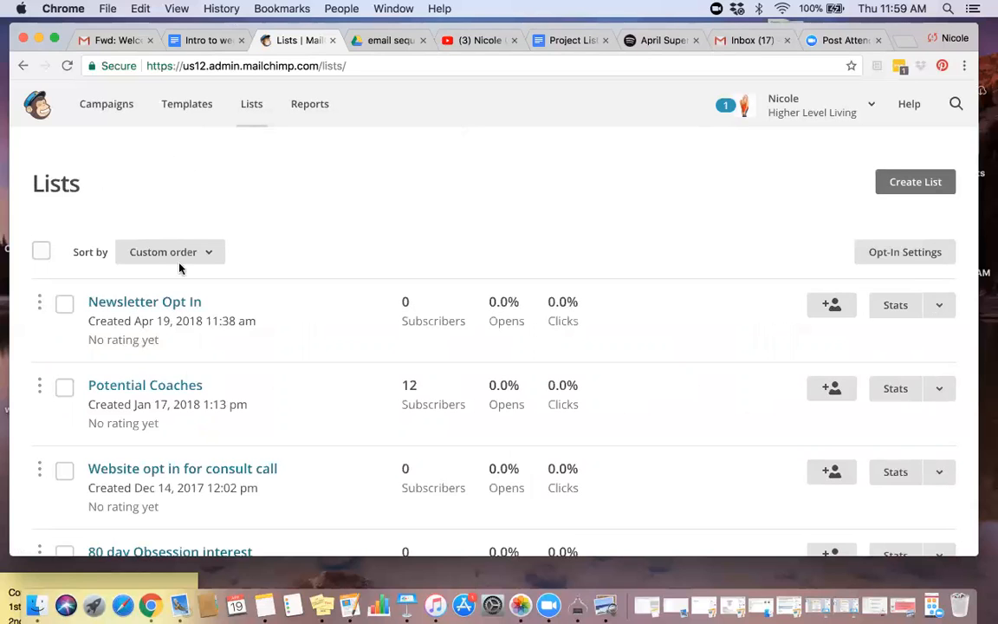
click(904, 182)
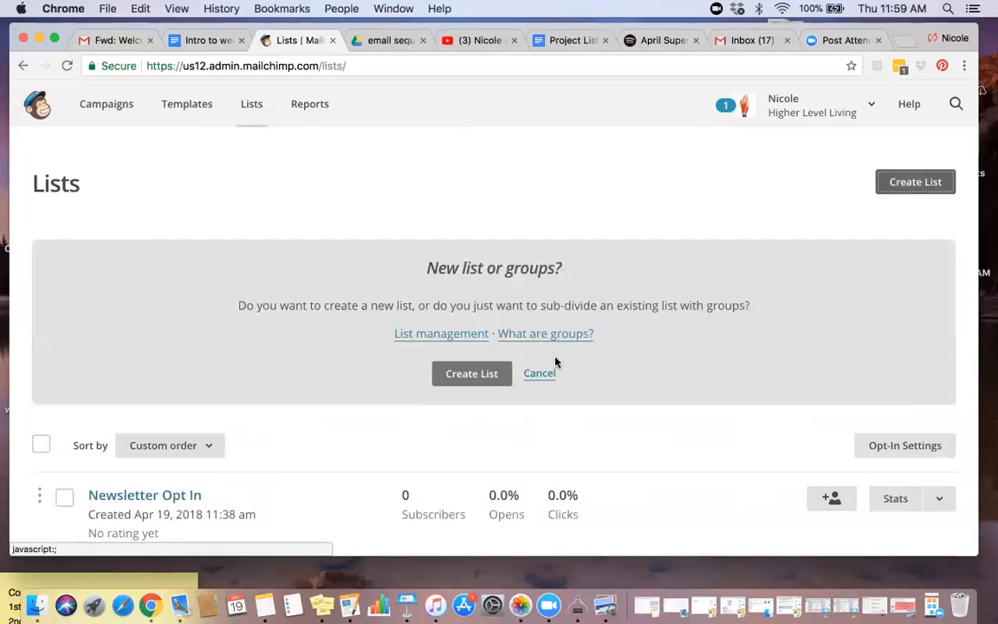
click(459, 375)
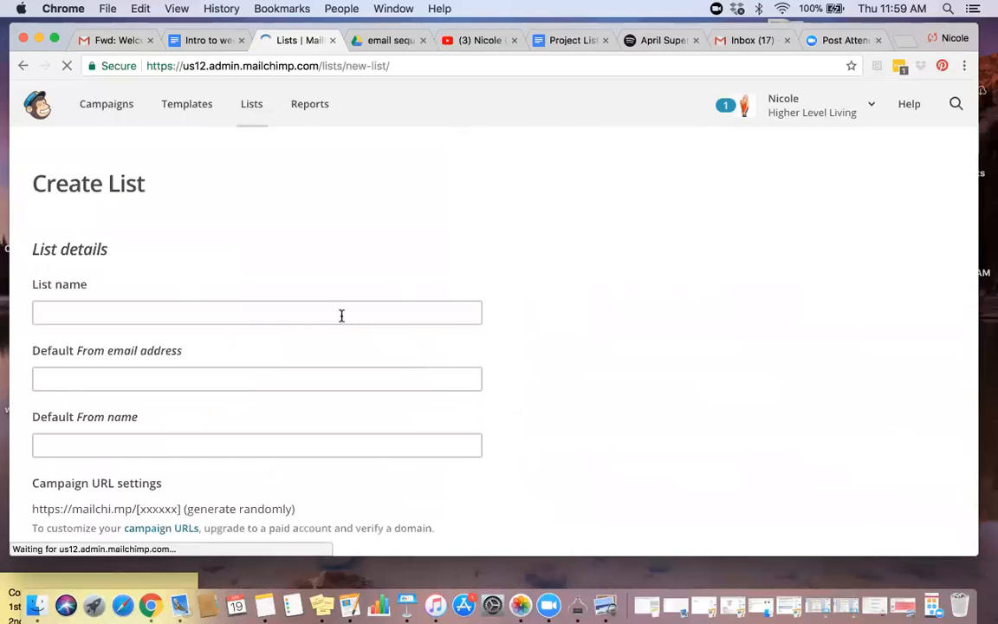
click(272, 308)
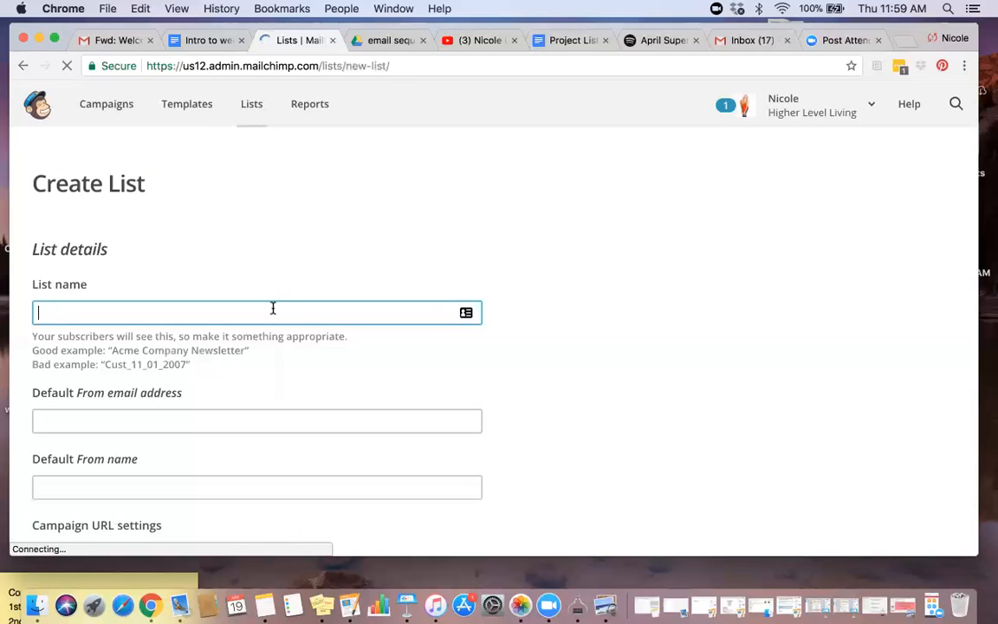
text(Weekly )
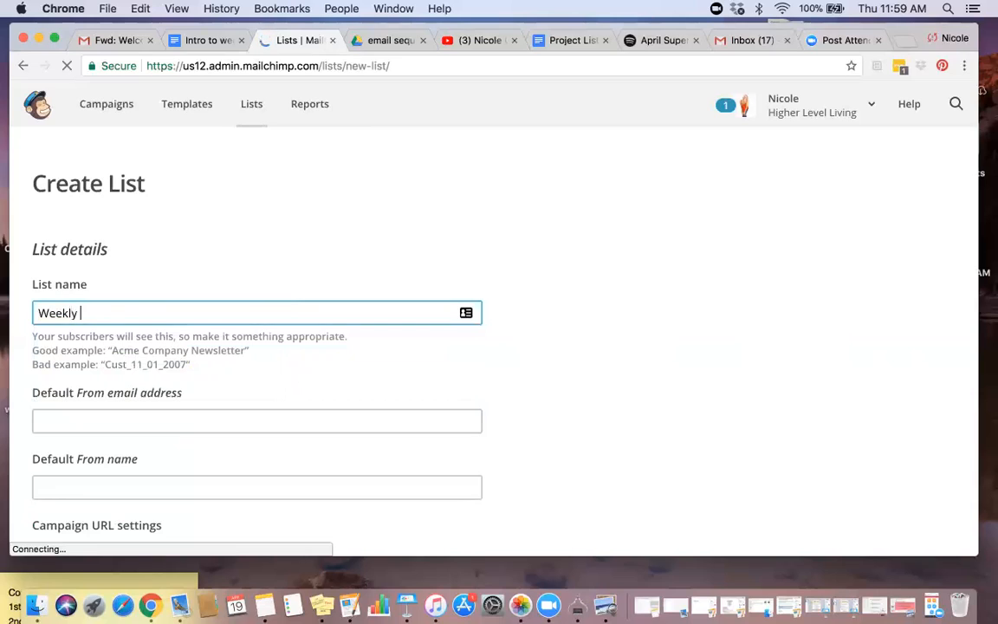
text(Wellness Newsletter)
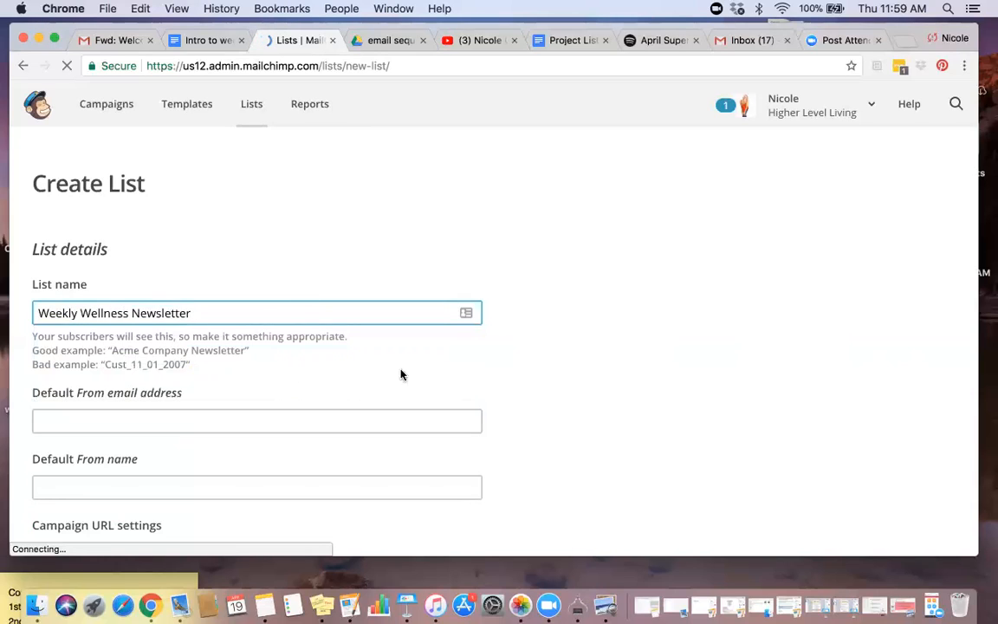
- Fill in the list's default From email address with the business email and the default From name with the sender's full name
click(251, 420)
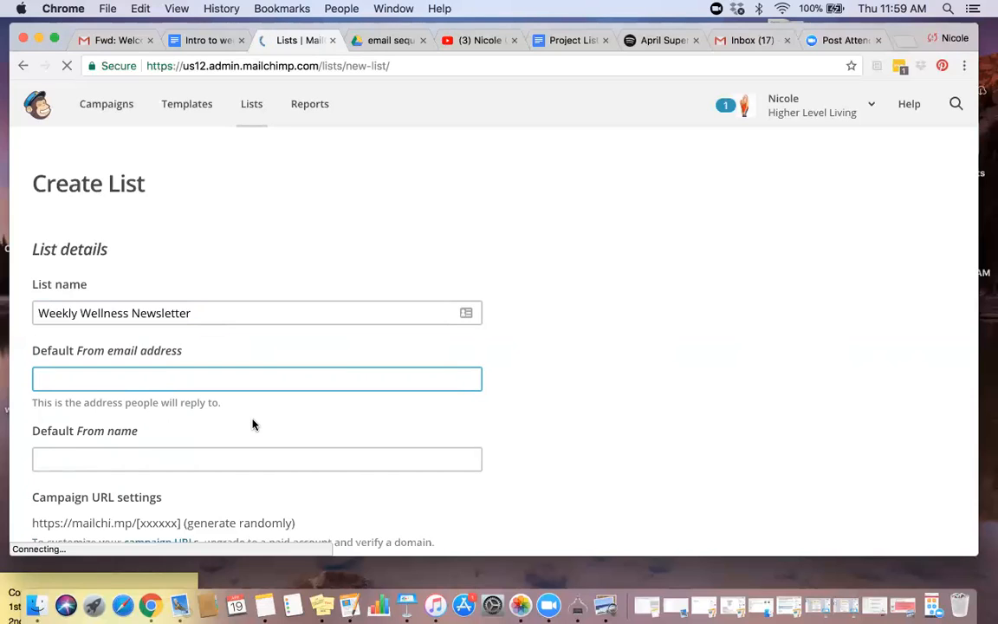
text(nicole)
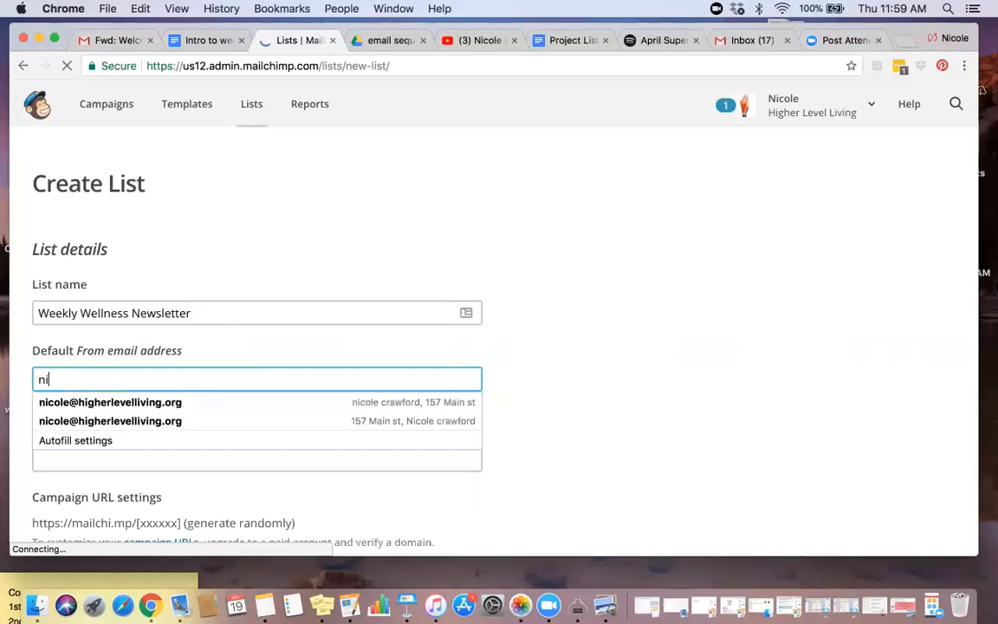
key(Down)
key(Return)
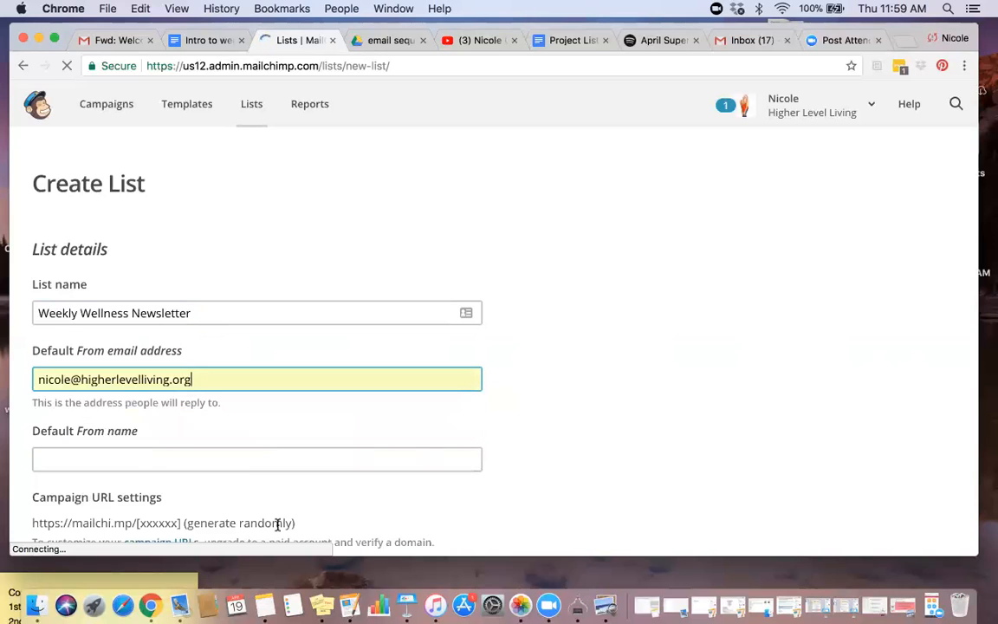
click(245, 461)
text(Nico)
key(Down)
key(Return)
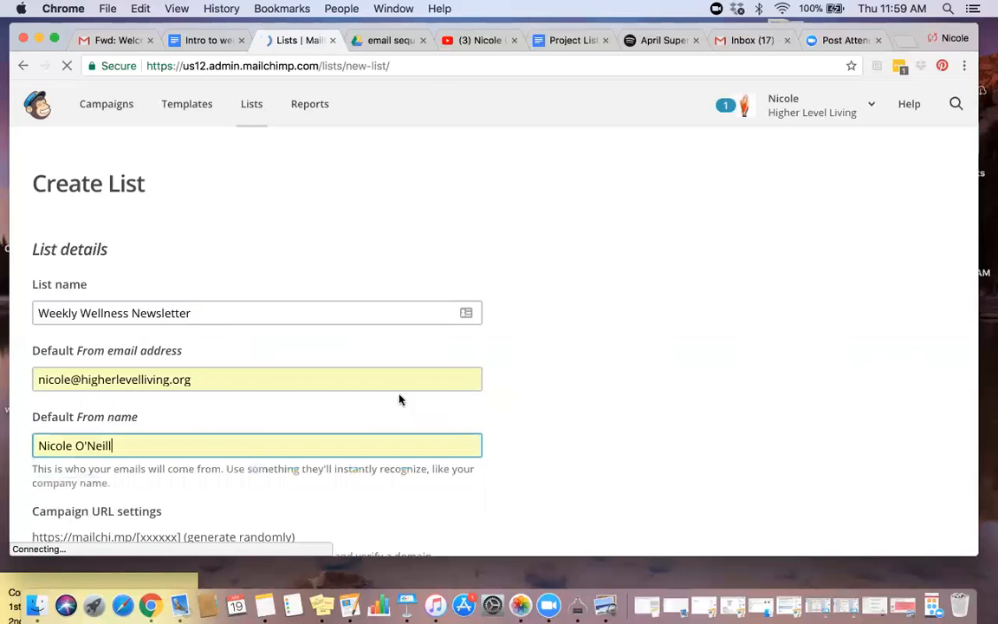
- Write the signup reminder "You are receiving this because you opted into my weekly dose of wellness newsletter"
scroll(737, 398, down, 4)
scroll(737, 398, down, 4)
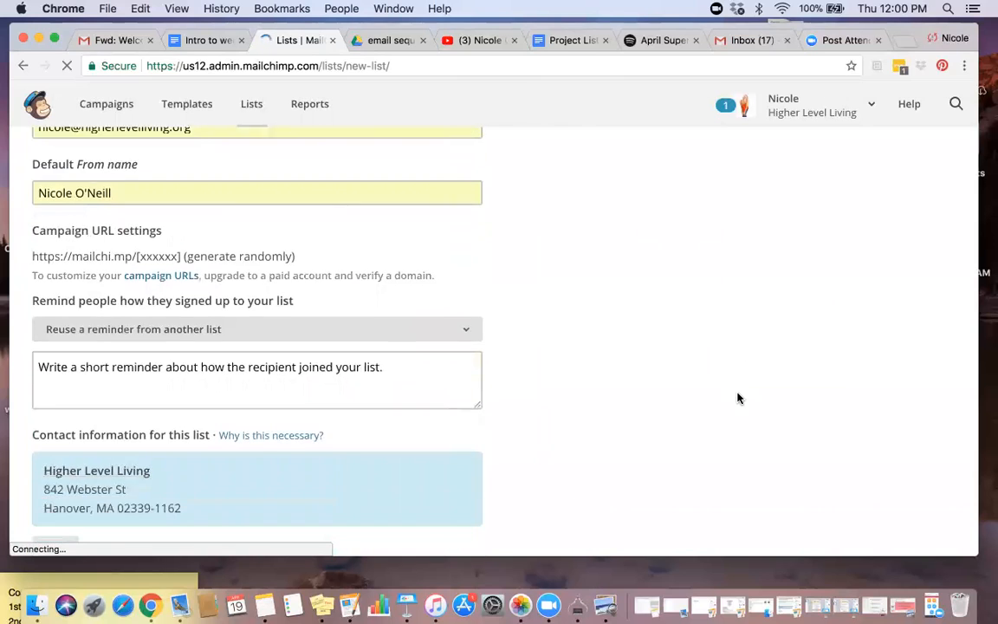
click(156, 287)
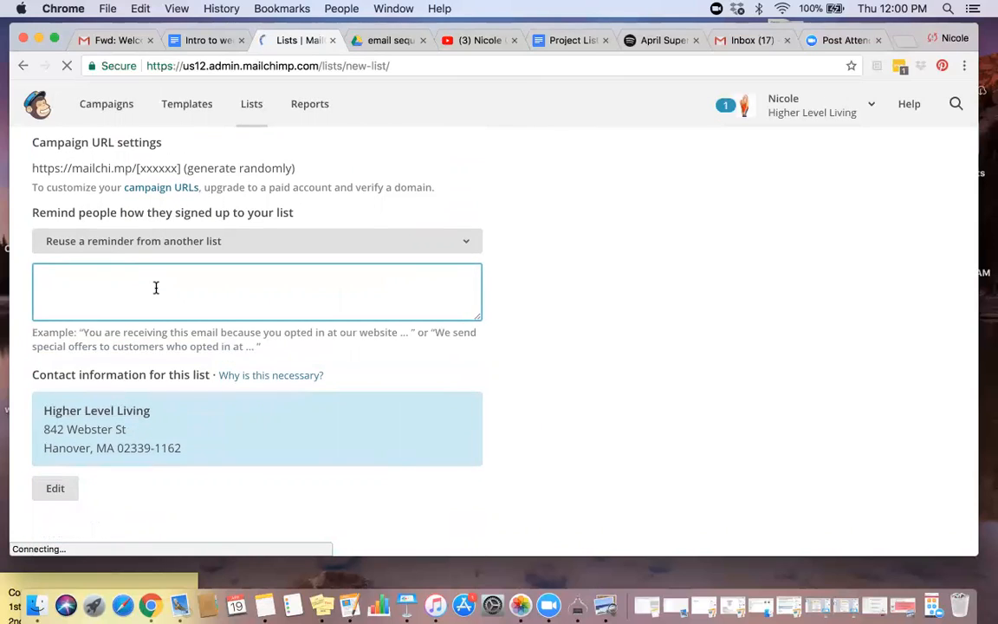
text(You are receiving this bec)
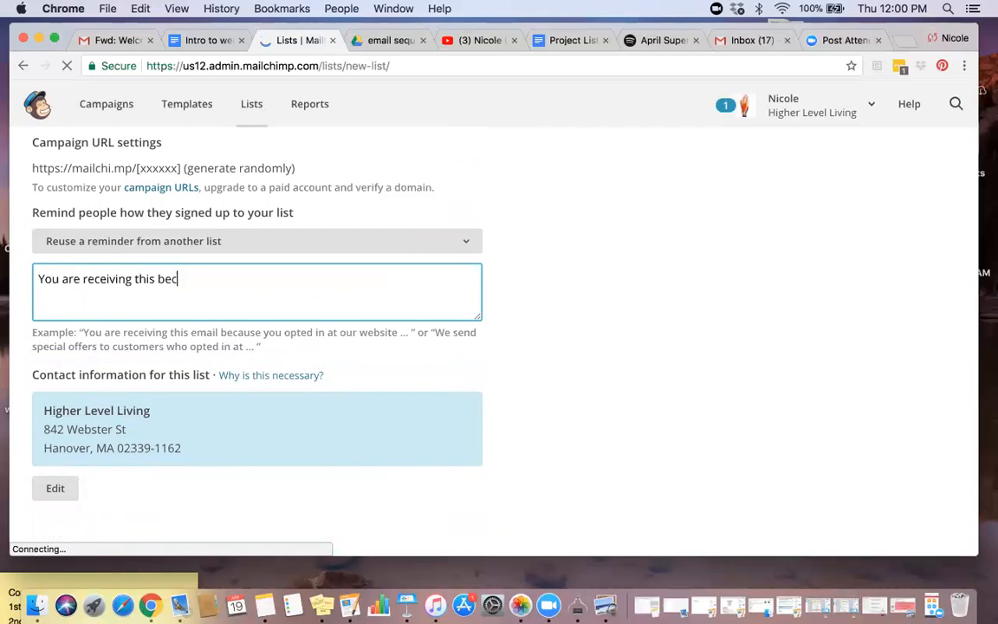
text(ause you opted )
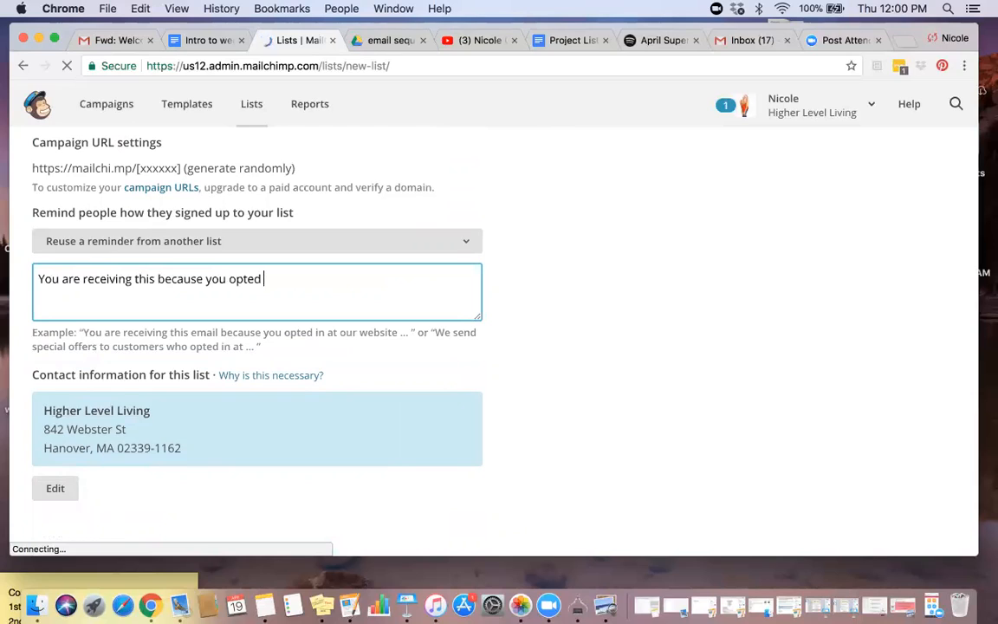
text(into my weekly dose of)
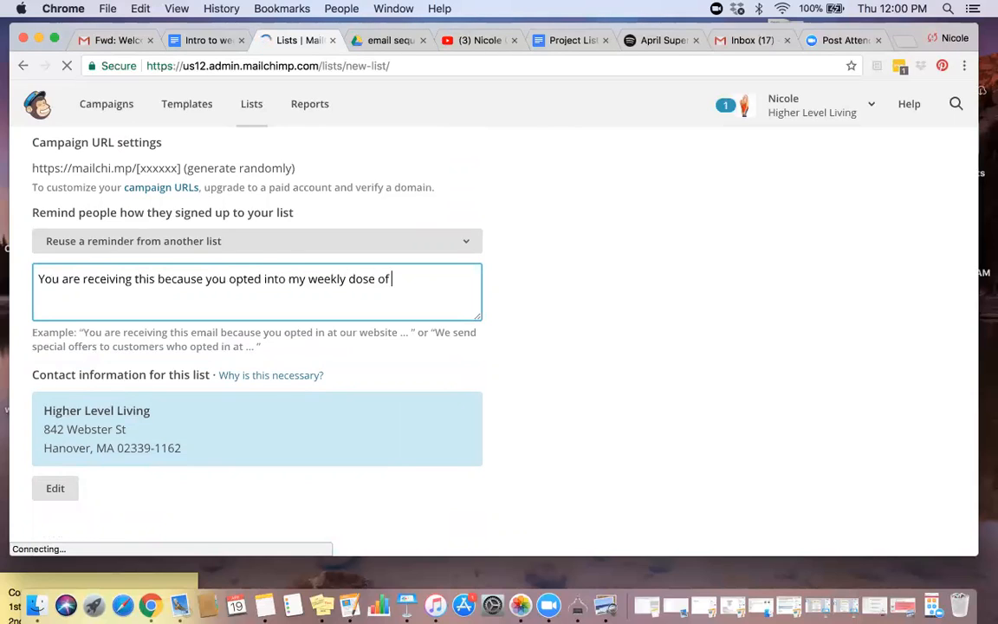
text( wellness newsl)
key(BackSpace)
text(s)
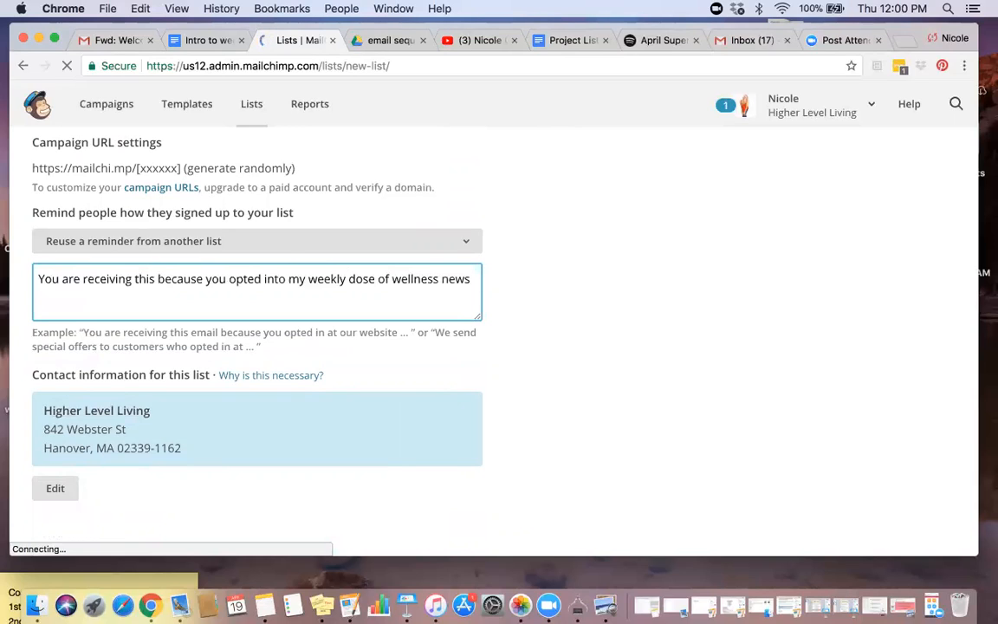
text(letters)
key(BackSpace)
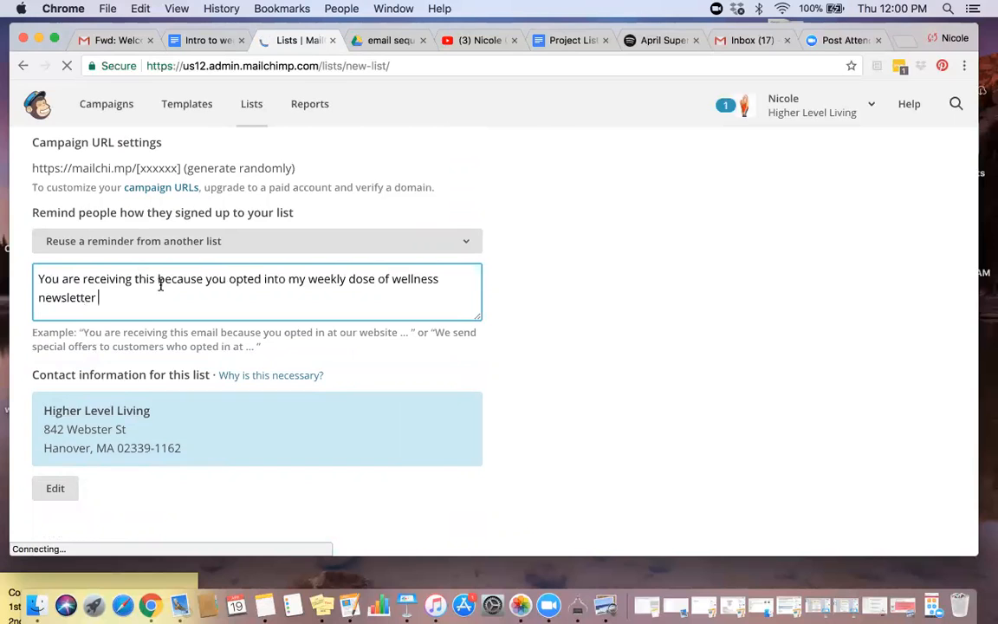
- Review the list's form and notification settings, turning the daily summary on and off again
scroll(569, 337, down, 5)
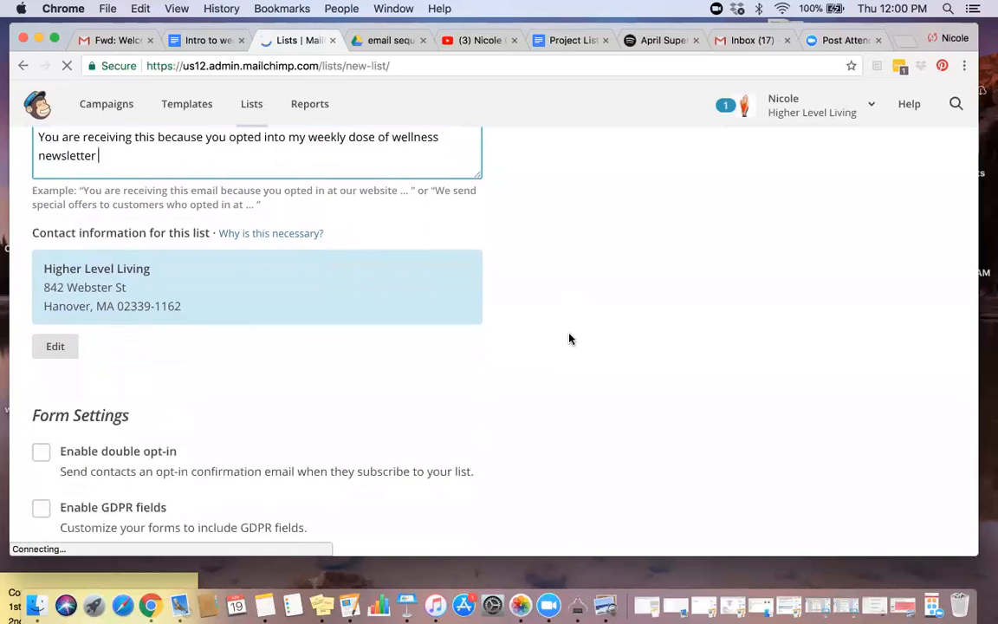
scroll(569, 339, down, 3)
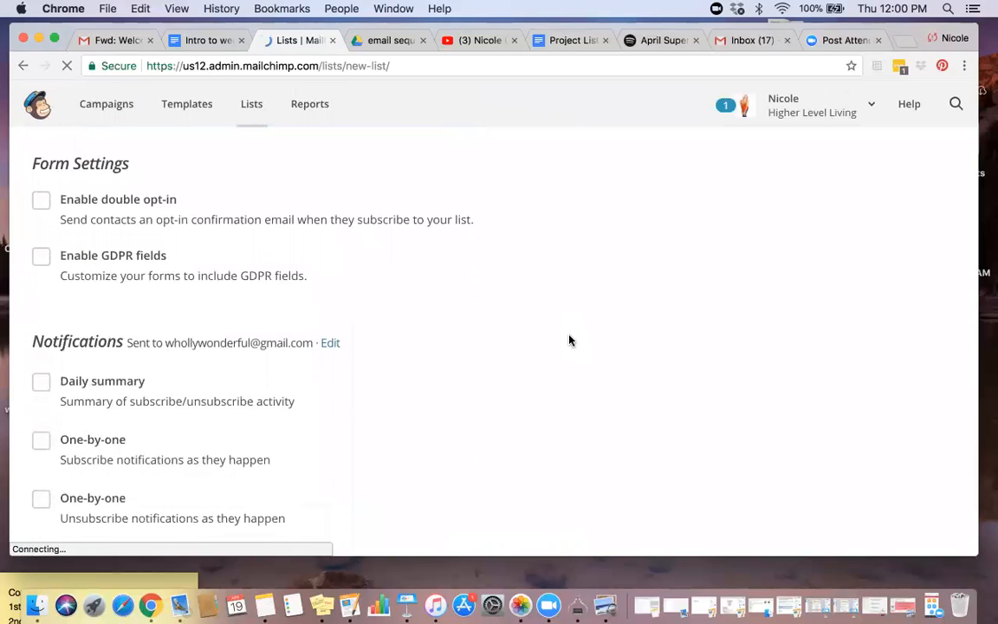
scroll(569, 339, down, 2)
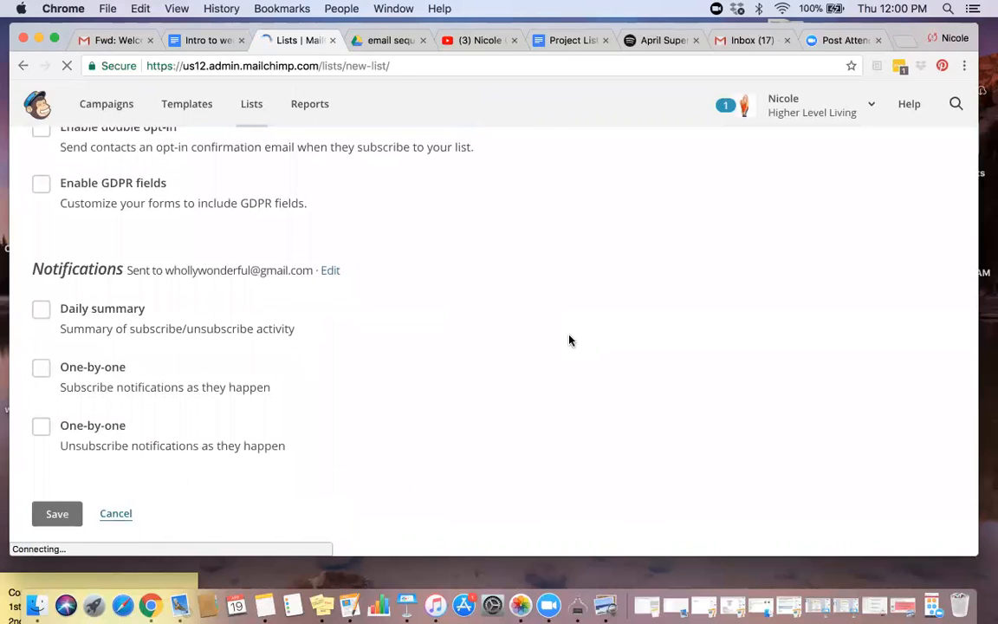
scroll(569, 340, up, 2)
scroll(569, 340, down, 3)
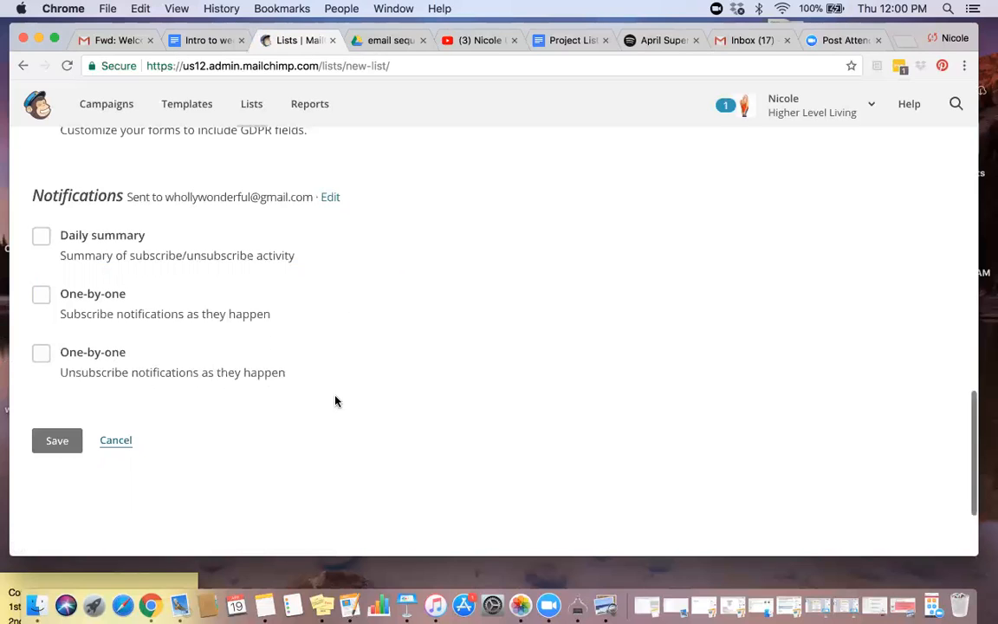
click(39, 246)
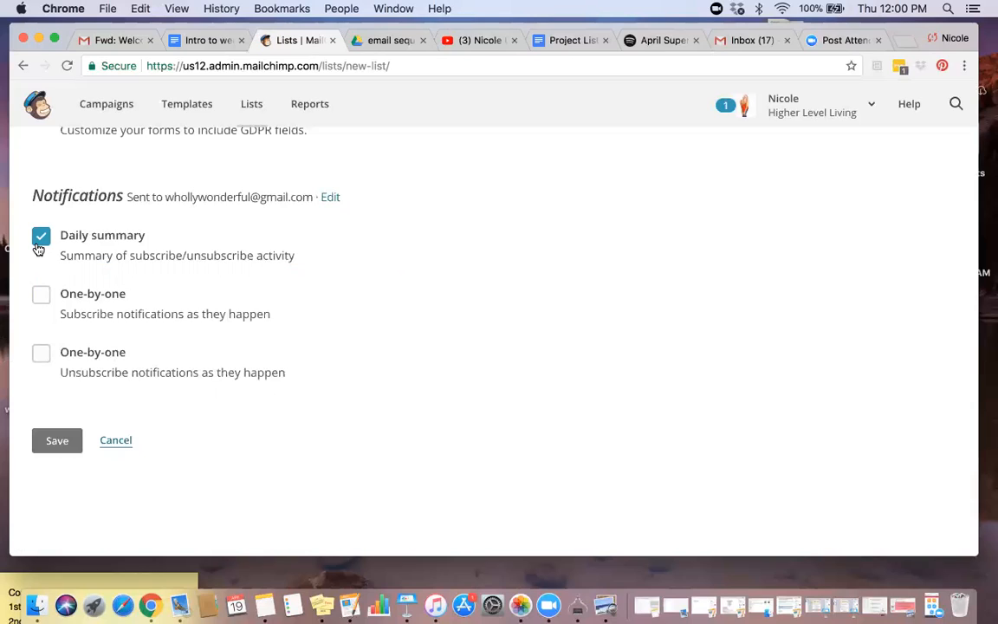
click(39, 247)
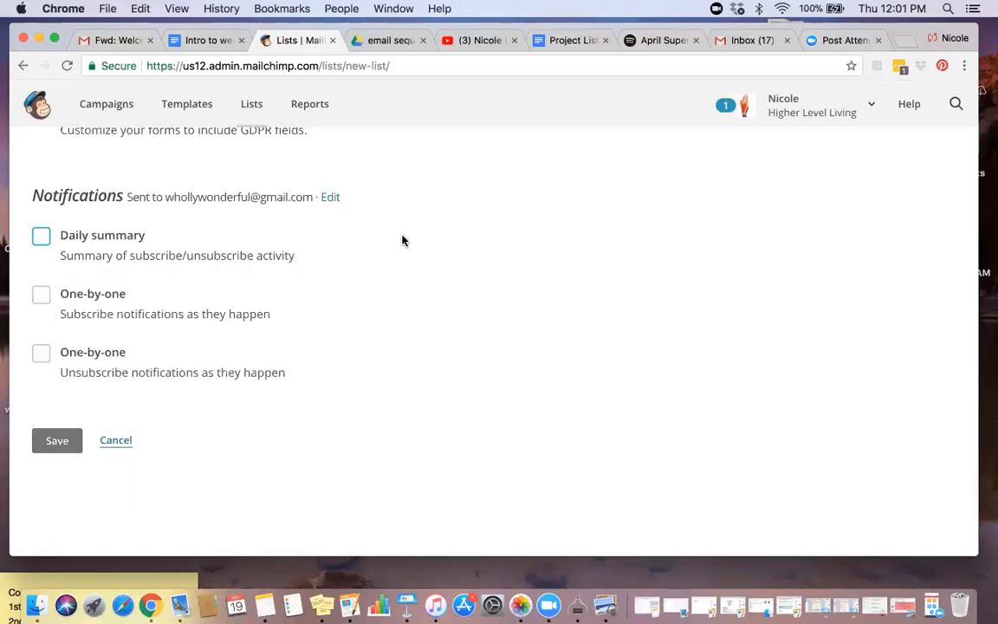
- Replace the notification recipient with the business email address and save the new list
click(330, 198)
drag(204, 242, 20, 245)
text(nicole)
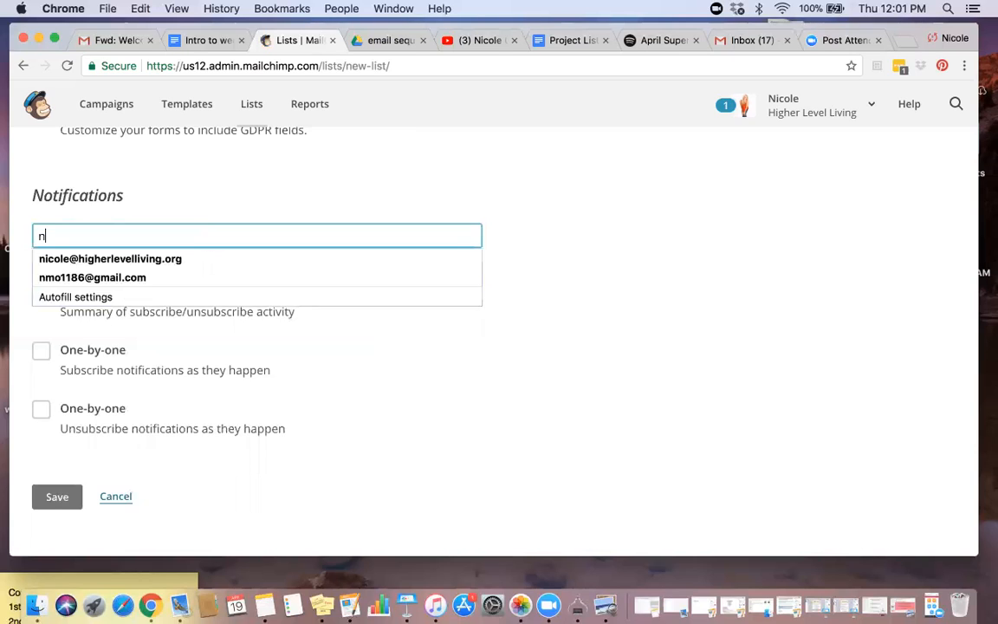
key(Down)
key(Return)
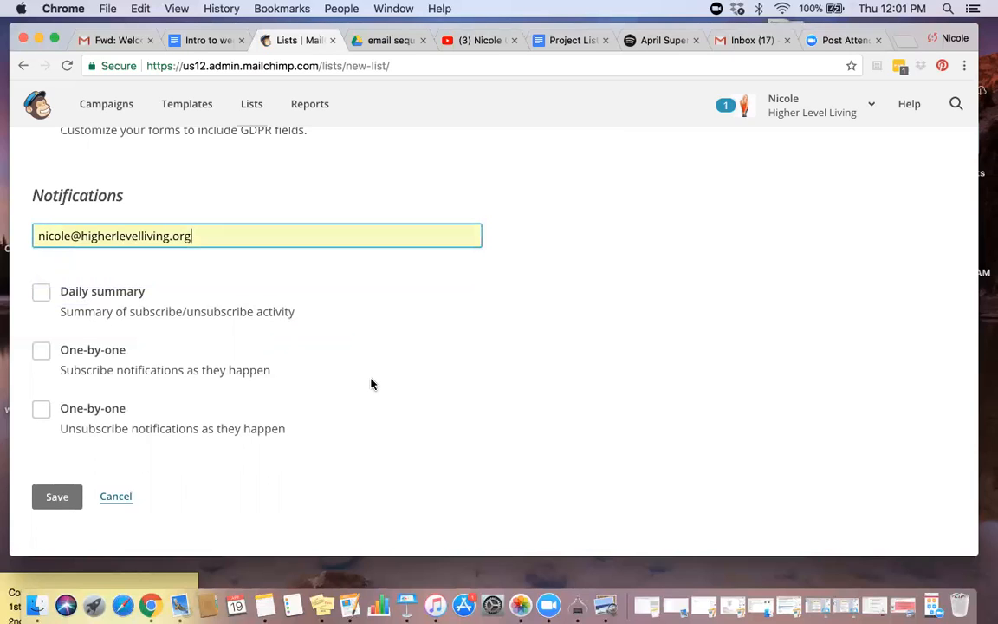
scroll(371, 384, down, 2)
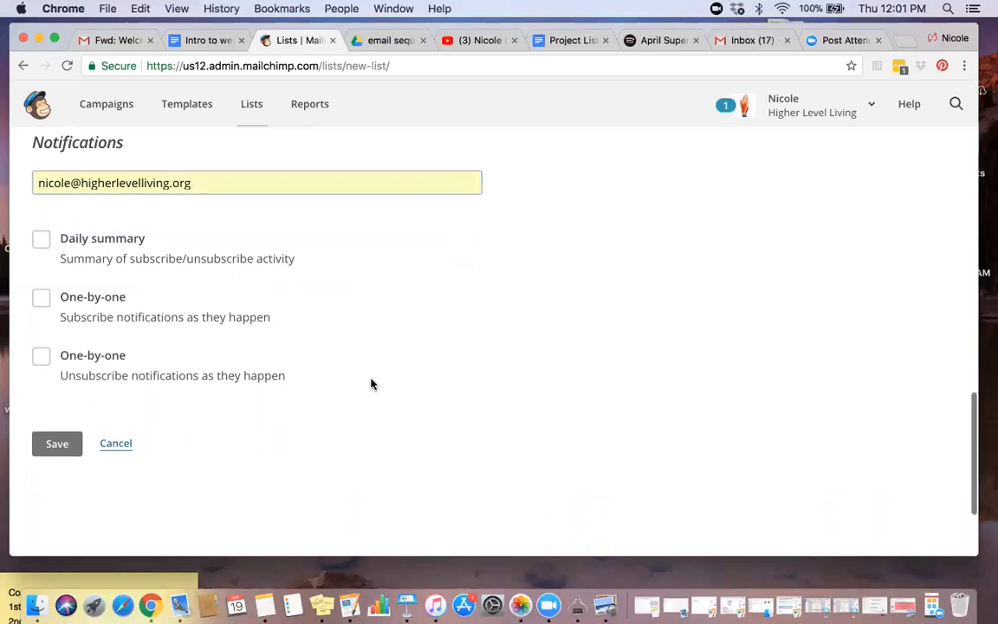
click(63, 442)
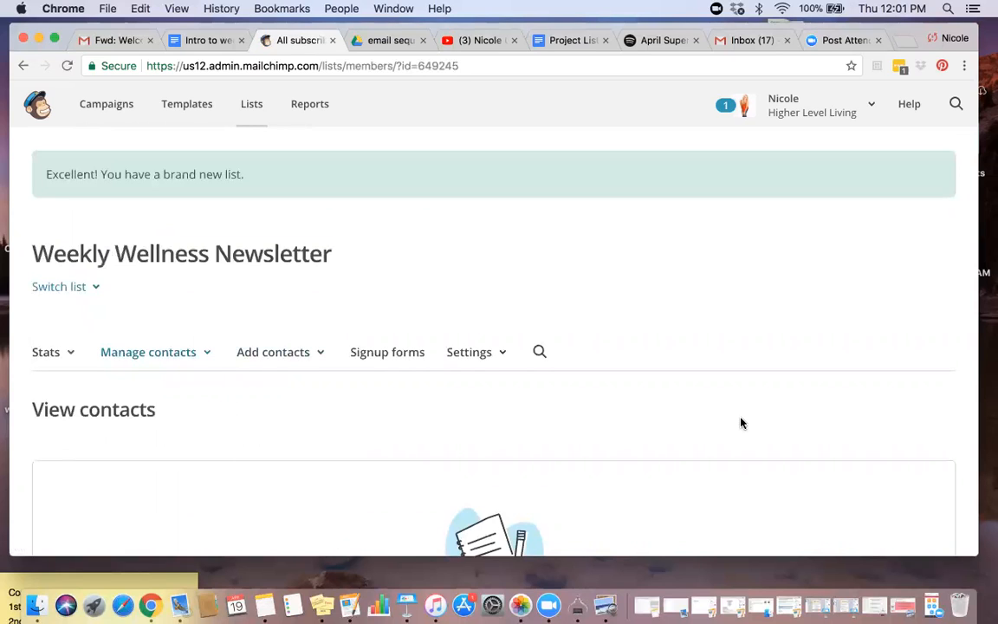
scroll(740, 421, down, 4)
scroll(741, 422, down, 1)
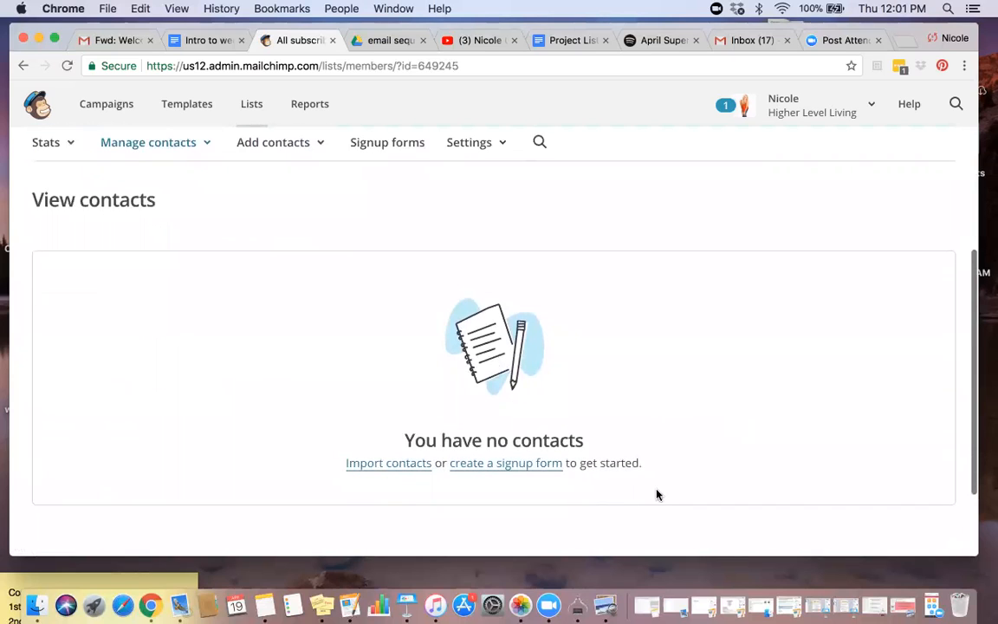
scroll(737, 449, down, 3)
scroll(737, 450, up, 7)
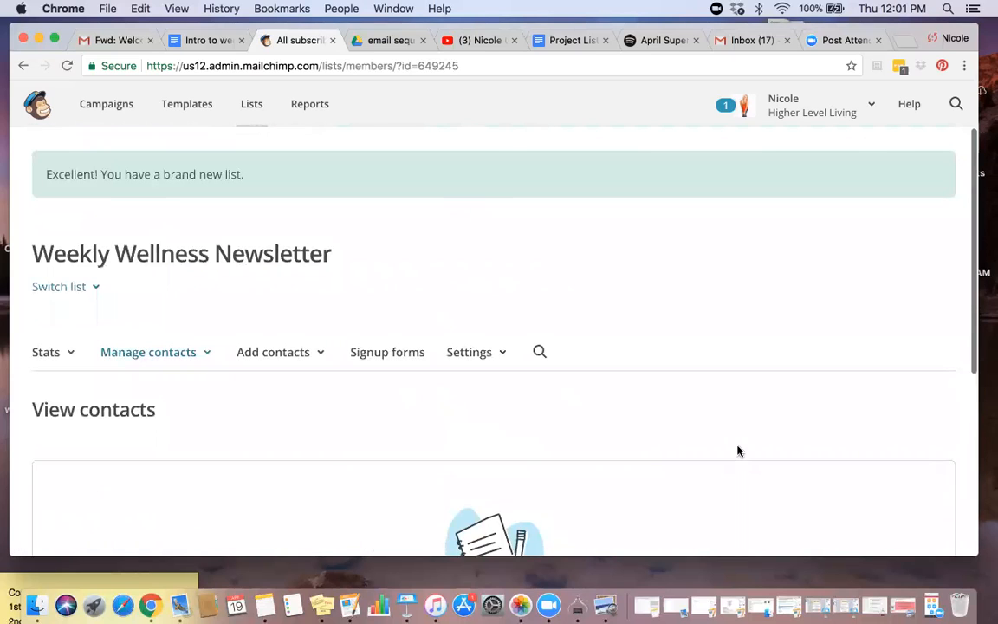
- Start a new landing page campaign of the signup type and name it "Weekly Wellness Newsletter"
click(110, 108)
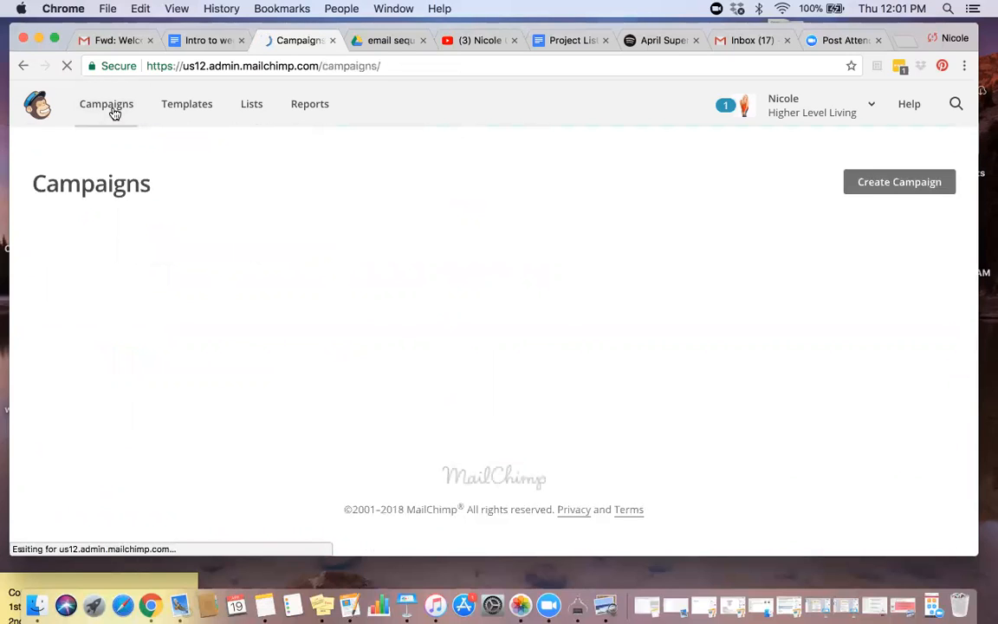
click(899, 182)
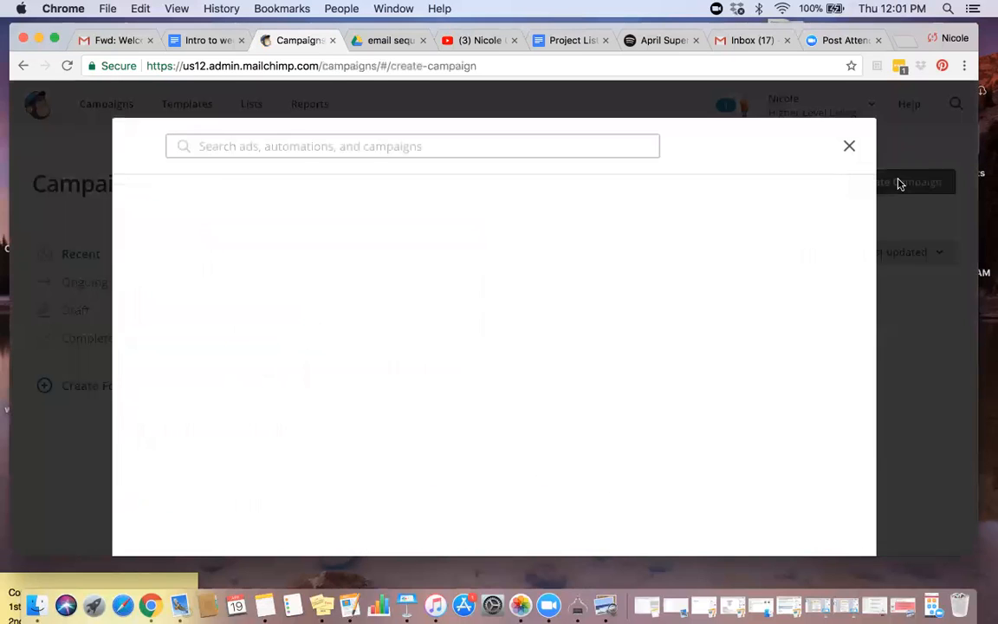
scroll(794, 379, down, 2)
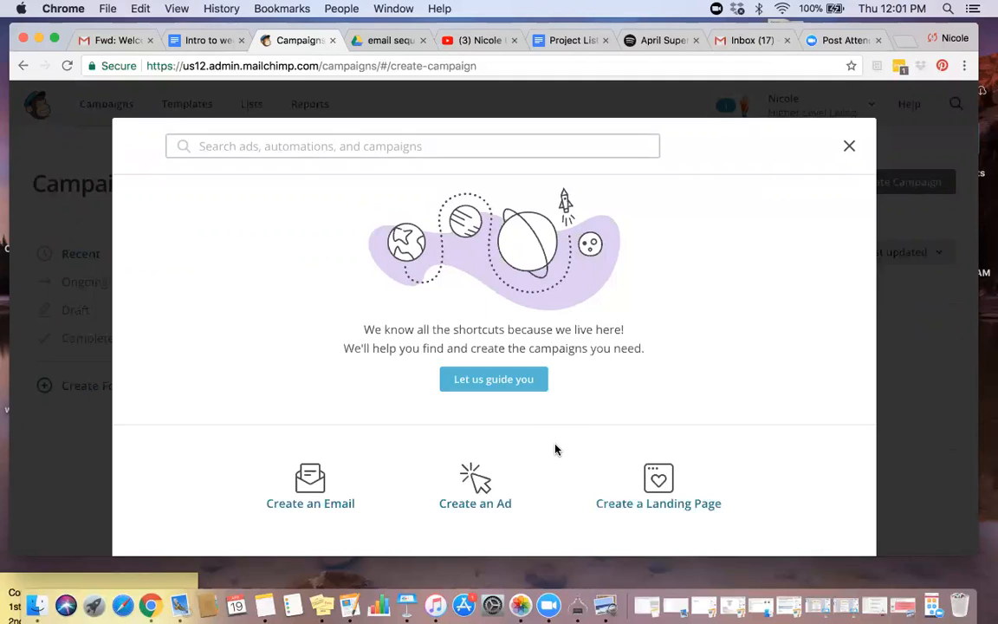
click(671, 492)
click(390, 385)
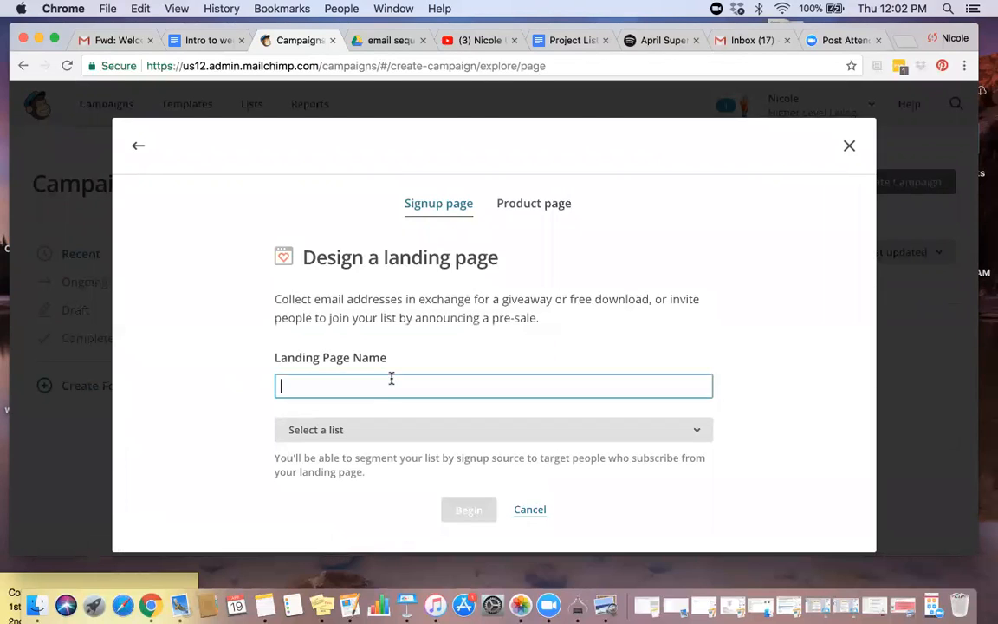
text(Weekly Wellness )
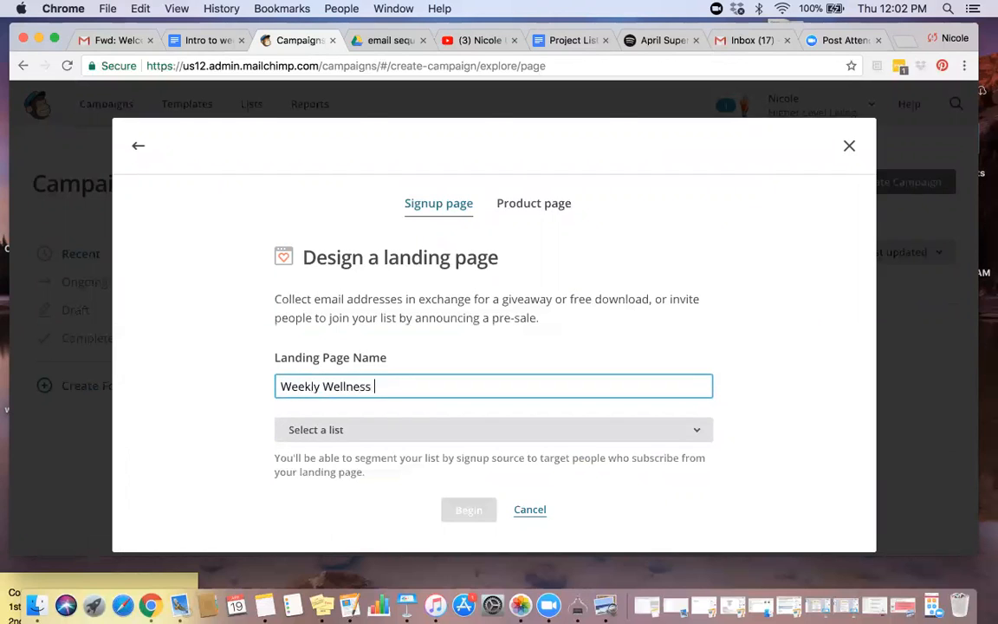
text(Newsletter)
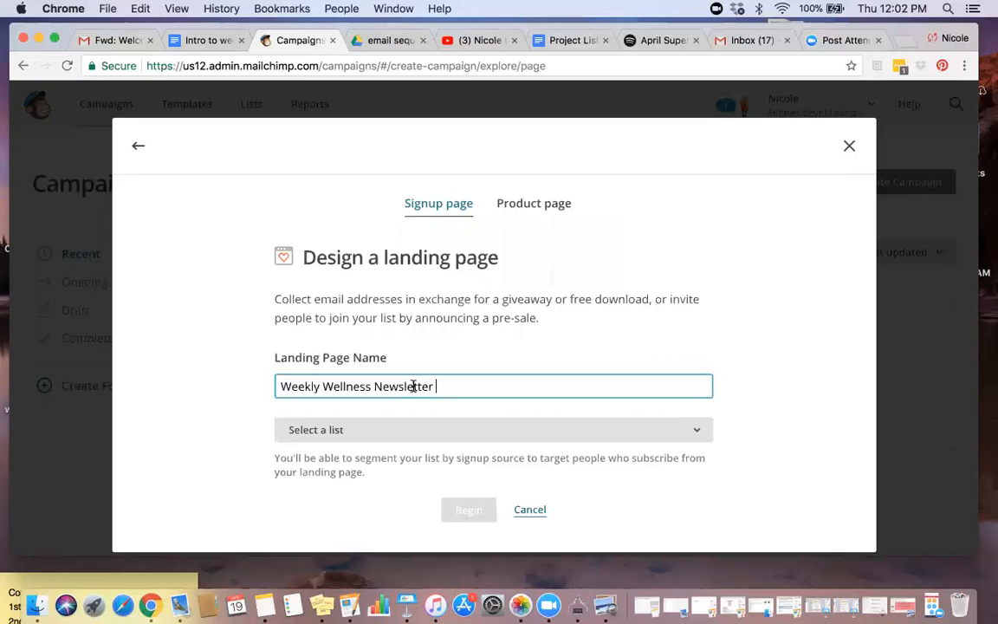
- Link the landing page to the Weekly Wellness Newsletter list, begin designing it and look through the available content blocks
click(445, 441)
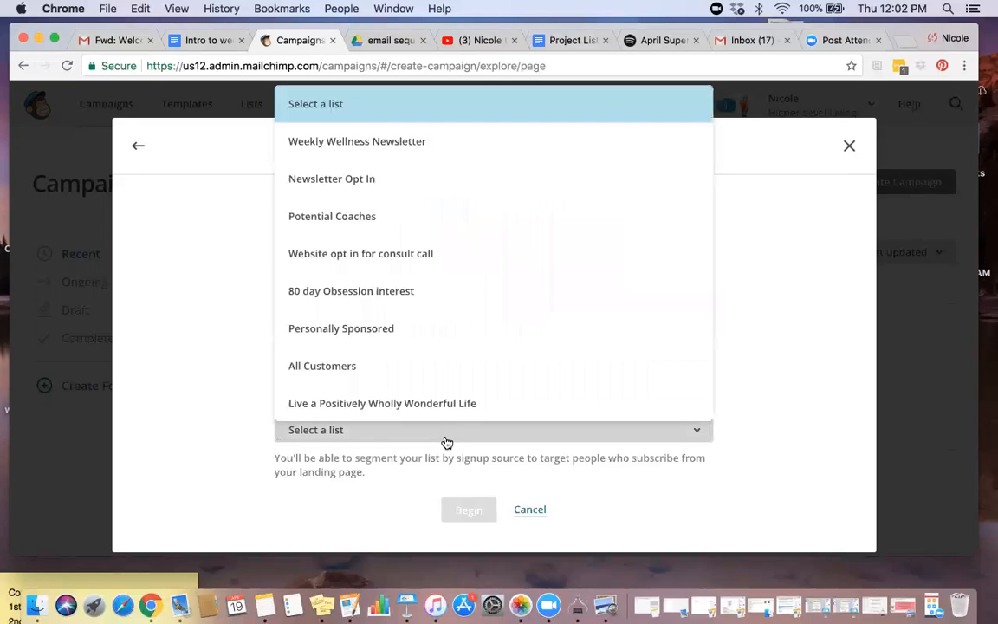
click(383, 143)
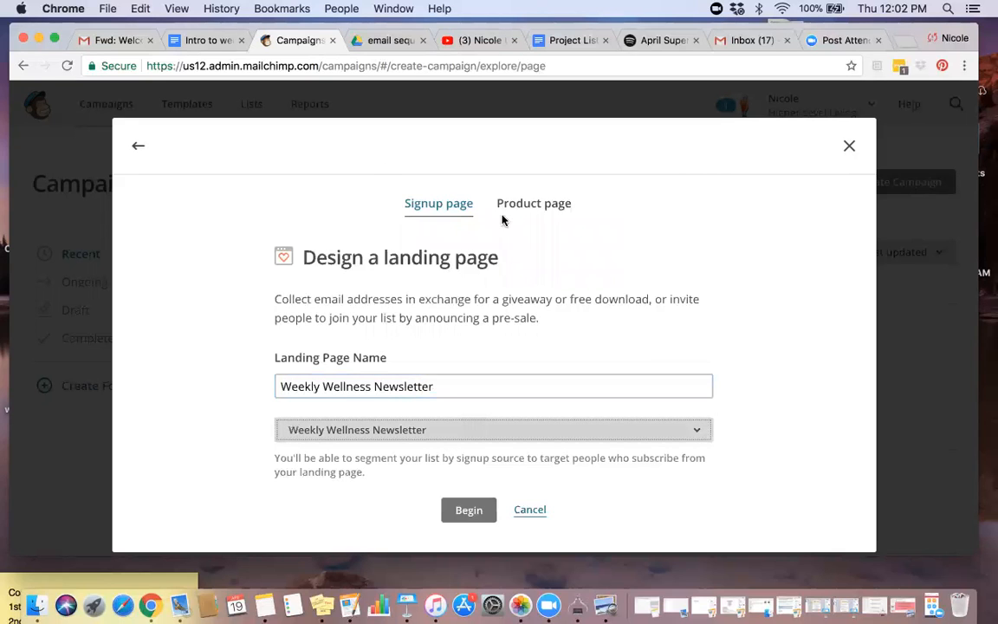
click(481, 513)
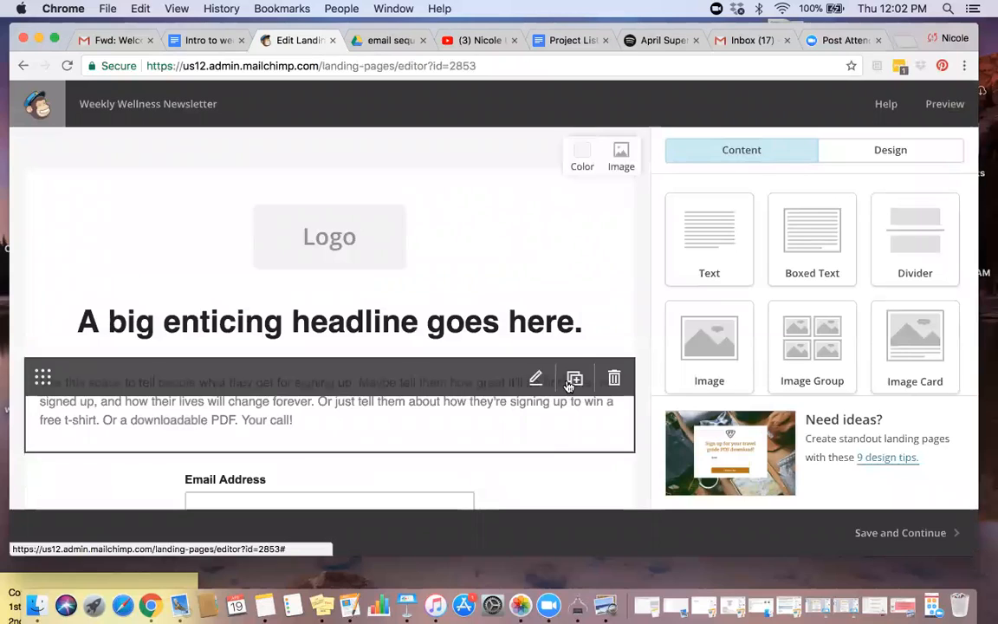
scroll(849, 300, down, 3)
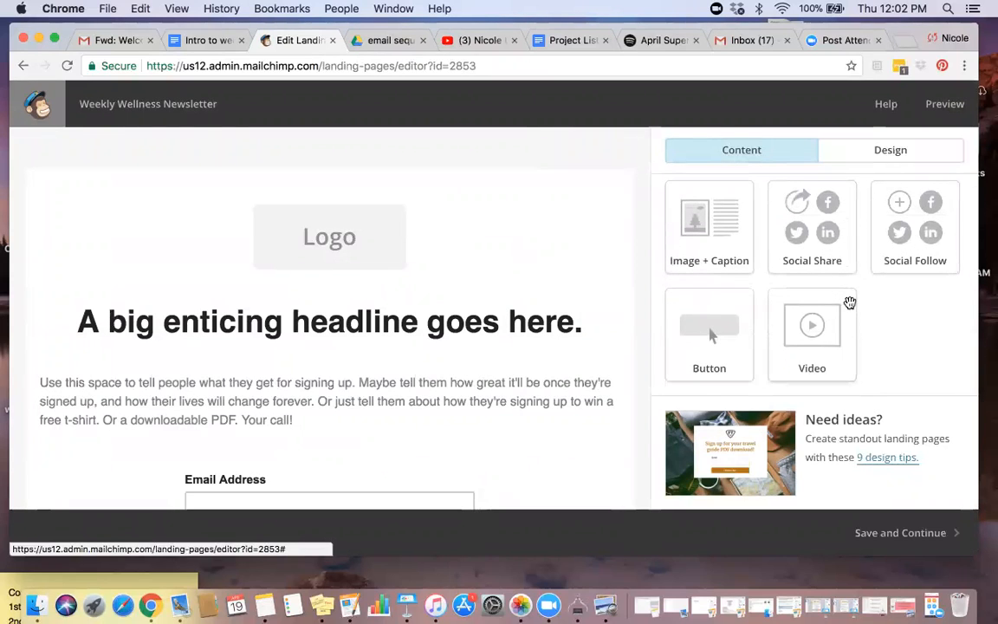
scroll(842, 257, up, 3)
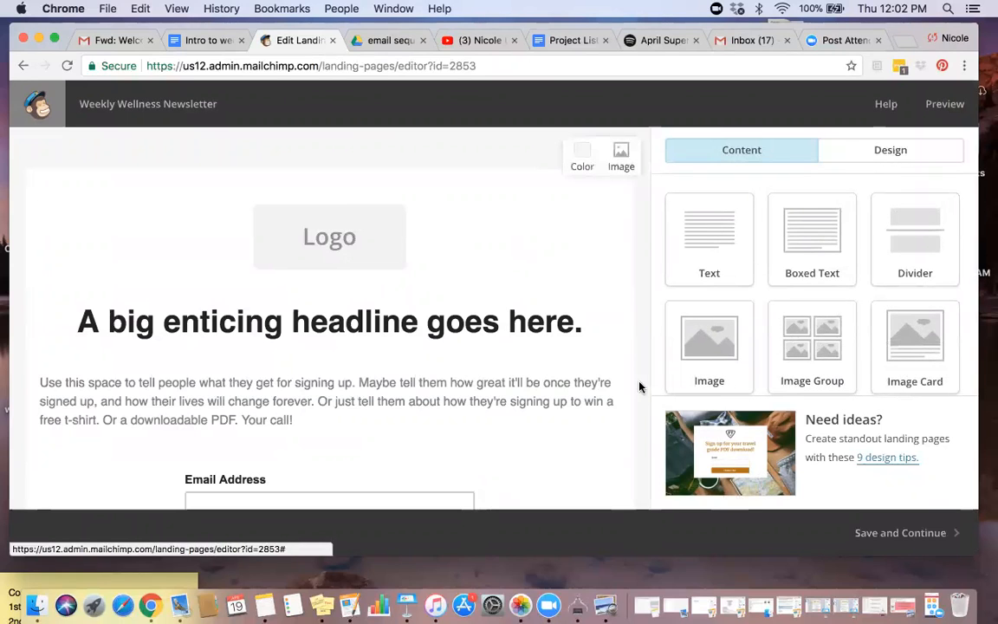
- Replace the placeholder headline with "Weekly Wellness Newsletter"
mouse_move(573, 434)
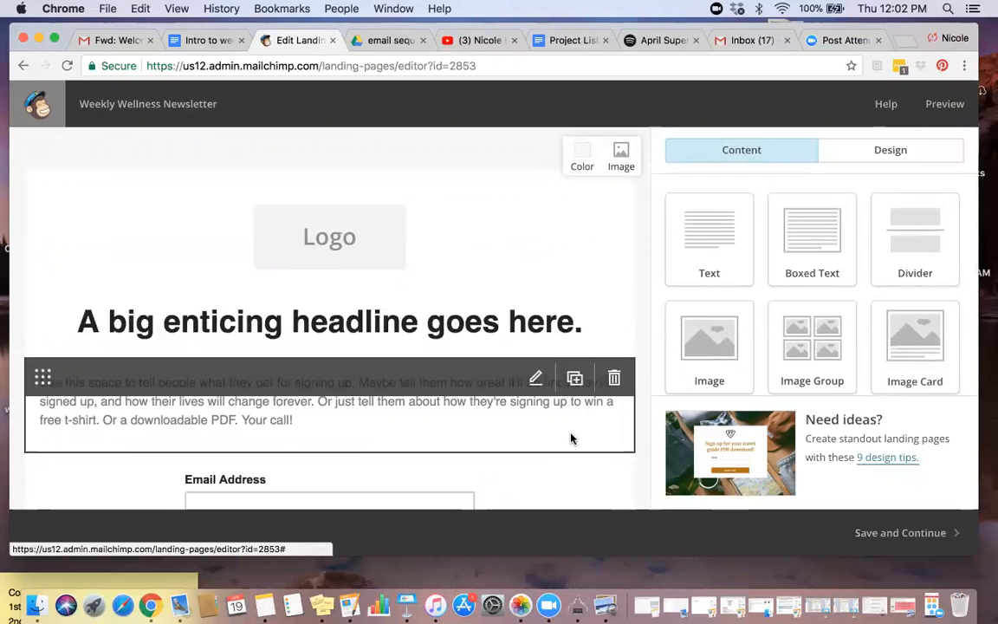
mouse_move(465, 346)
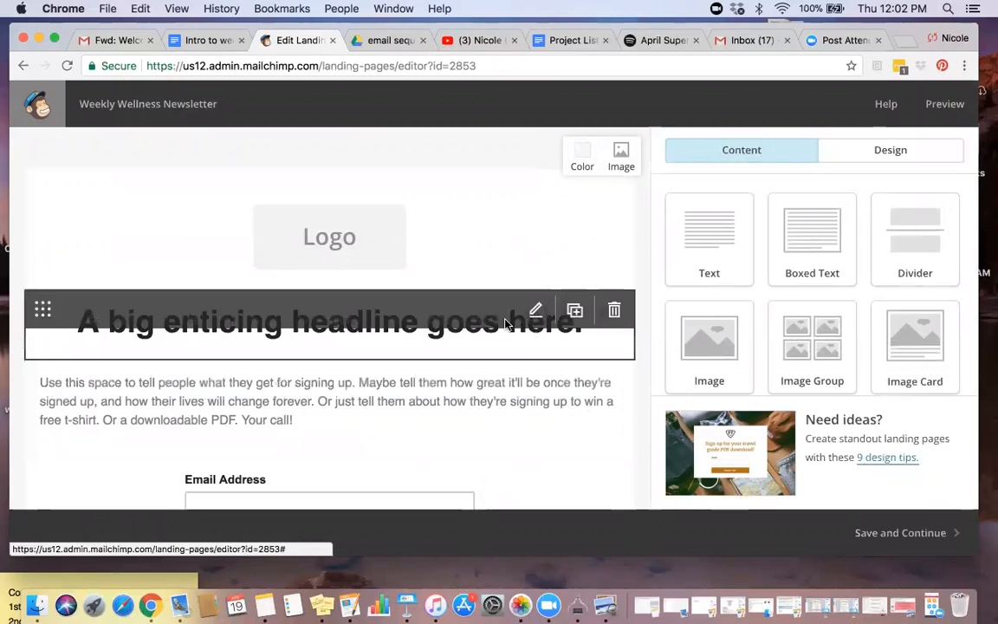
click(465, 347)
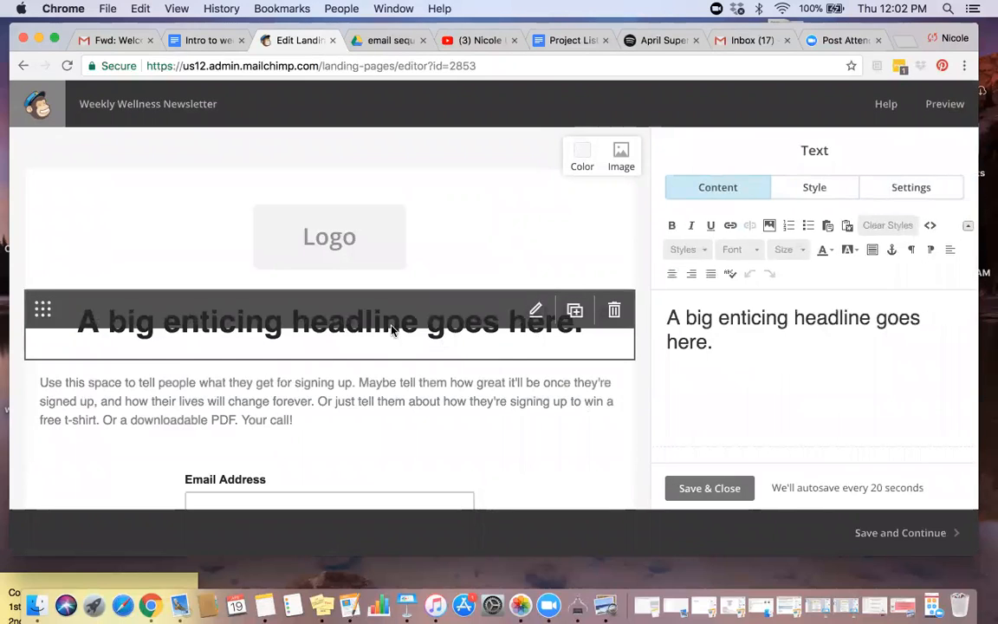
drag(731, 351, 654, 311)
key(BackSpace)
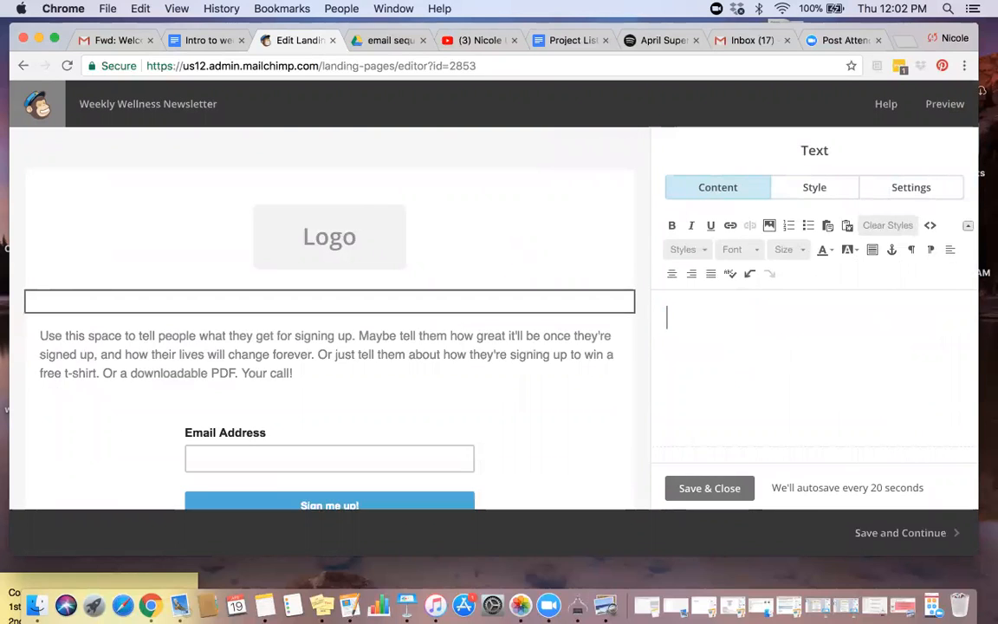
text(Weekly W)
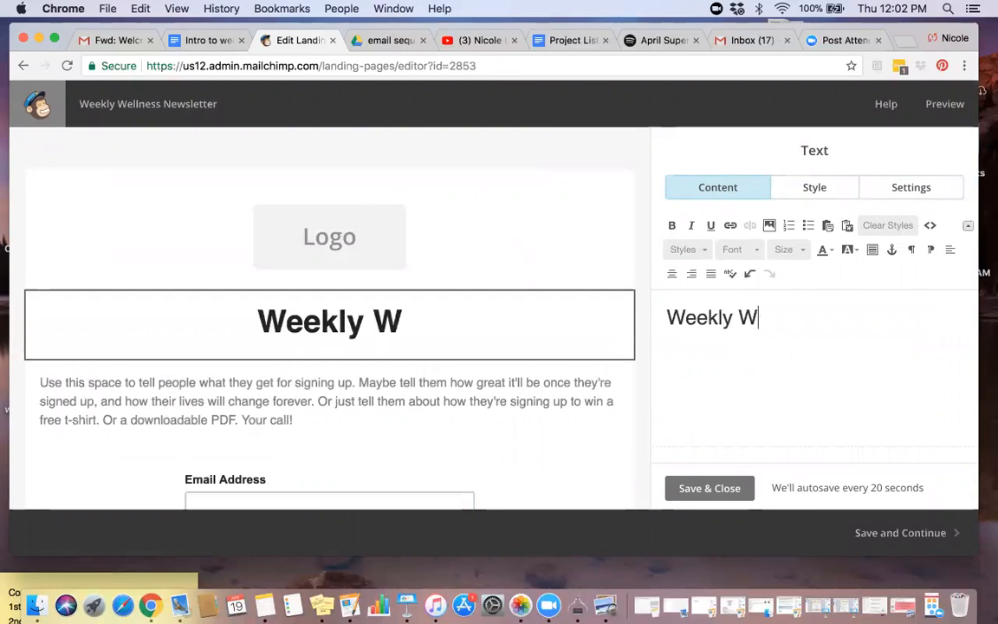
text(ellness New)
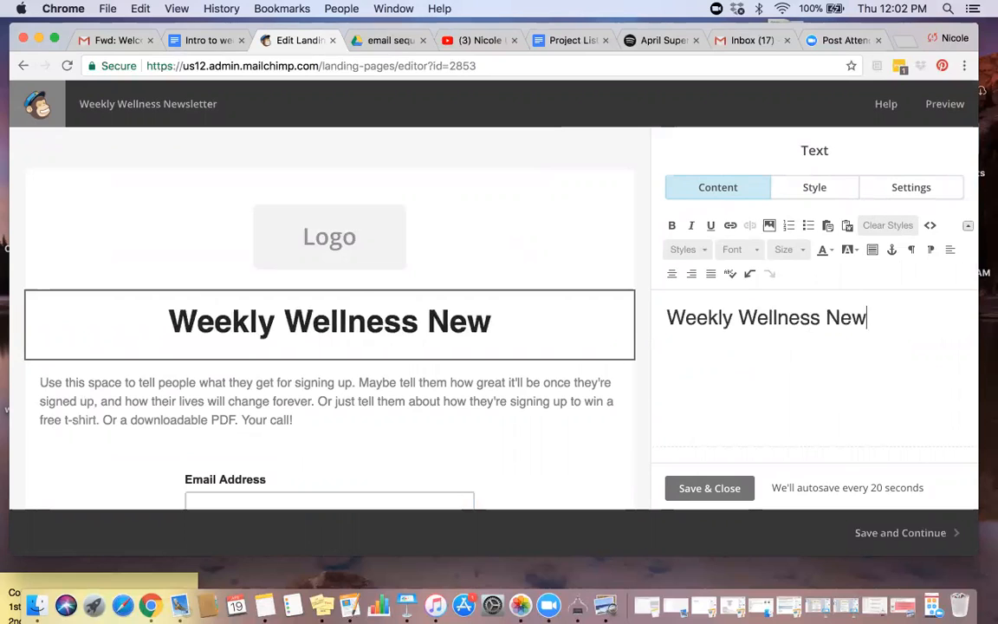
text(sletter)
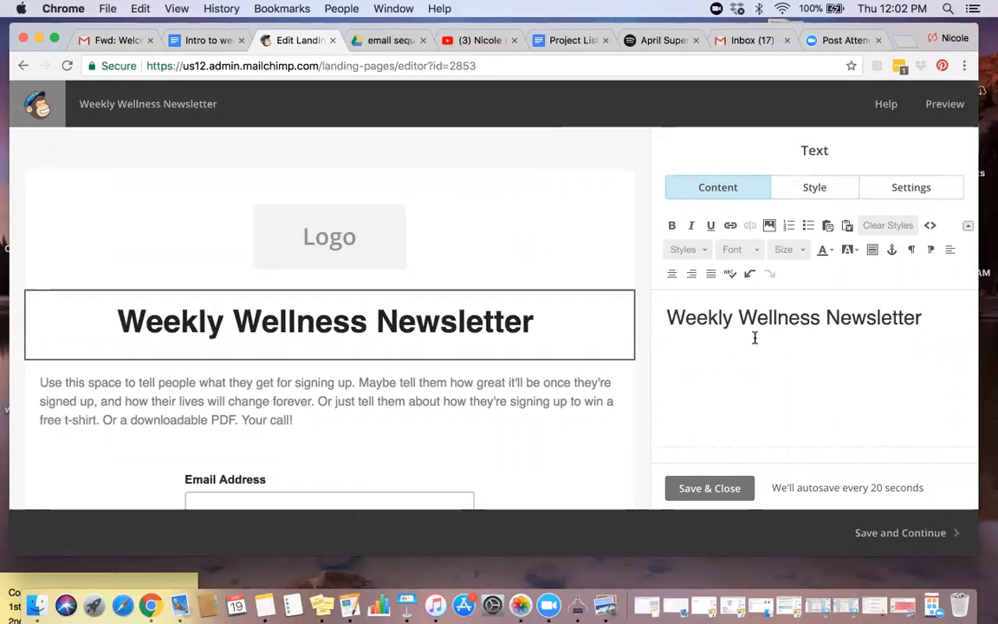
- Format the headline in Comic Sans MS with a custom pinkish-red text color
triple_click(659, 316)
click(755, 251)
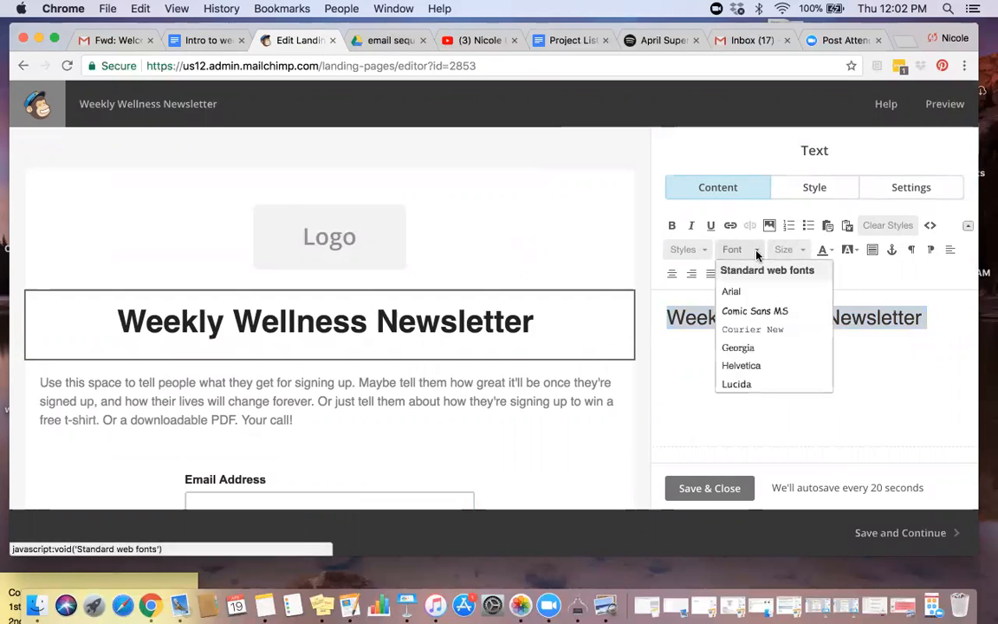
click(765, 313)
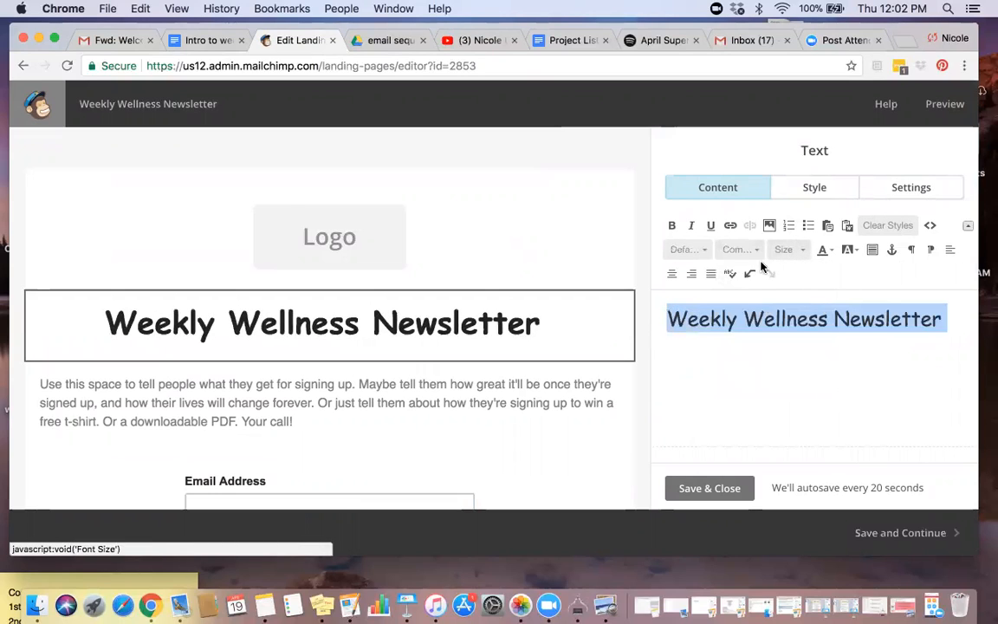
click(832, 252)
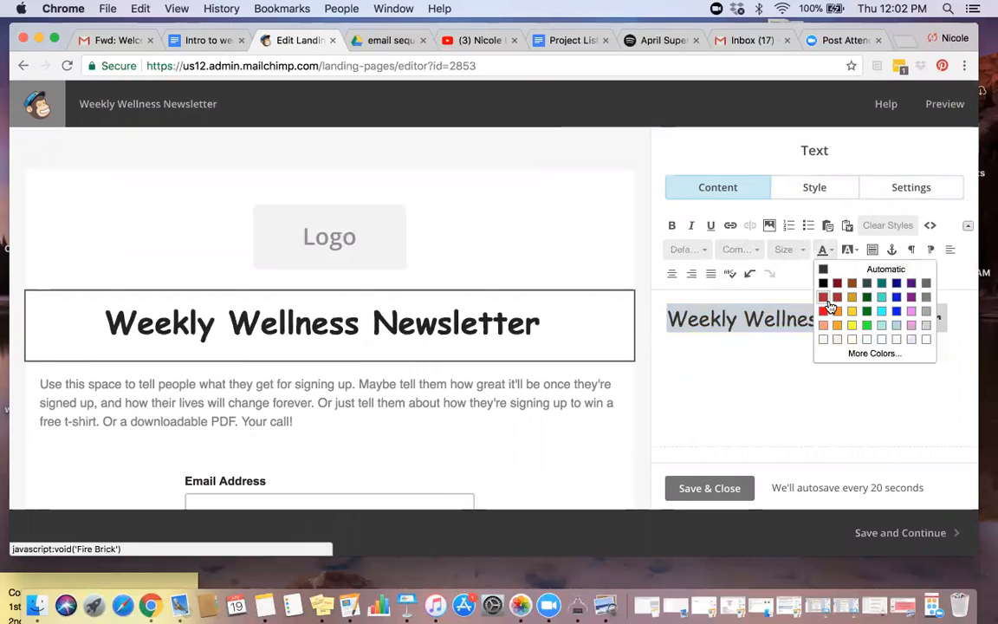
click(884, 359)
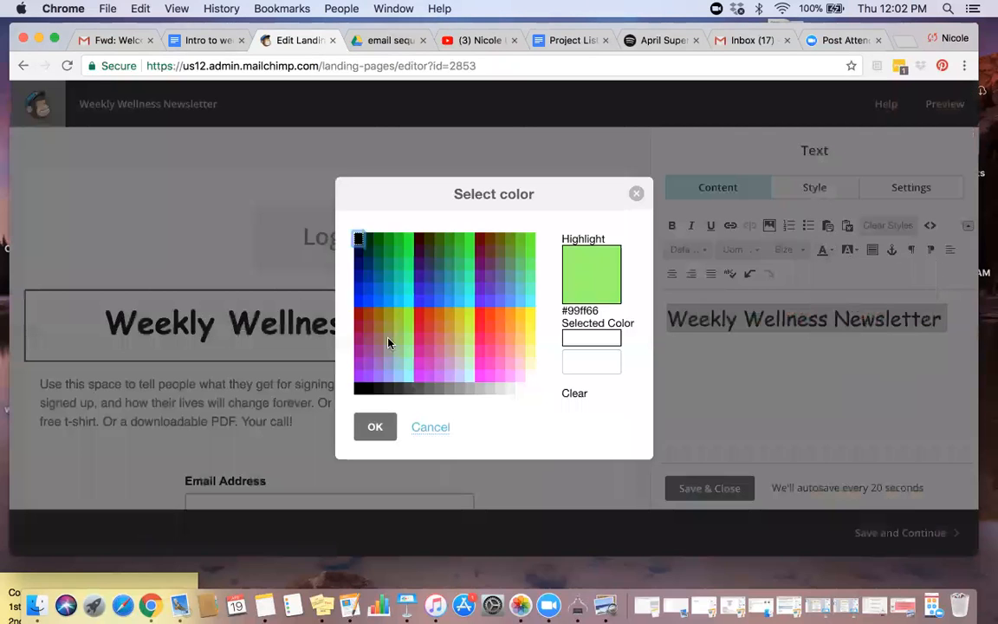
click(477, 342)
click(375, 426)
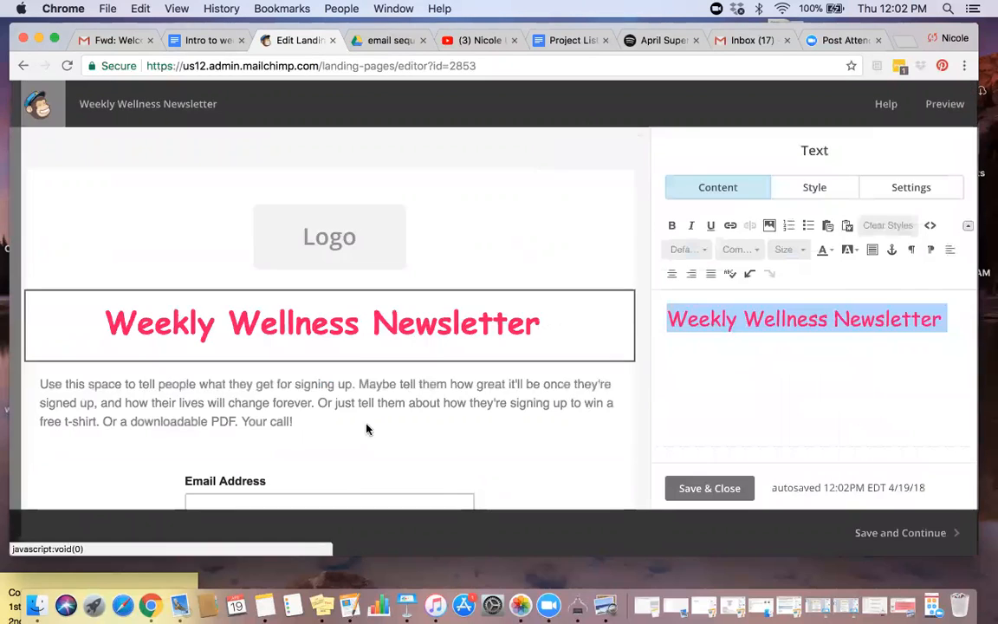
click(809, 394)
- Replace the placeholder paragraph under the headline with the body text copied from the welcome email in Gmail, from "Whether you're just beginning" to "Here's to living life on purpose,"
click(537, 386)
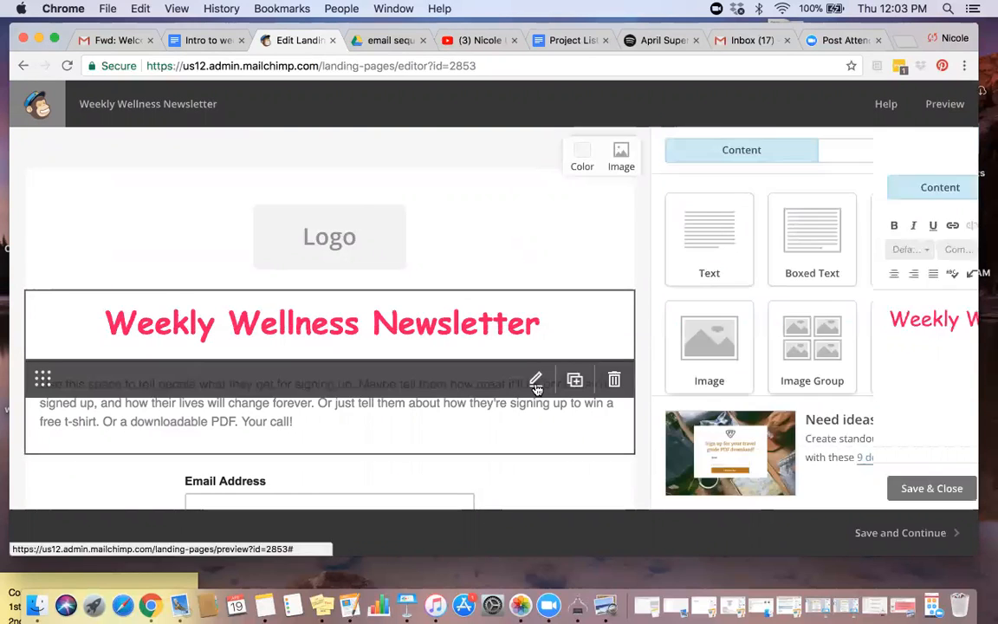
drag(960, 363, 673, 296)
key(BackSpace)
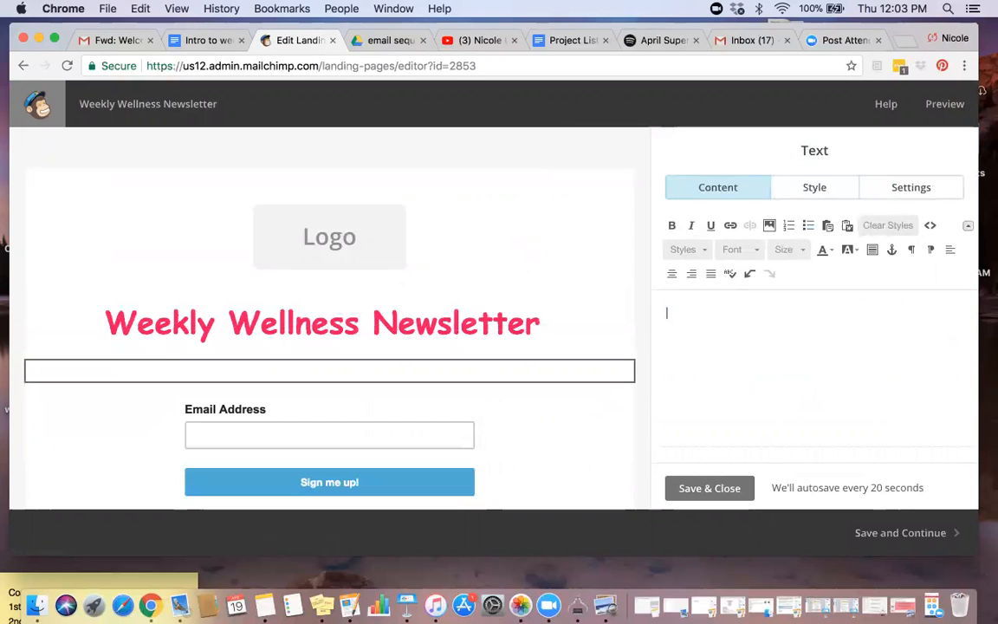
click(113, 41)
drag(220, 234, 541, 530)
key(super+c)
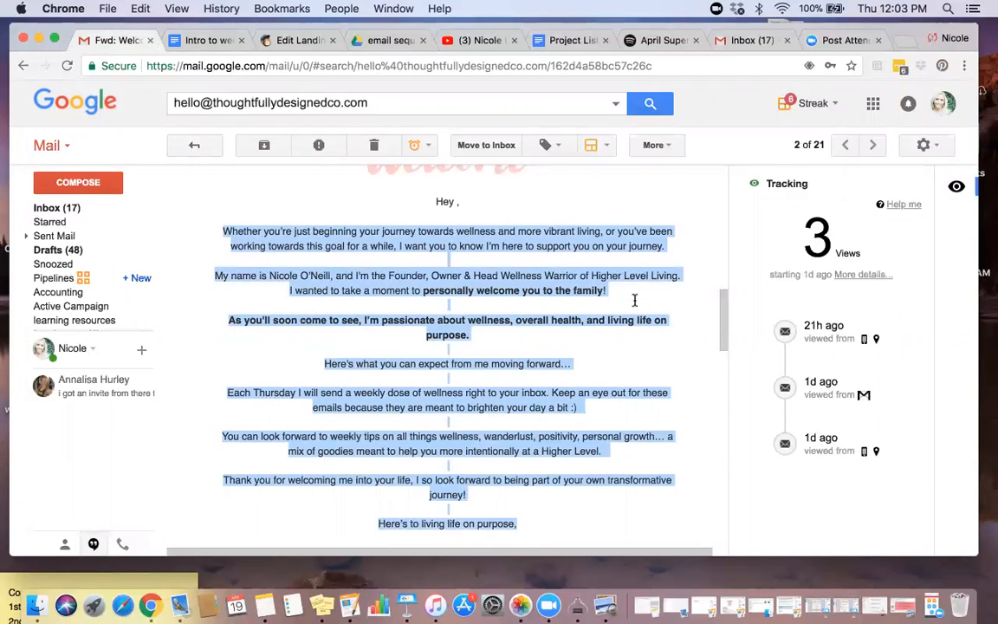
click(298, 40)
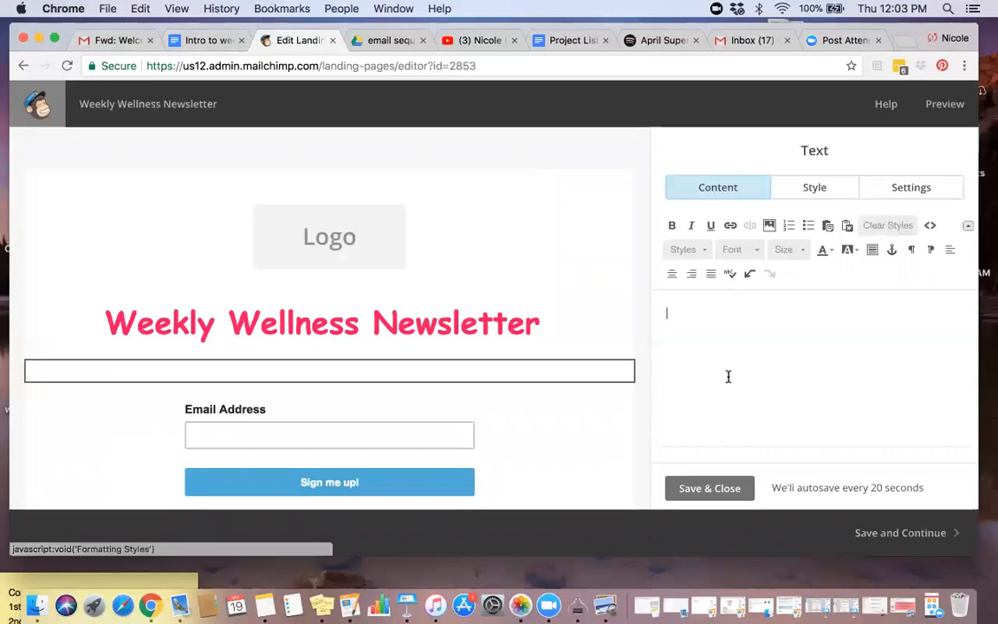
key(super+v)
scroll(714, 332, up, 10)
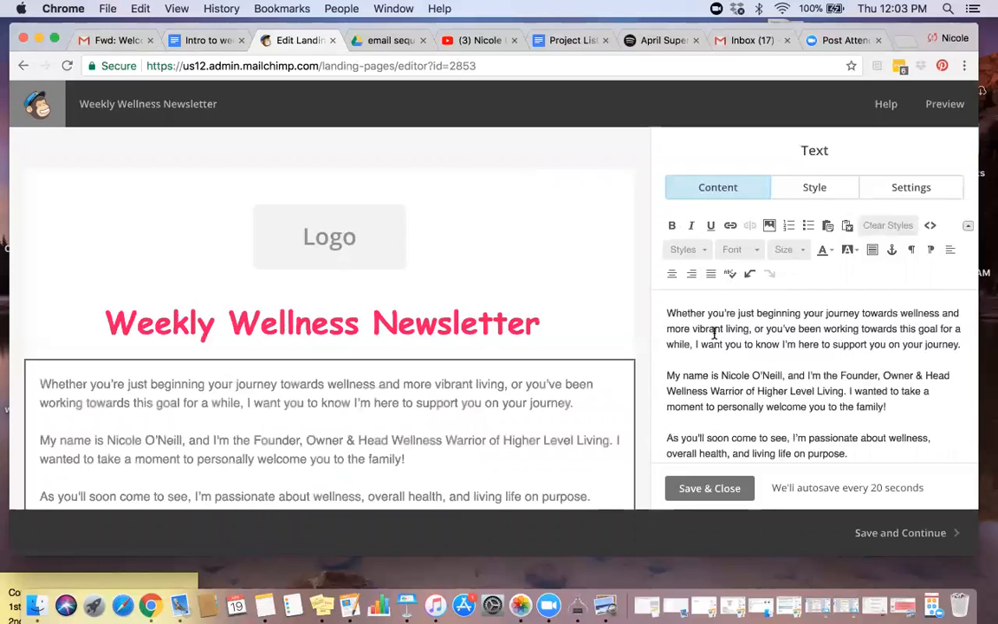
- Read through the pasted welcome text from the introduction to the closing line to check its wording for the landing page
scroll(775, 374, down, 1)
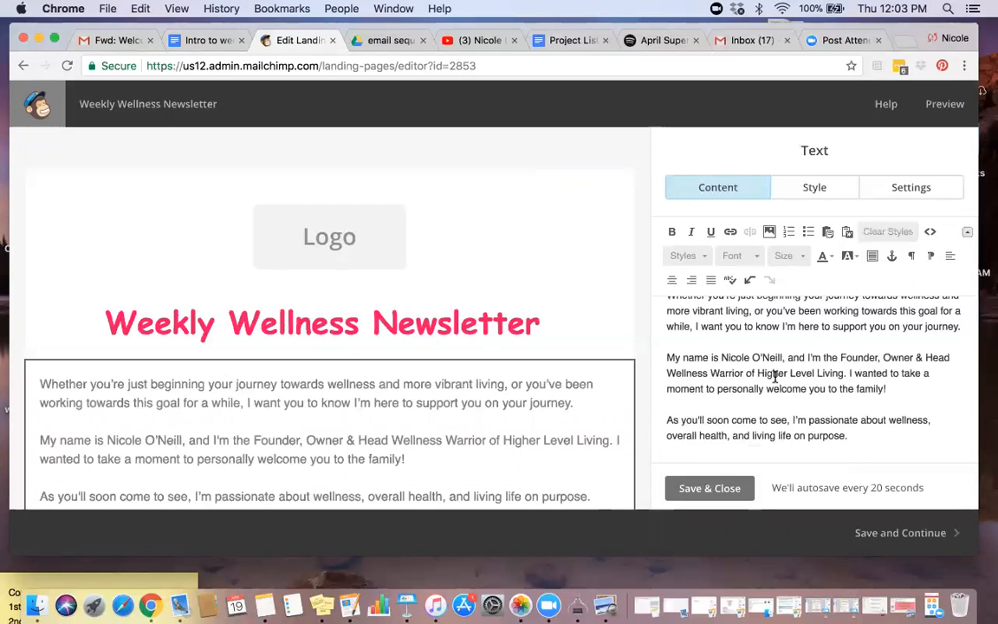
scroll(775, 374, down, 10)
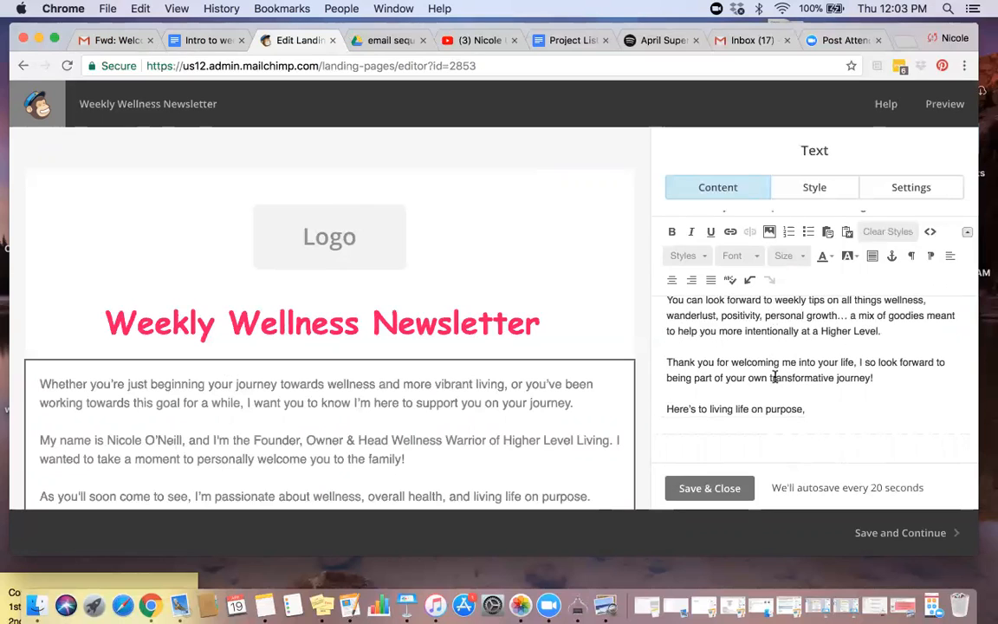
scroll(775, 374, up, 10)
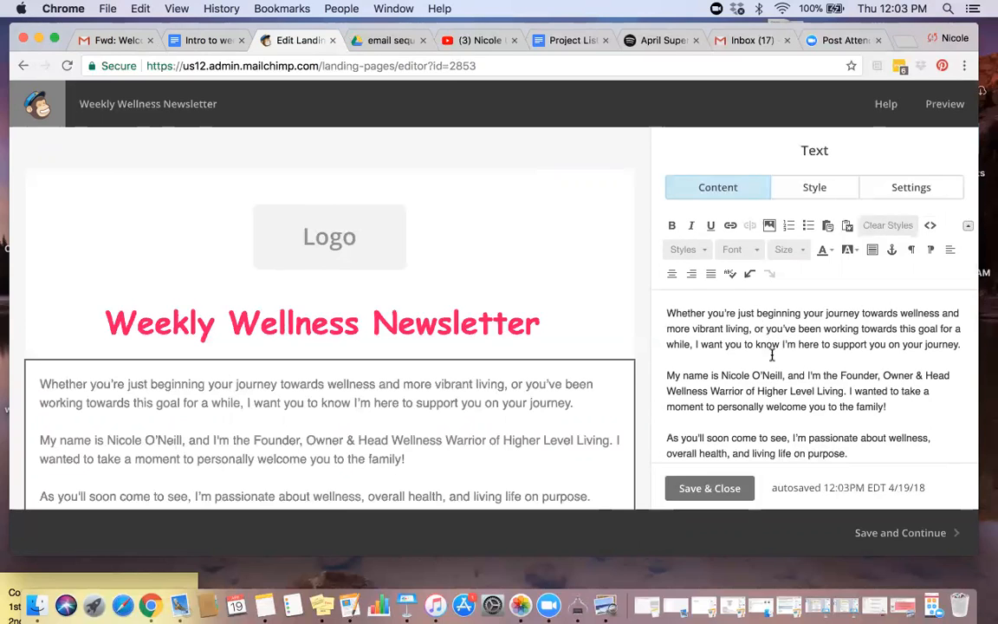
scroll(786, 366, down, 5)
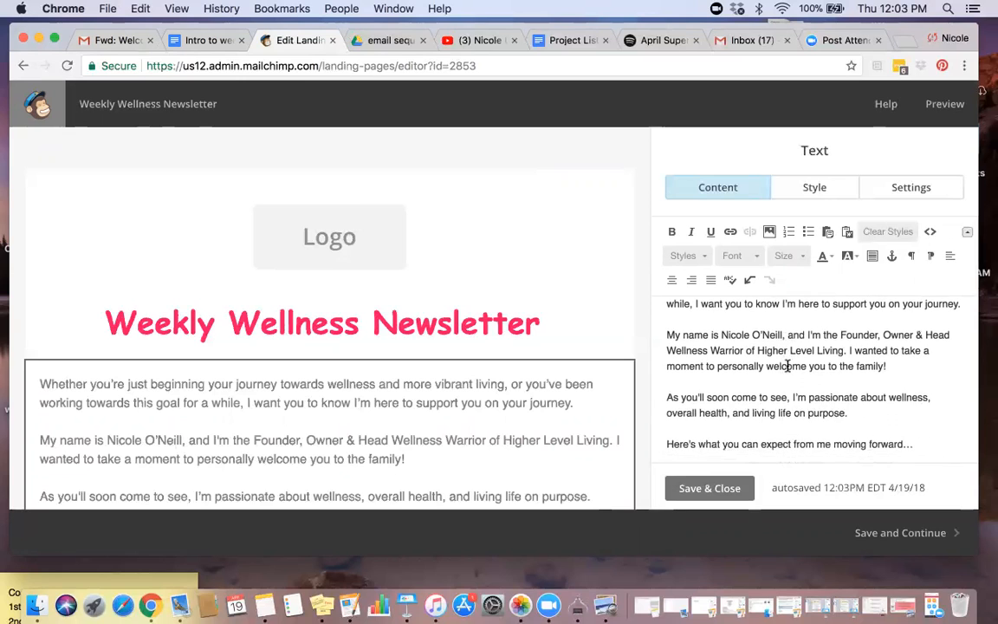
scroll(786, 366, down, 4)
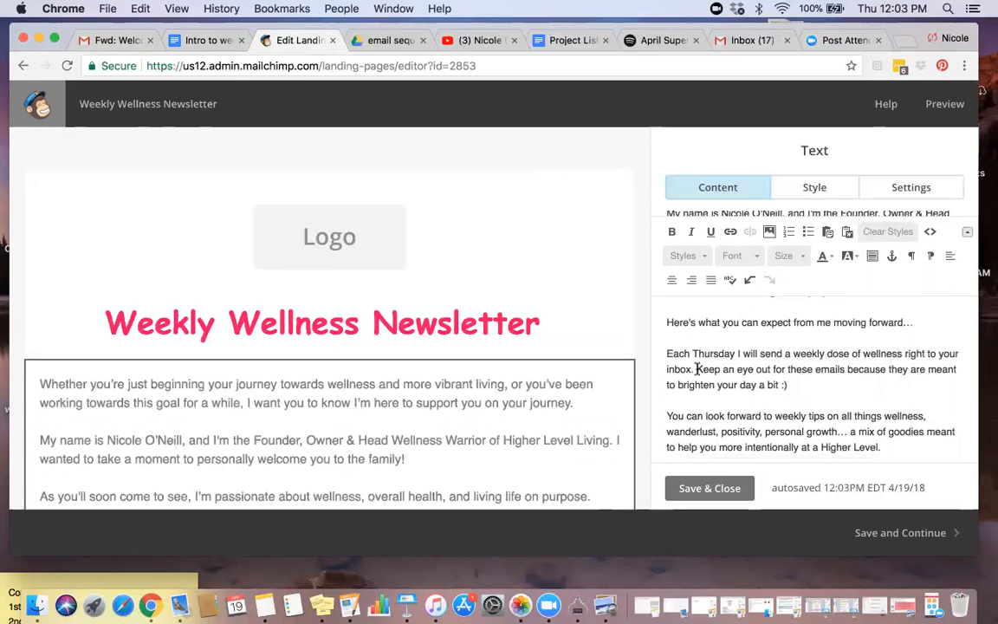
scroll(857, 394, down, 1)
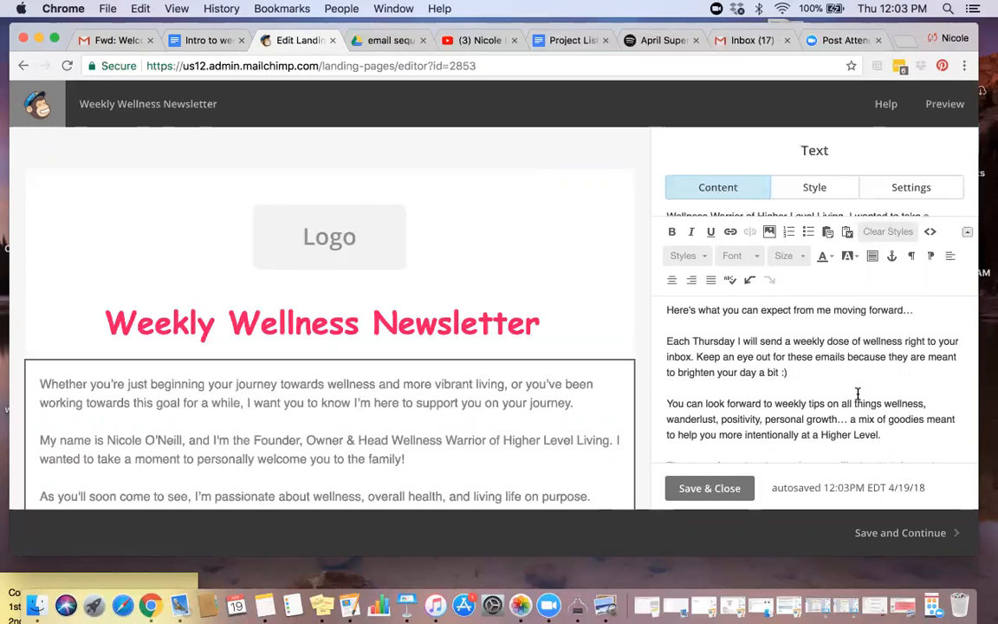
scroll(857, 394, down, 4)
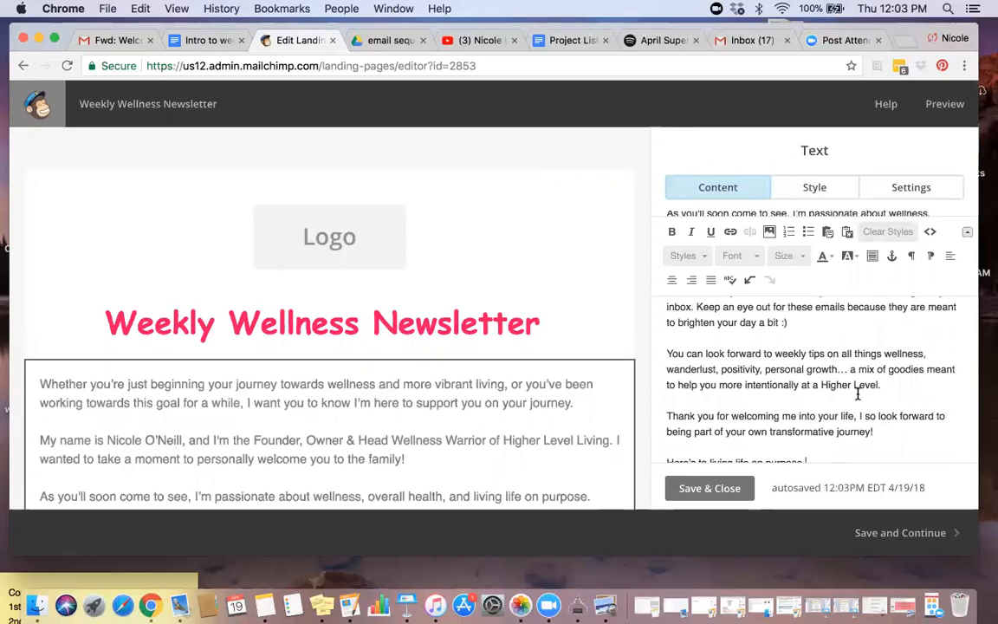
scroll(857, 394, down, 2)
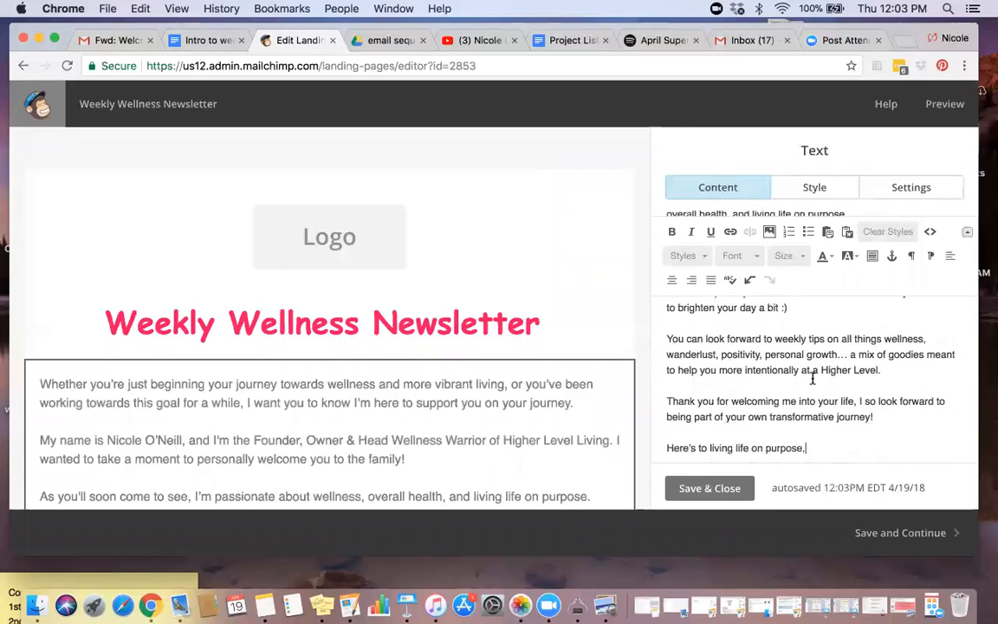
scroll(812, 378, down, 1)
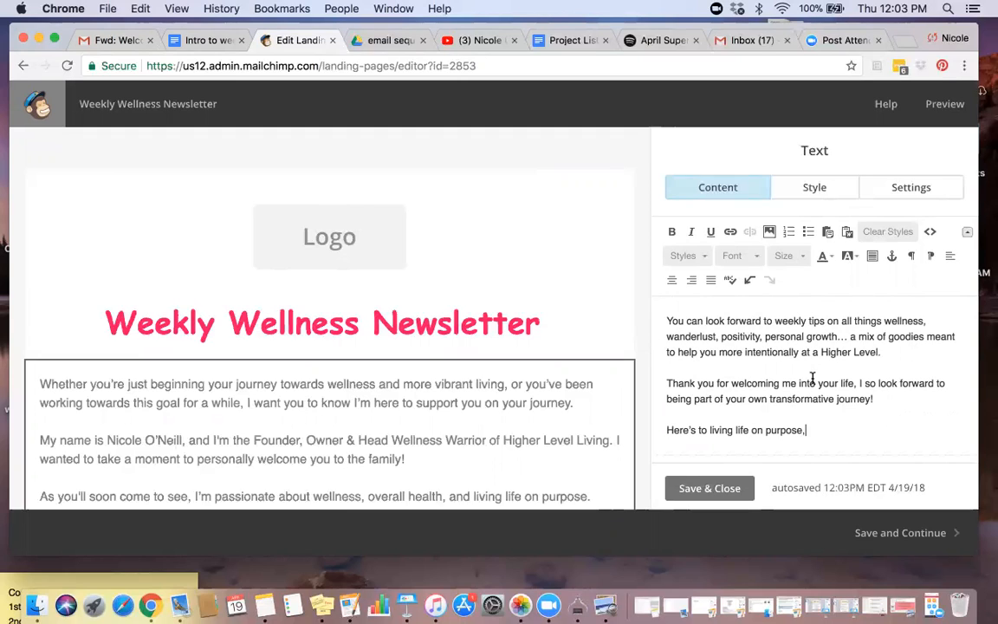
scroll(813, 379, down, 1)
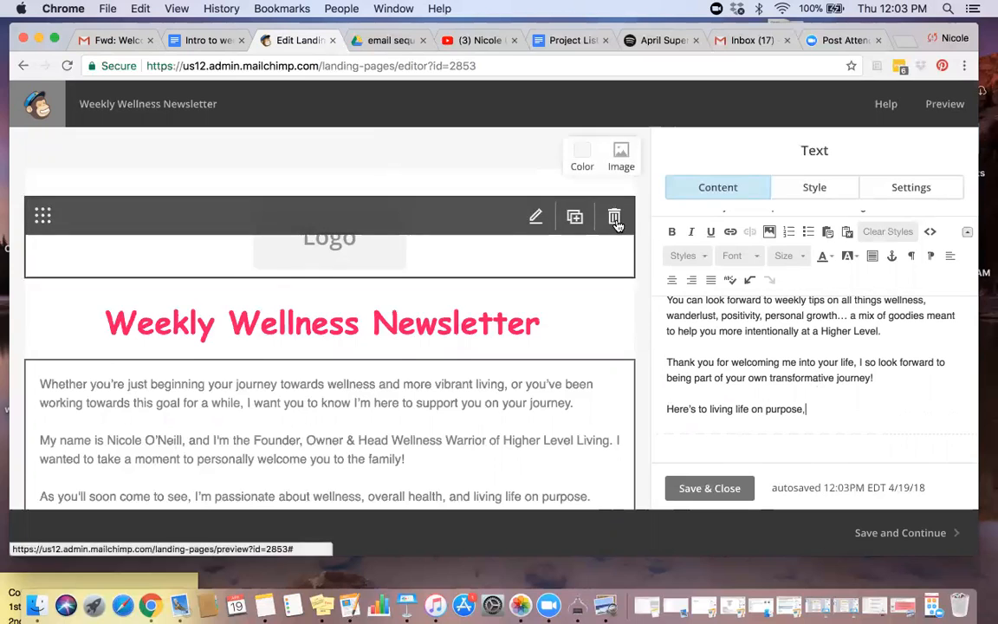
- Delete the logo placeholder block above the headline and check the body text on the page
click(614, 217)
click(322, 386)
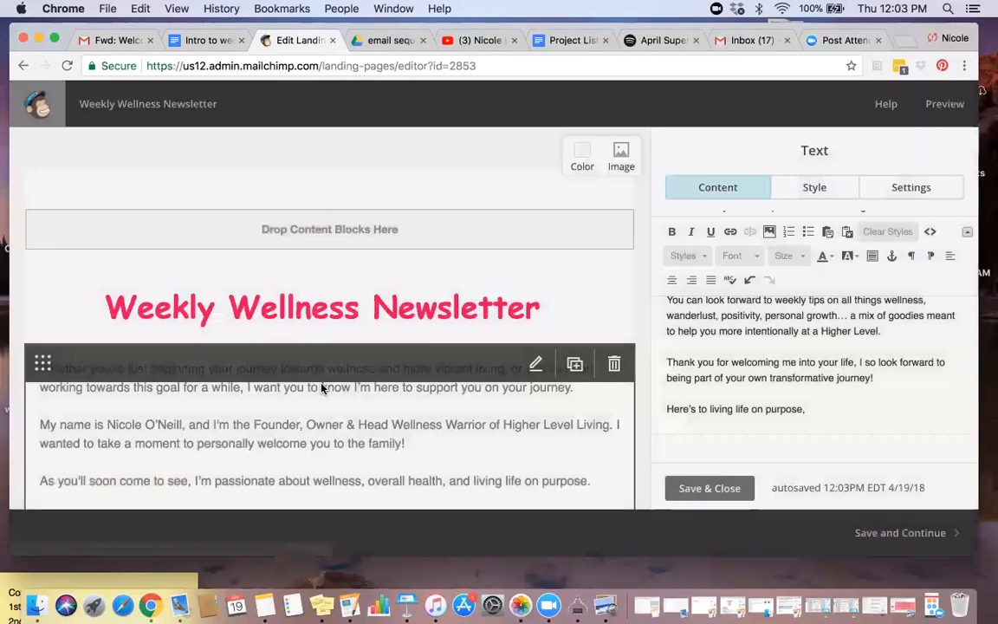
scroll(416, 458, down, 5)
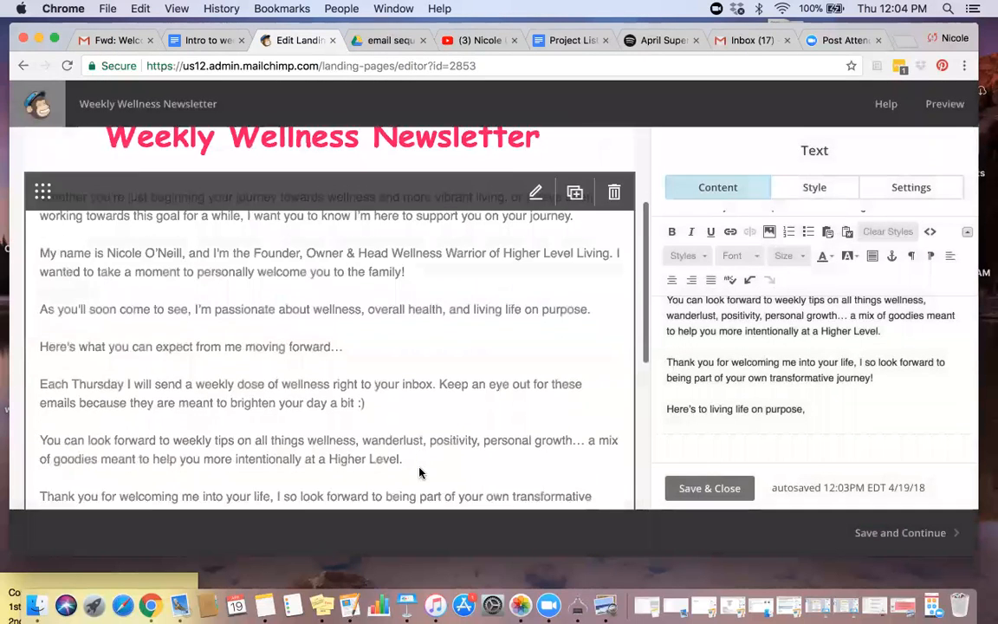
scroll(419, 472, down, 2)
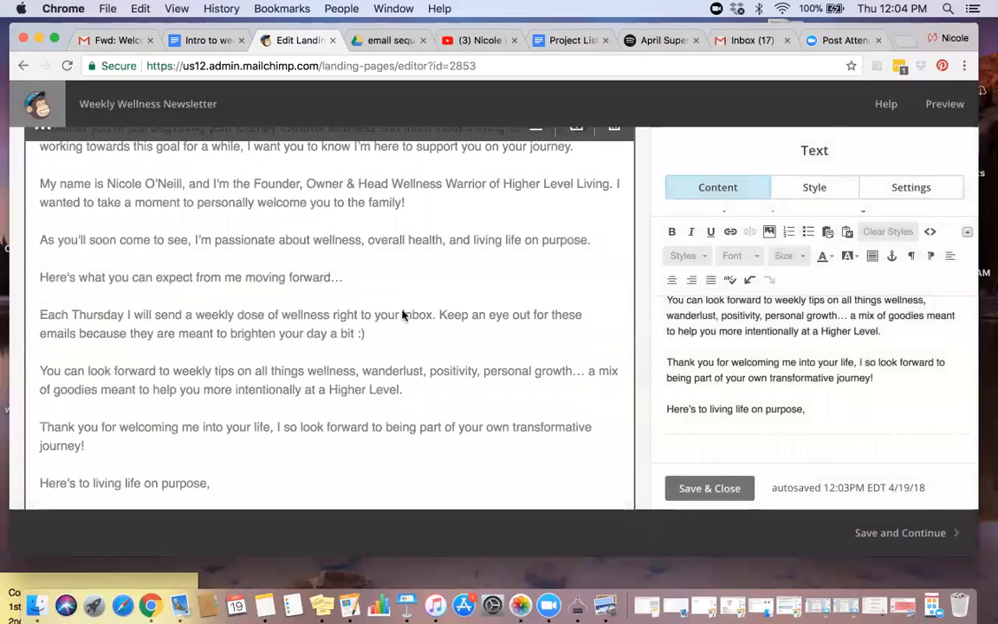
- Add the First Name and Last Name fields to the signup form below the welcome text
scroll(481, 379, down, 5)
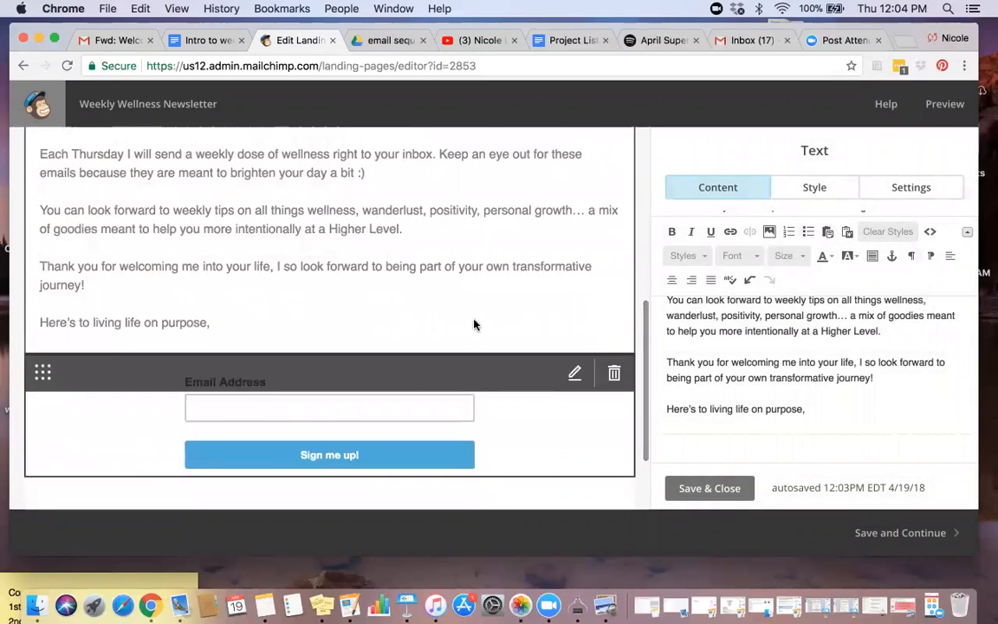
click(444, 466)
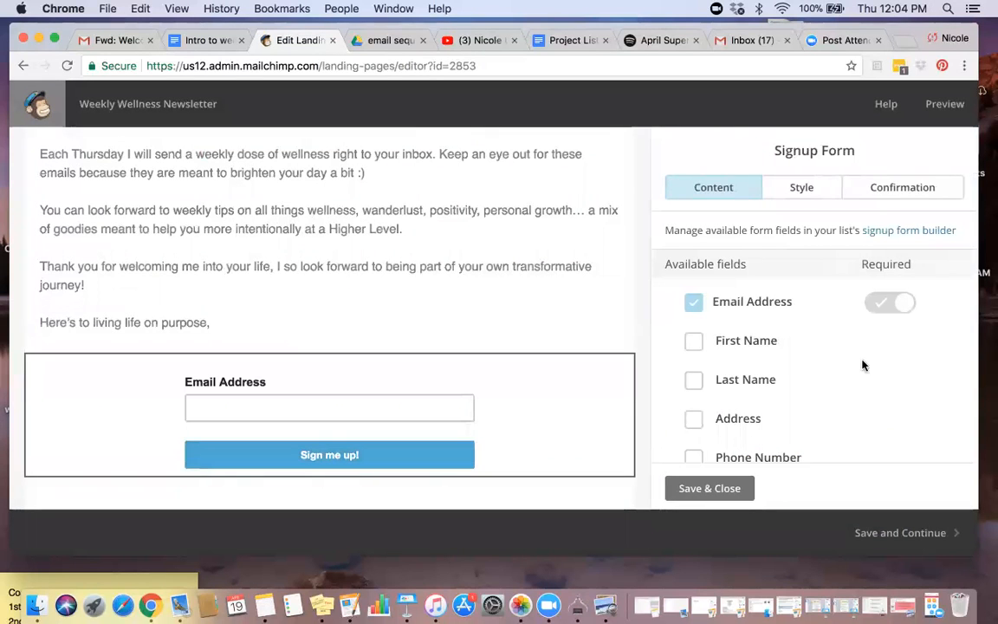
scroll(891, 389, down, 3)
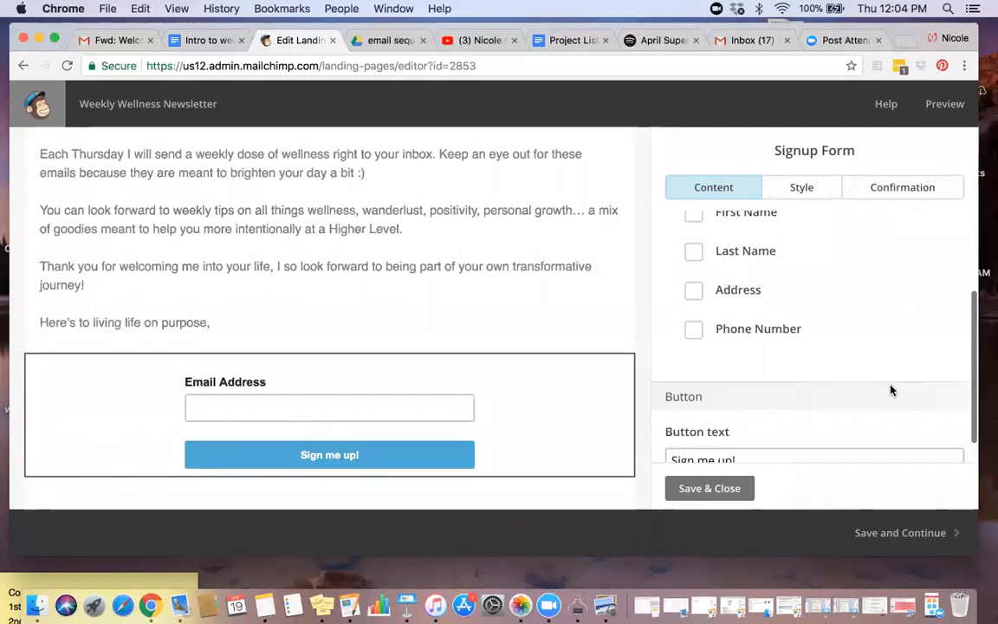
scroll(889, 389, up, 4)
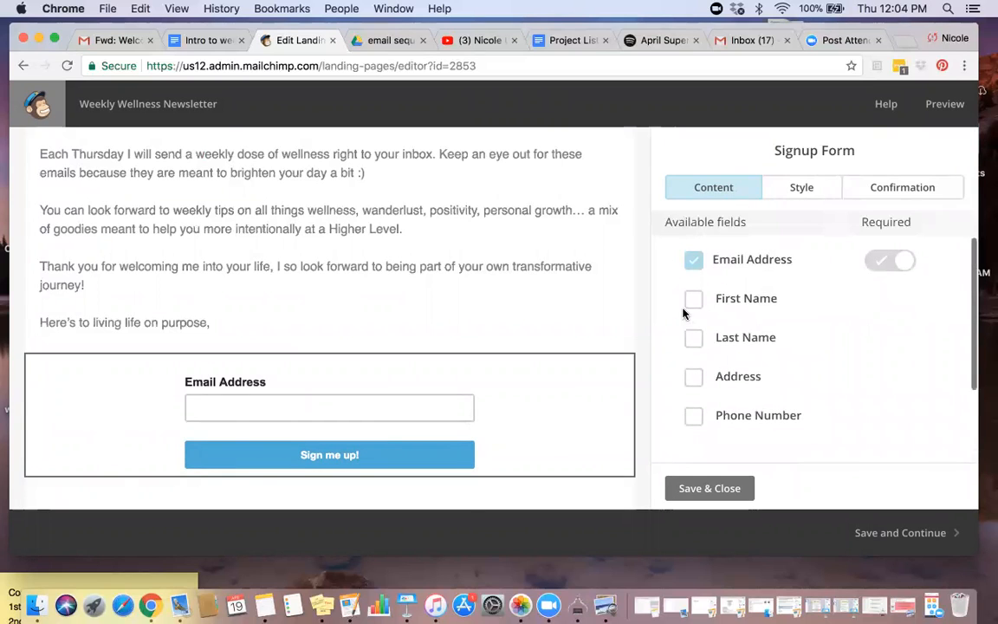
click(692, 299)
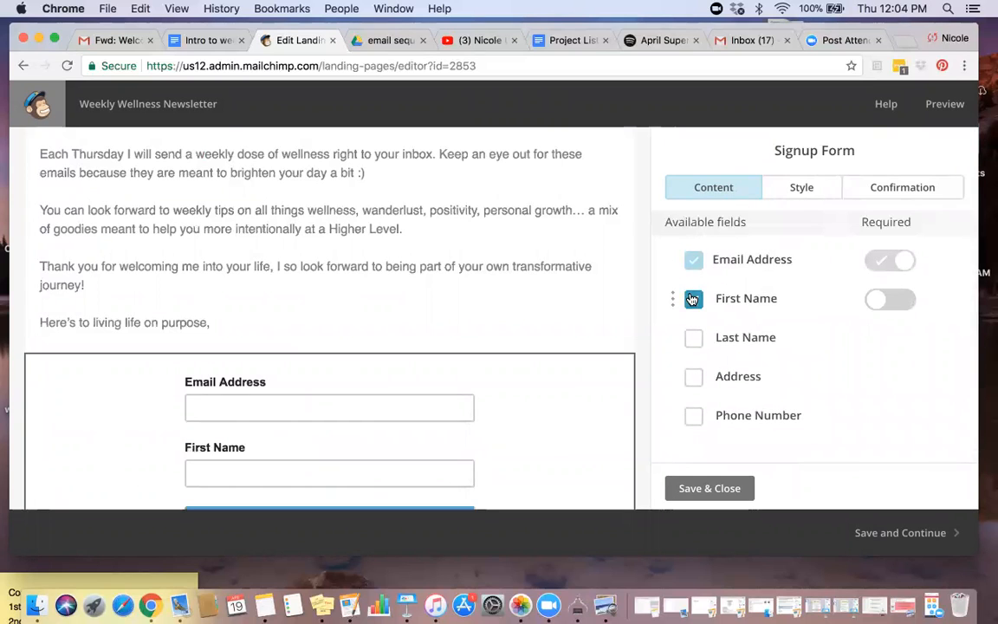
click(693, 339)
scroll(485, 476, down, 2)
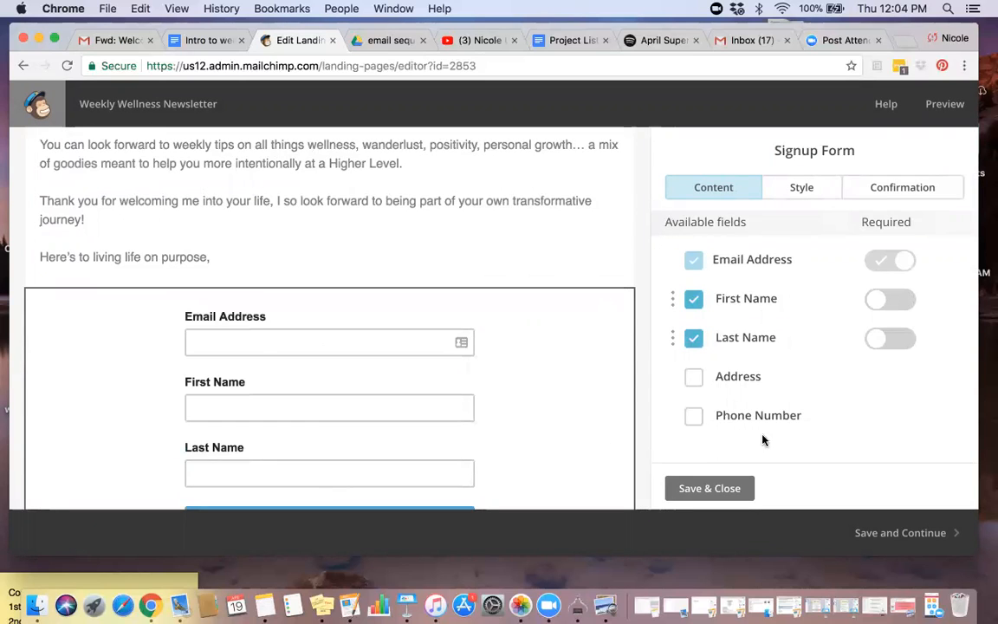
- Make the First Name field required on the signup form and check the button text setting
click(911, 298)
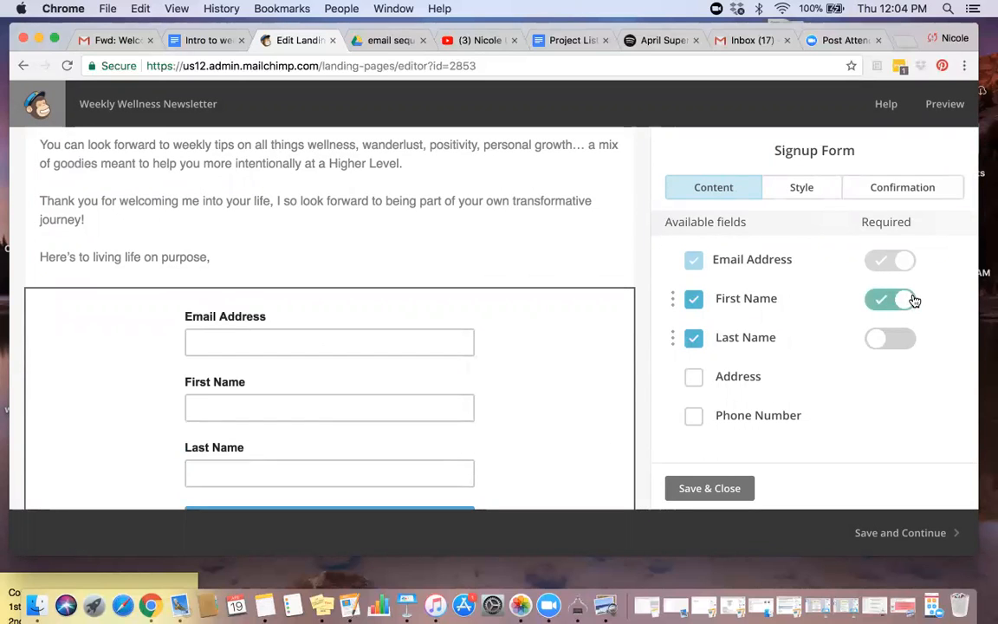
scroll(923, 391, down, 1)
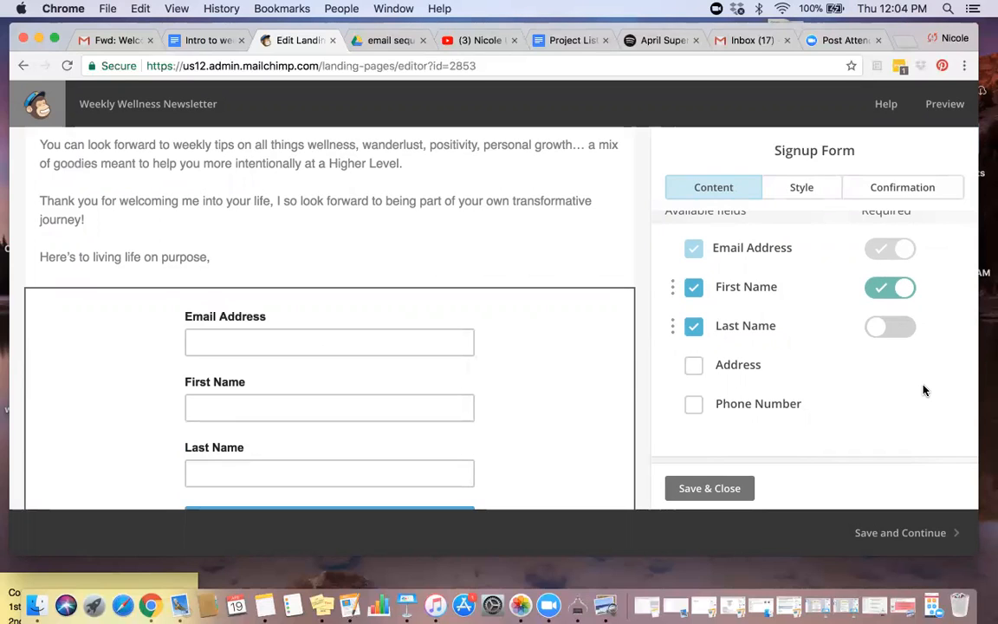
scroll(923, 390, down, 5)
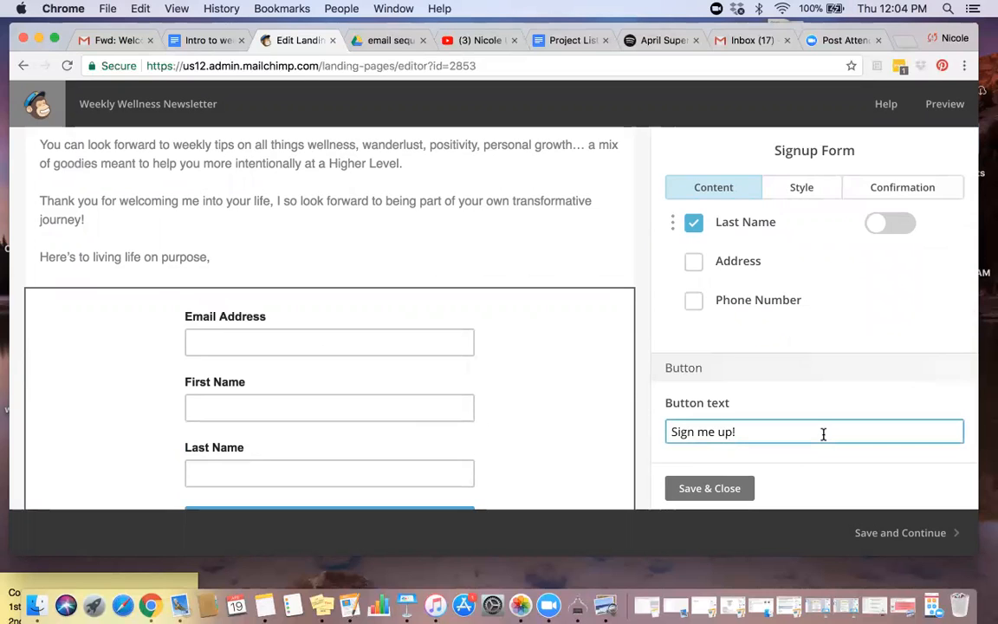
scroll(815, 420, up, 6)
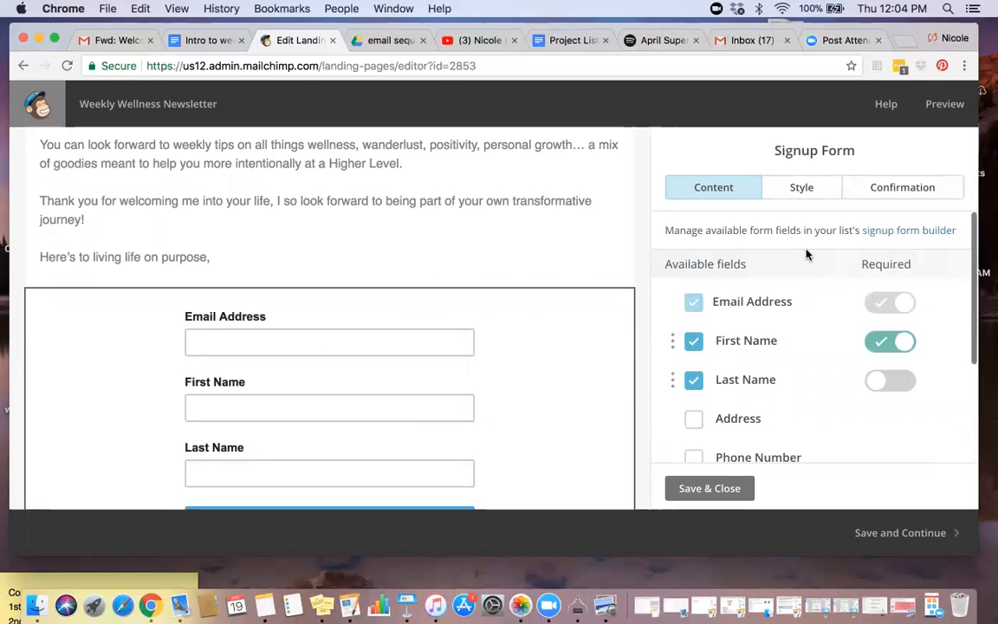
- Change the signup form button's background color to the preset pink #e0629a
click(806, 188)
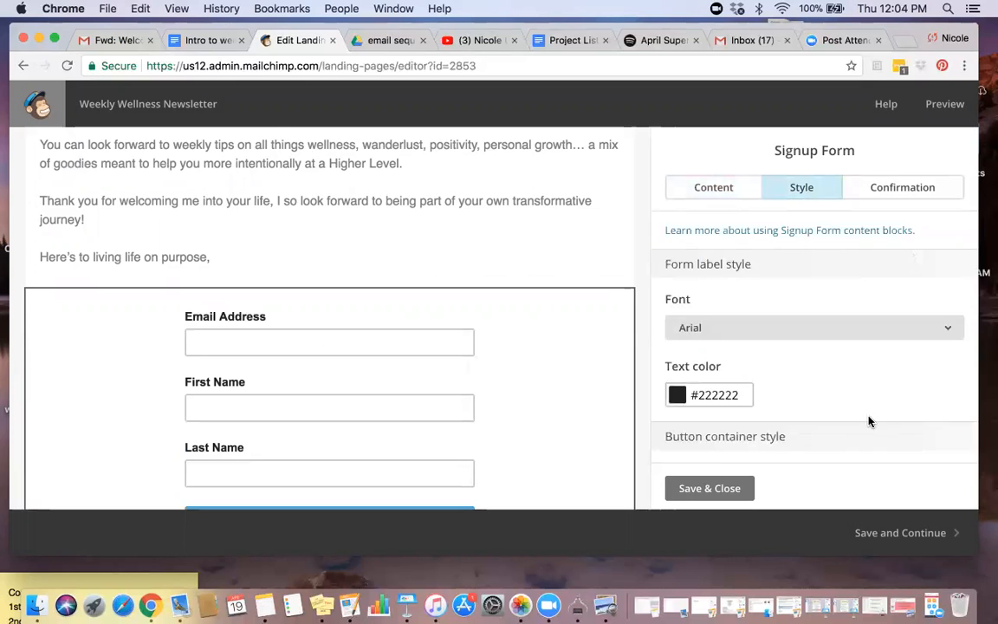
scroll(869, 418, down, 2)
scroll(868, 420, down, 4)
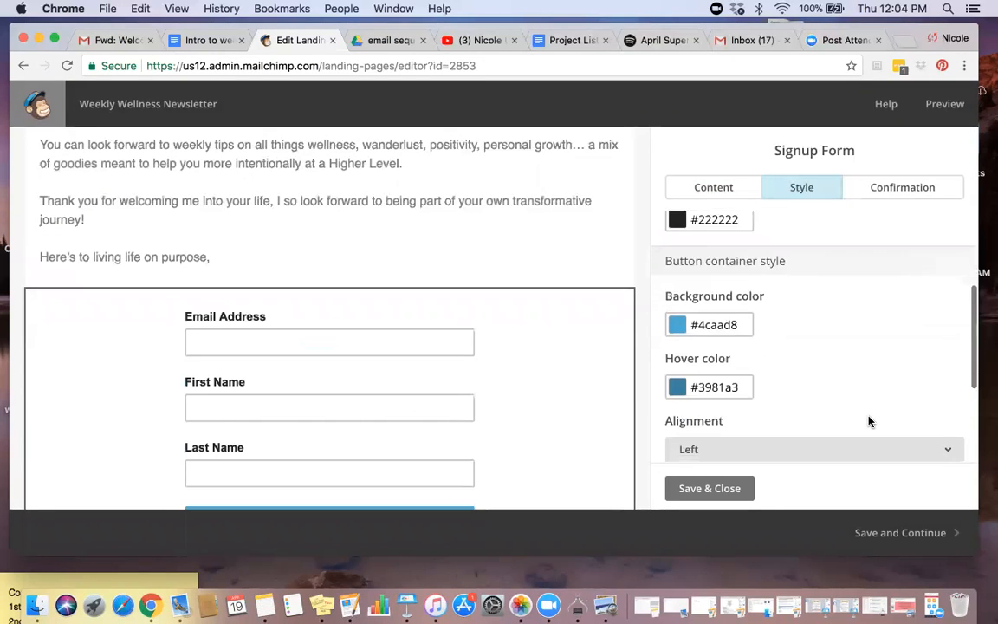
click(689, 264)
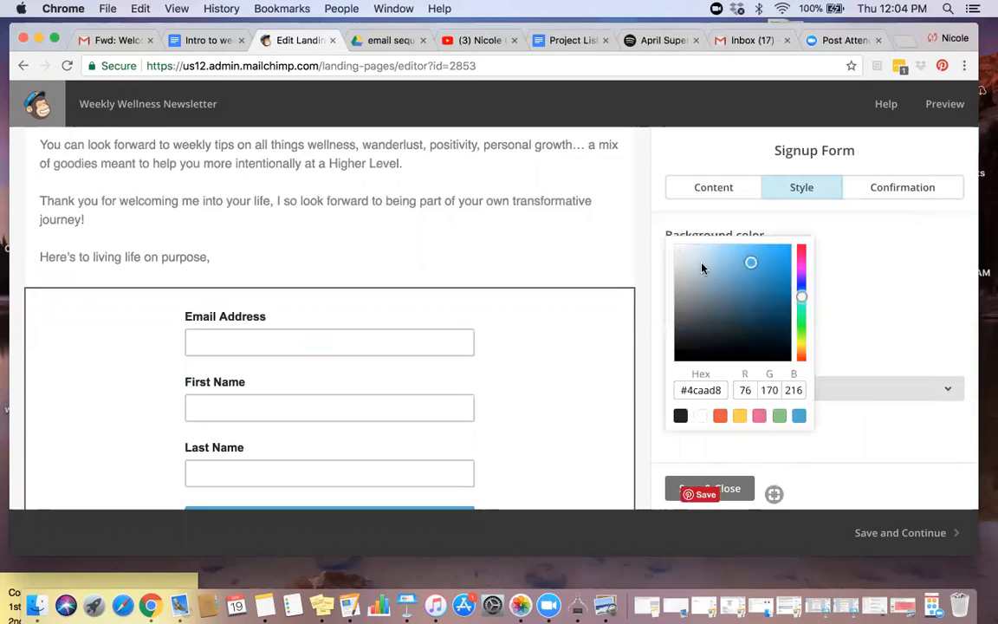
click(801, 267)
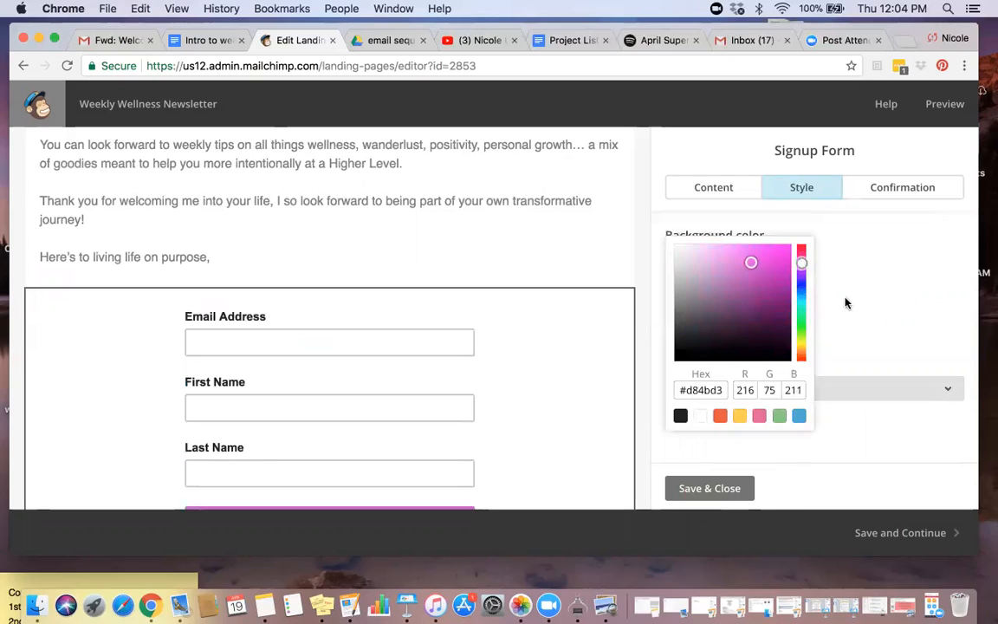
click(760, 418)
click(877, 319)
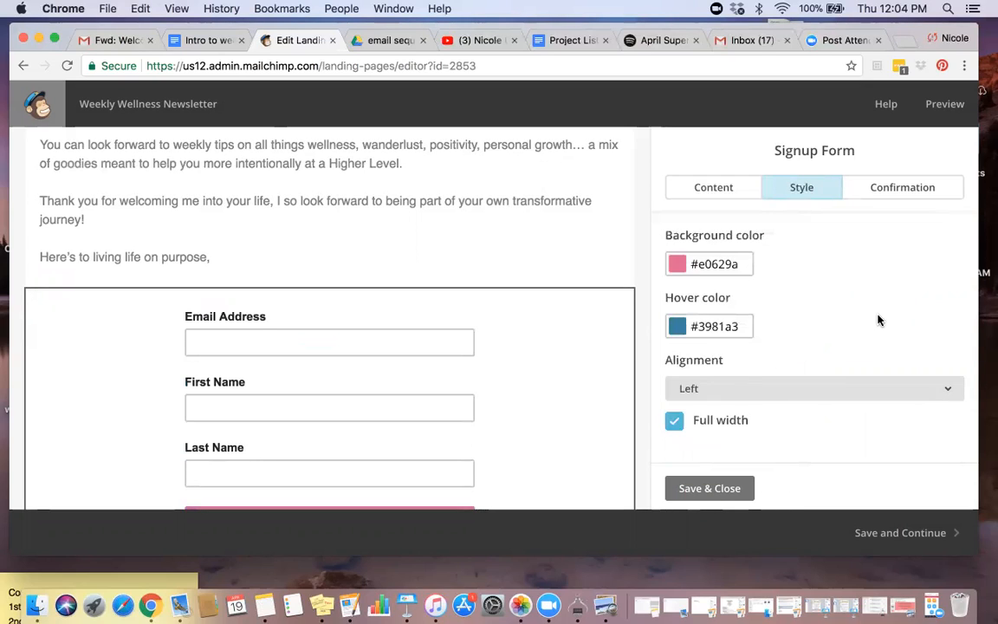
- Set the signup button's hover color to white #ffffff and its alignment to Center
click(712, 327)
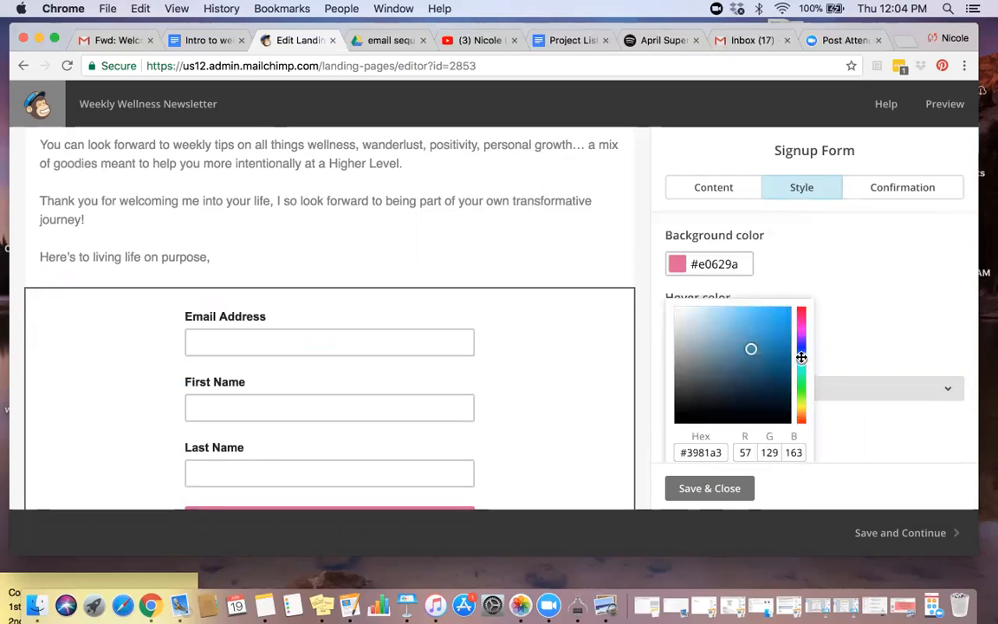
scroll(801, 356, down, 1)
click(697, 448)
click(853, 326)
click(844, 363)
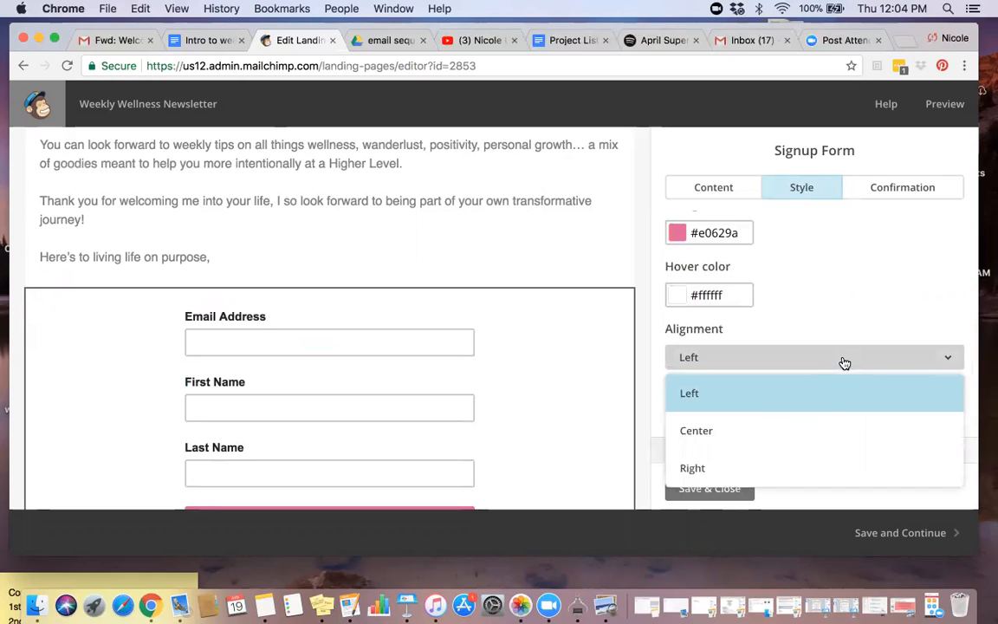
click(822, 434)
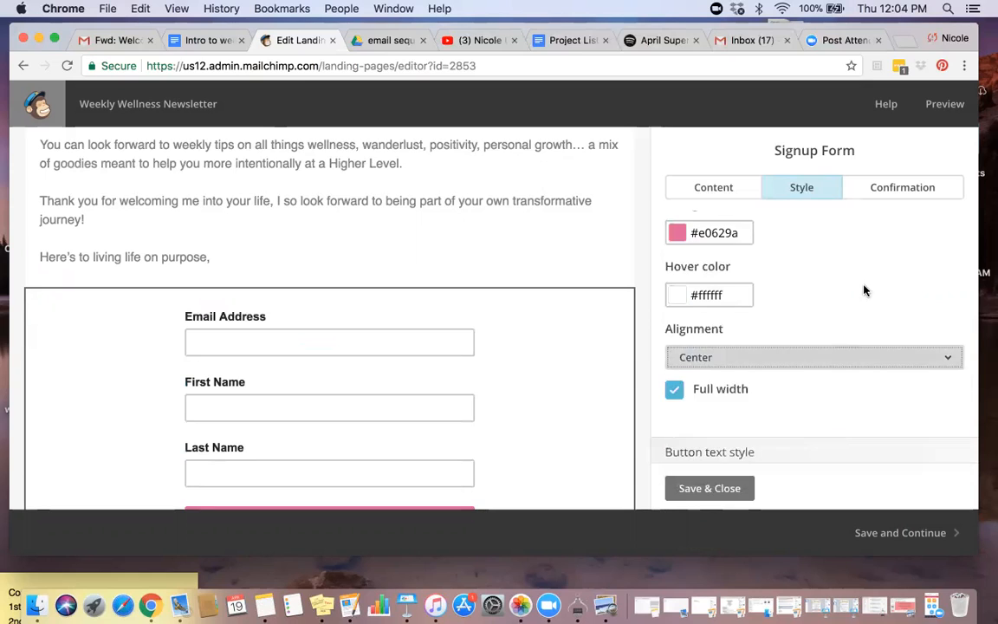
- Set the signup form's label font to Comic Sans
scroll(864, 290, up, 5)
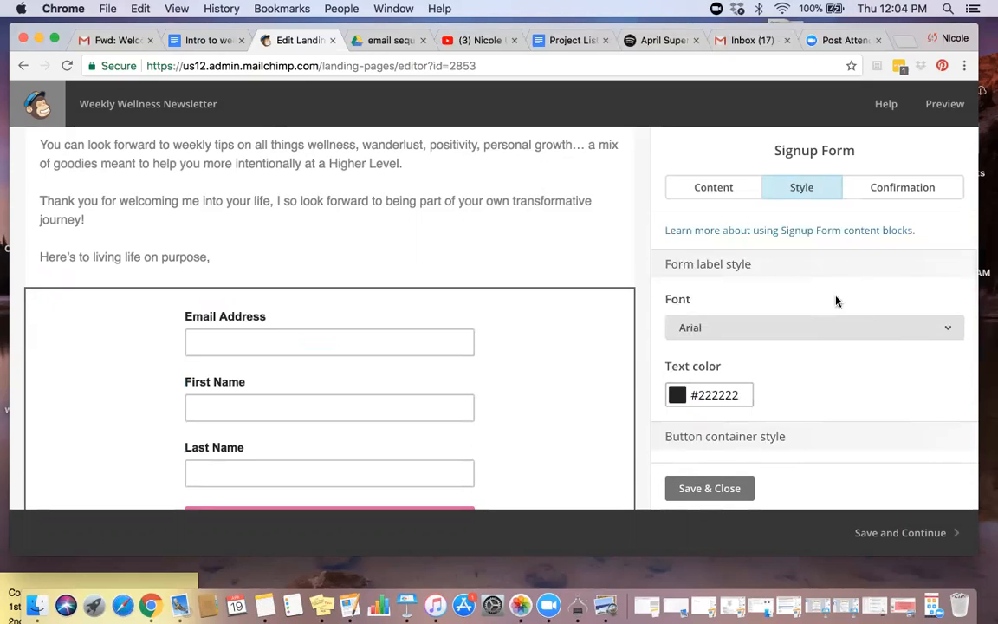
click(835, 327)
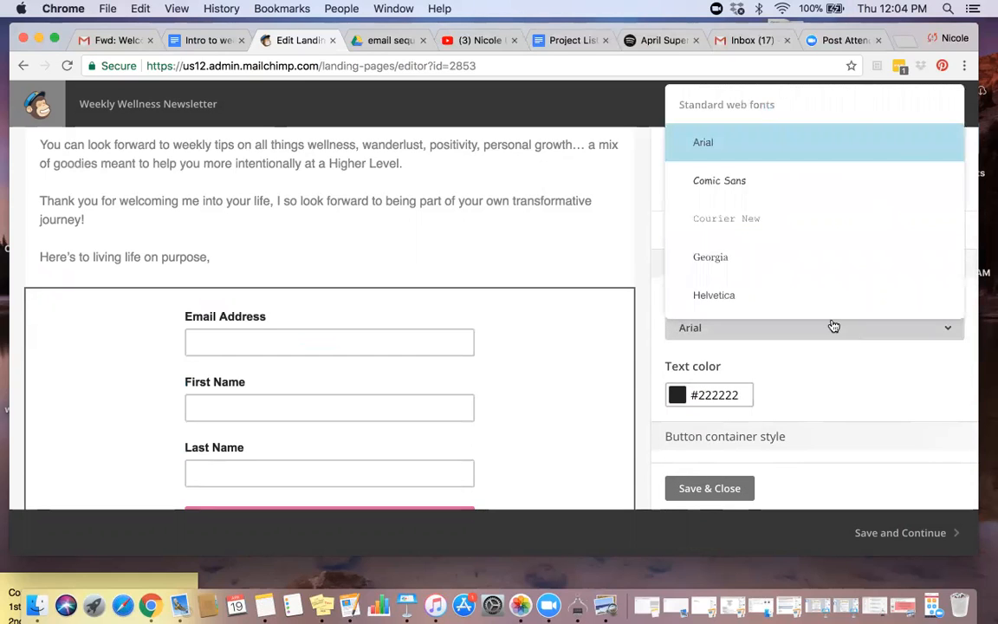
click(781, 179)
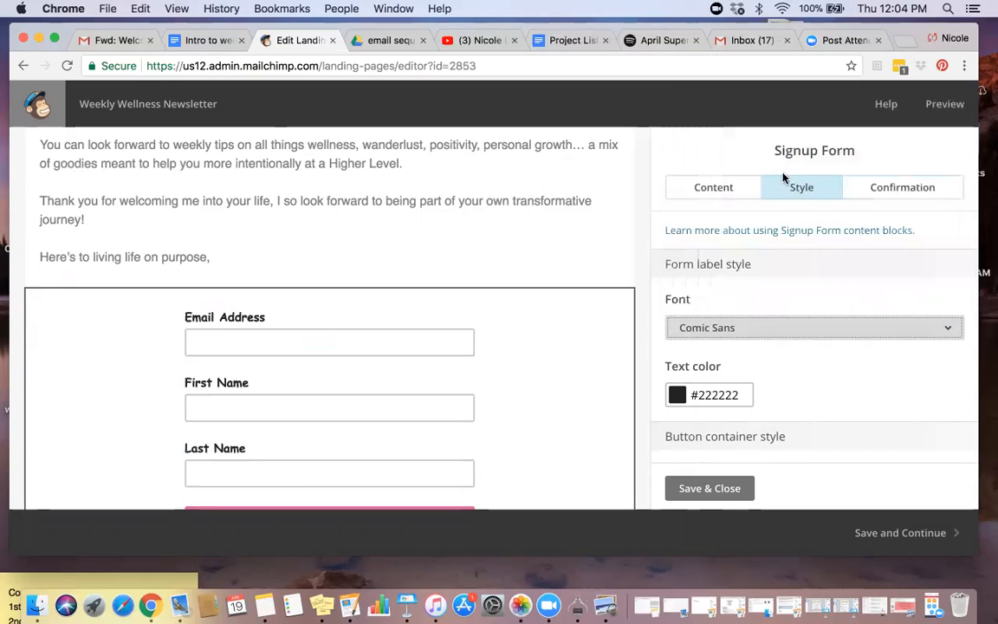
- Replace the confirmation message with "Thank you and welcome to the family!!" and "Keep an eye out for your first dose of wellness this Thursday!", and save
click(897, 192)
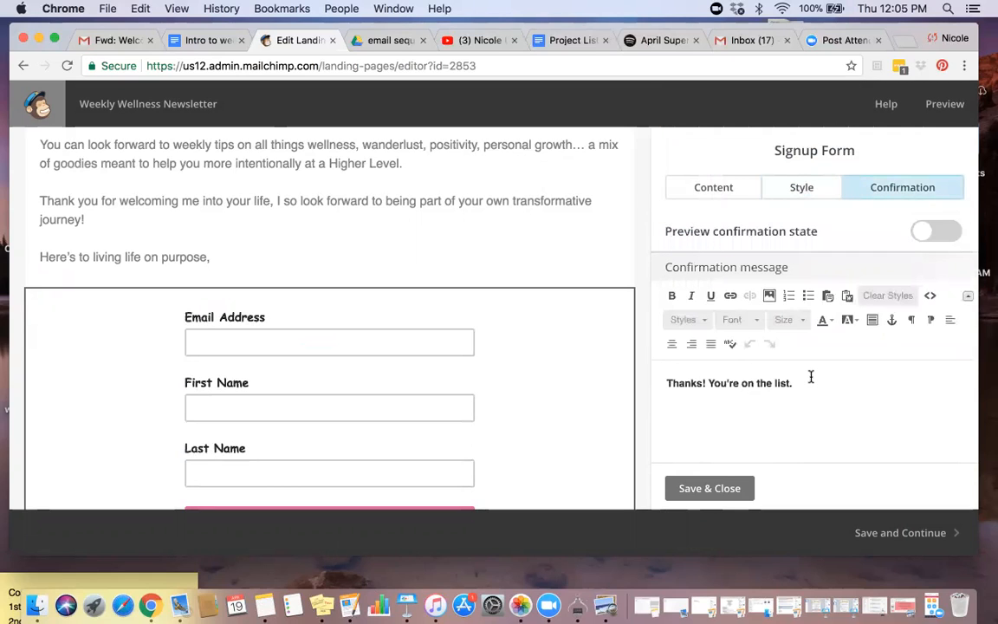
scroll(810, 377, down, 2)
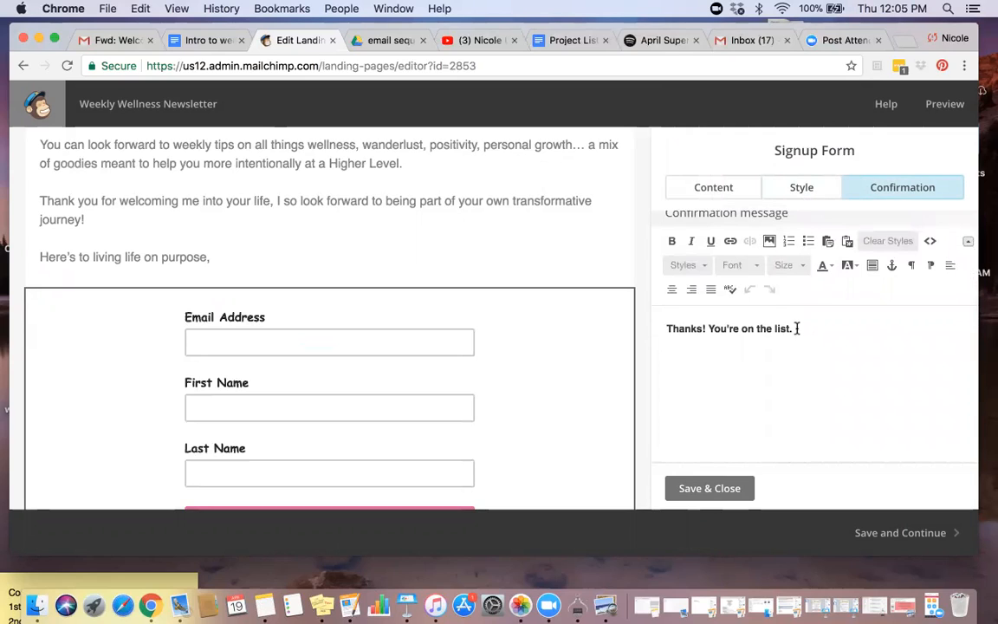
drag(796, 328, 701, 329)
key(BackSpace)
key(BackSpace)
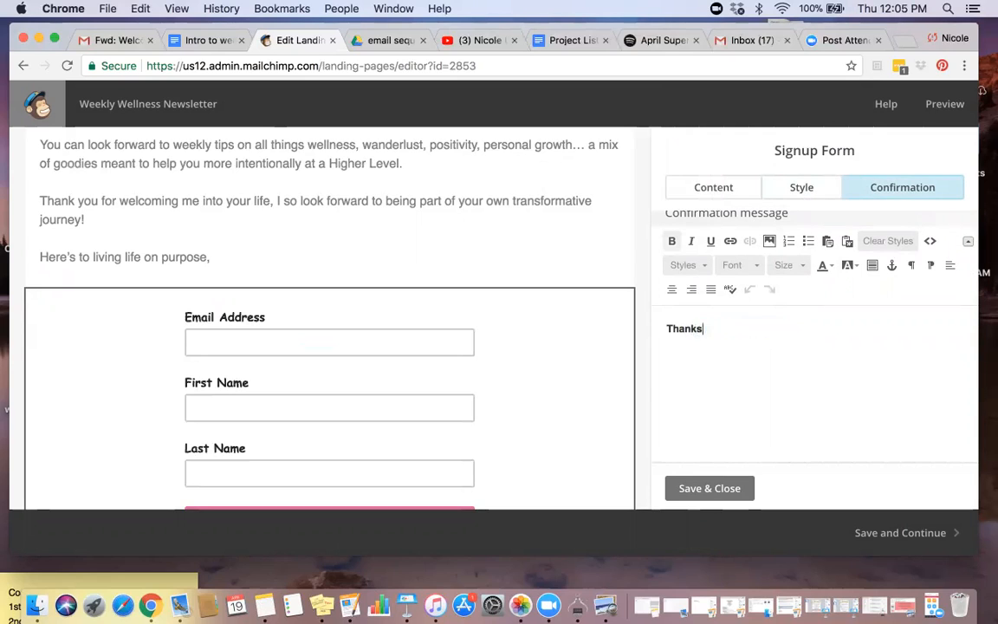
text(yo you and wel)
key(BackSpace)
key(BackSpace)
key(BackSpace)
text(me to the family!! )
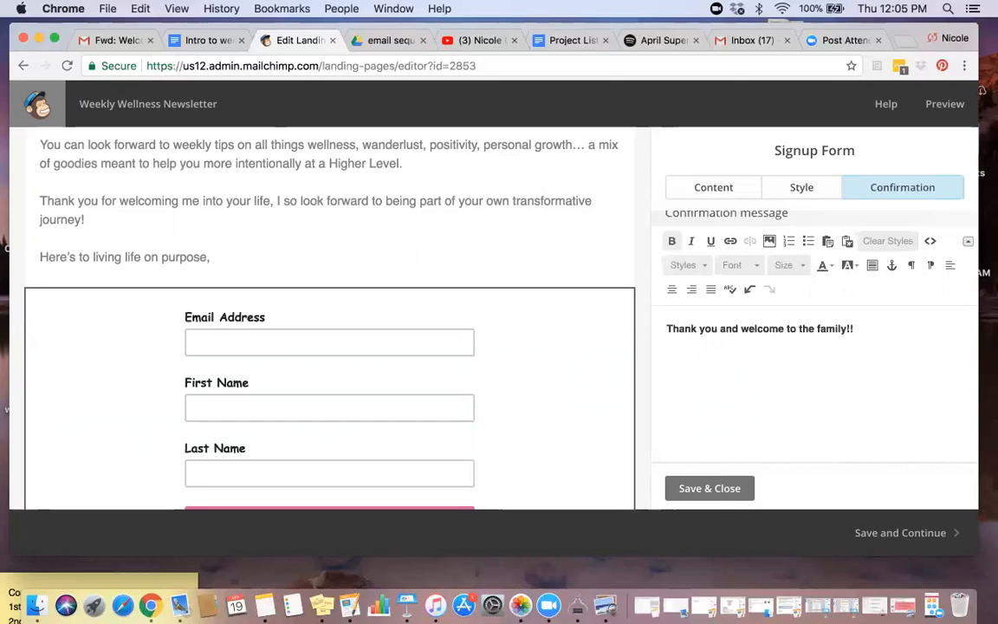
text(Keep an eye out for your first dose of wellness this Thursday!)
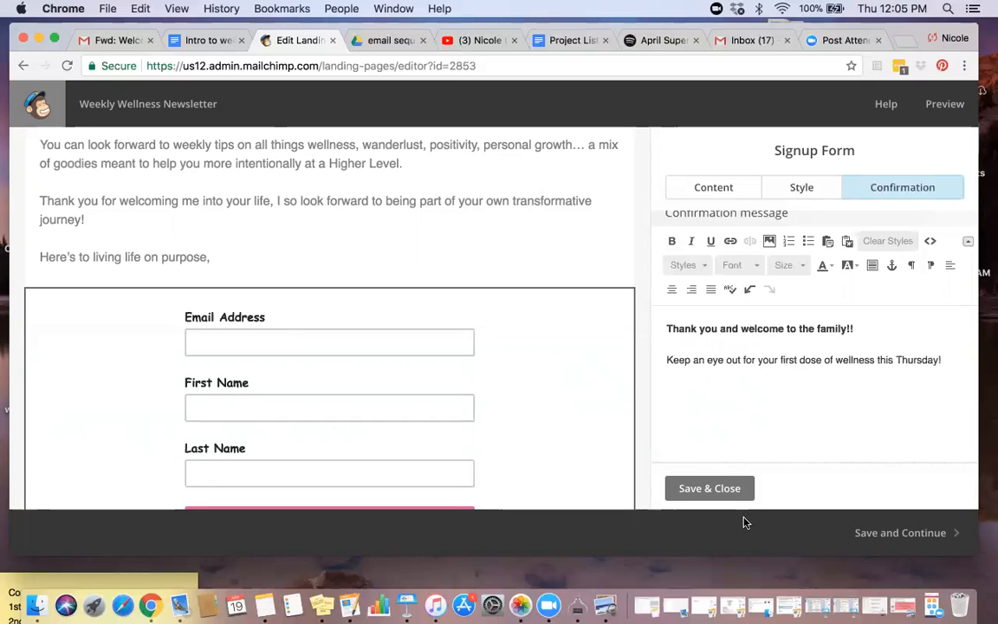
click(733, 494)
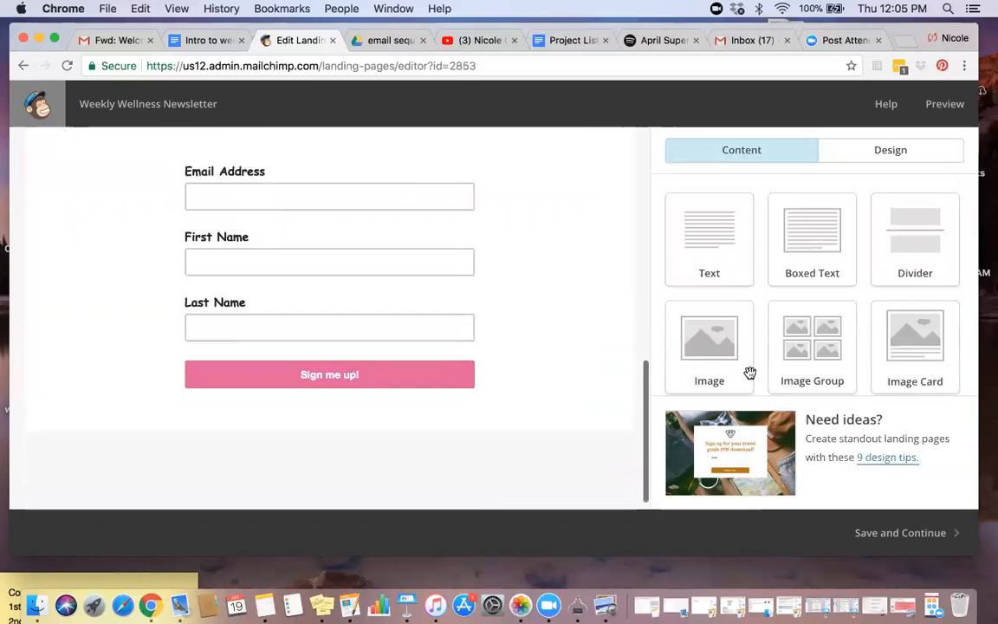
- Review the available content blocks, the page from headline to signup form, and the form's confirmation message, and close the form settings
scroll(750, 373, down, 5)
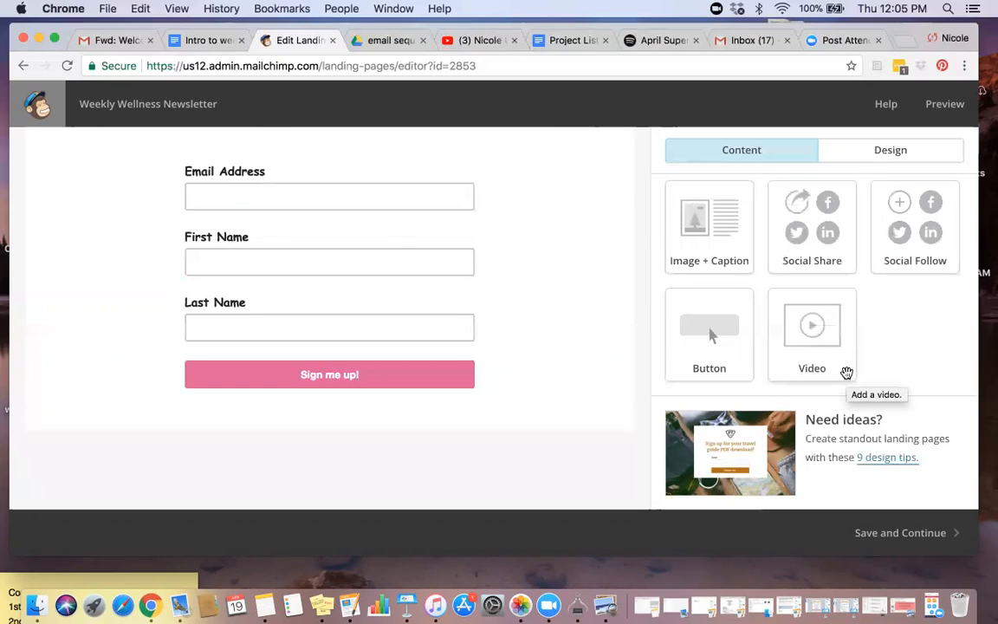
scroll(496, 330, up, 2)
scroll(496, 330, up, 10)
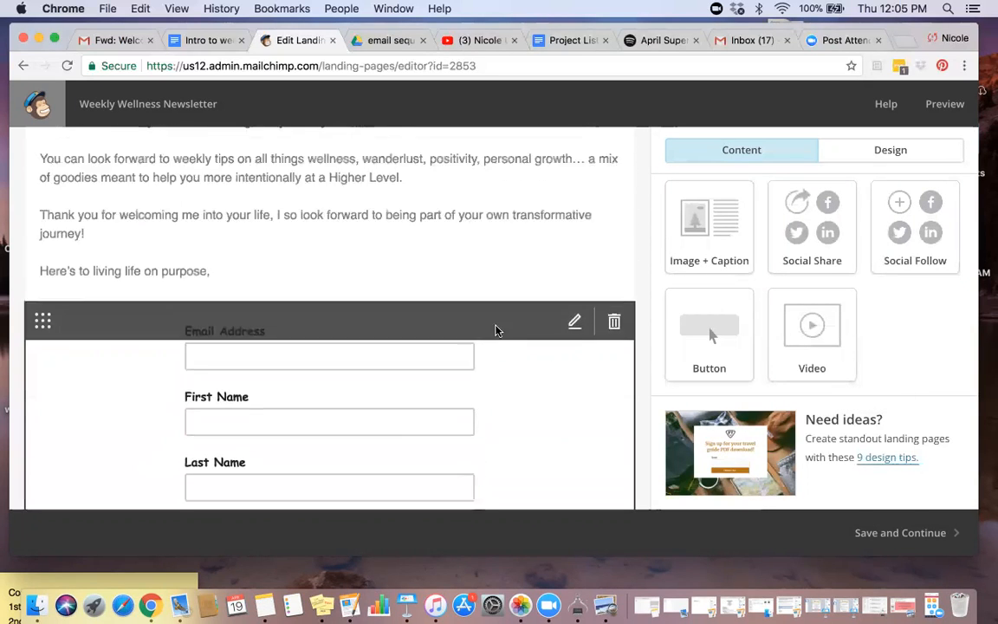
scroll(496, 330, down, 10)
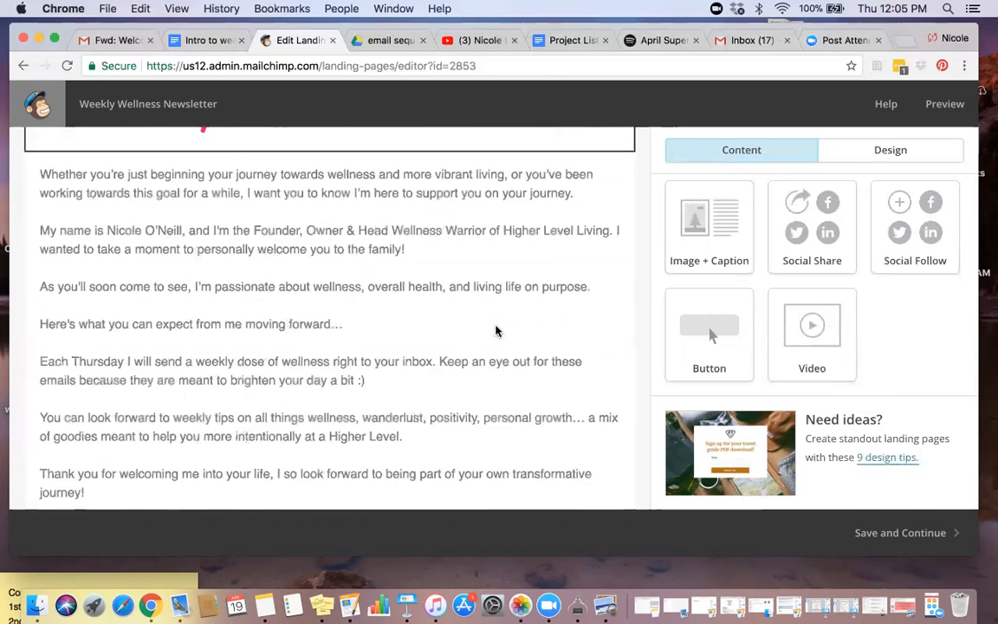
click(507, 311)
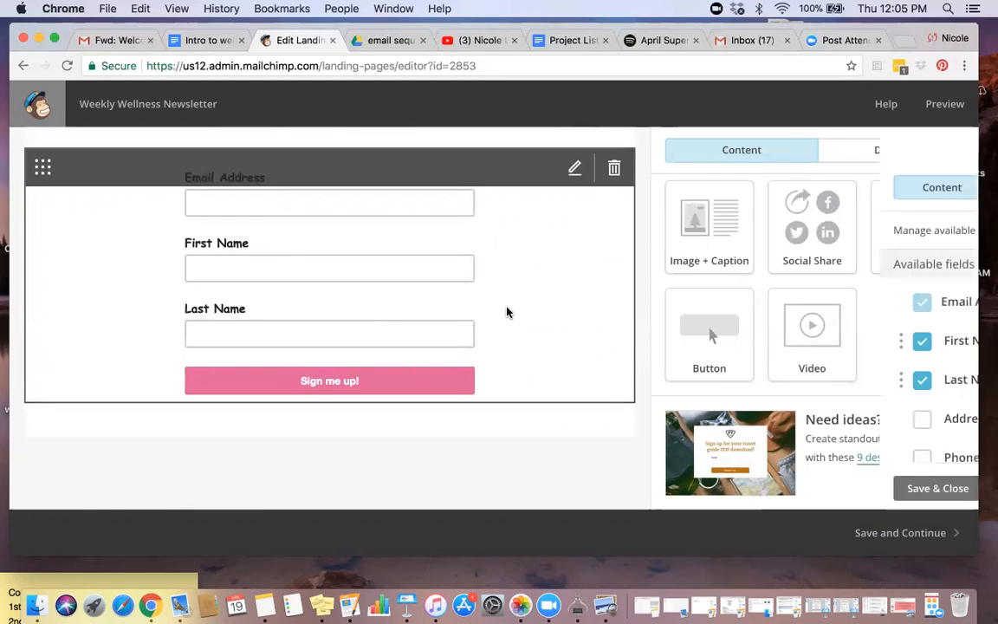
click(902, 187)
scroll(854, 421, down, 2)
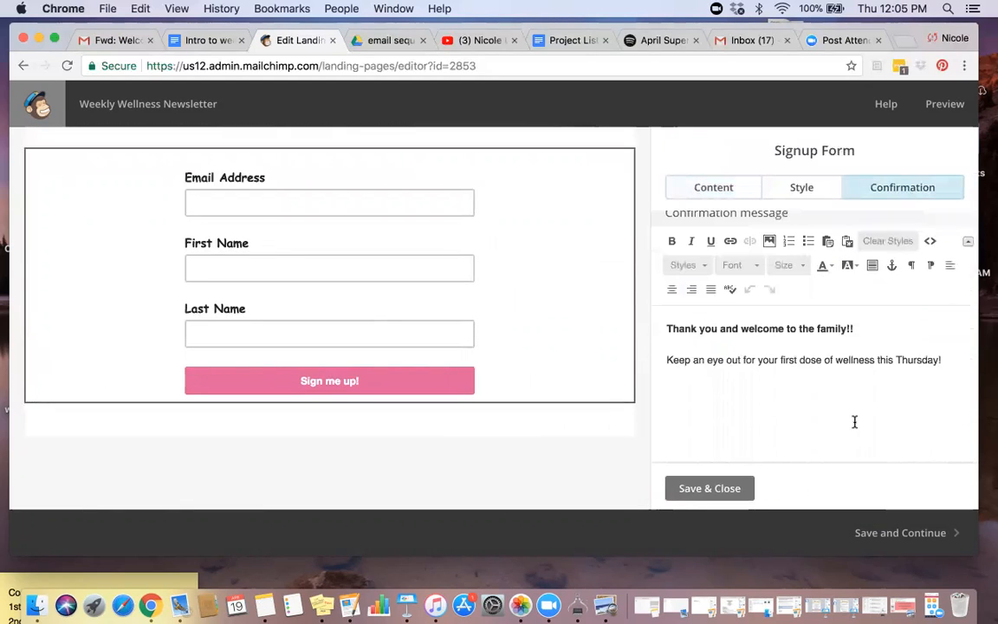
scroll(854, 421, up, 2)
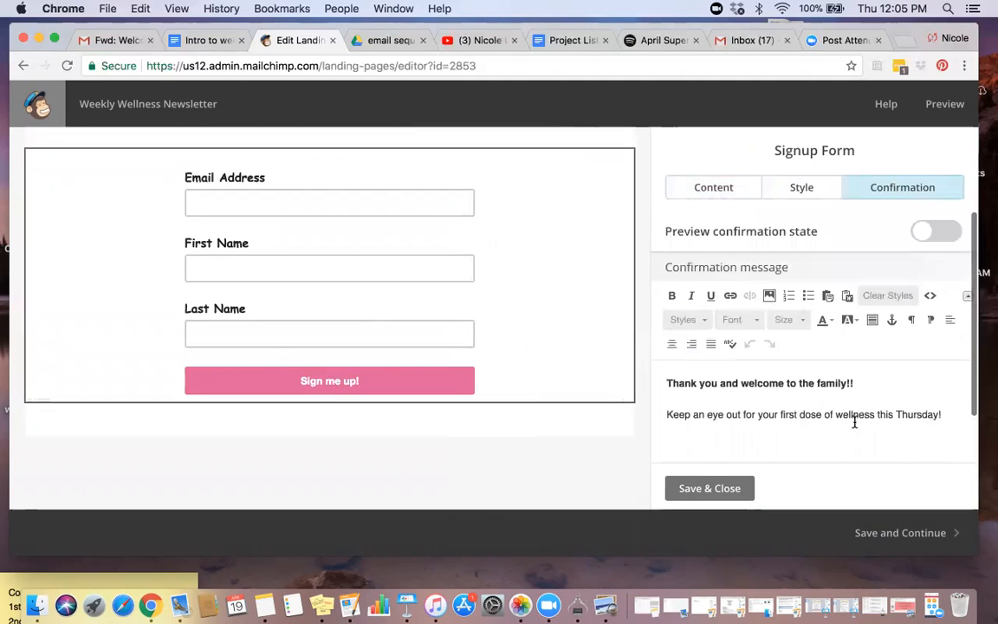
scroll(554, 329, up, 3)
scroll(548, 281, up, 5)
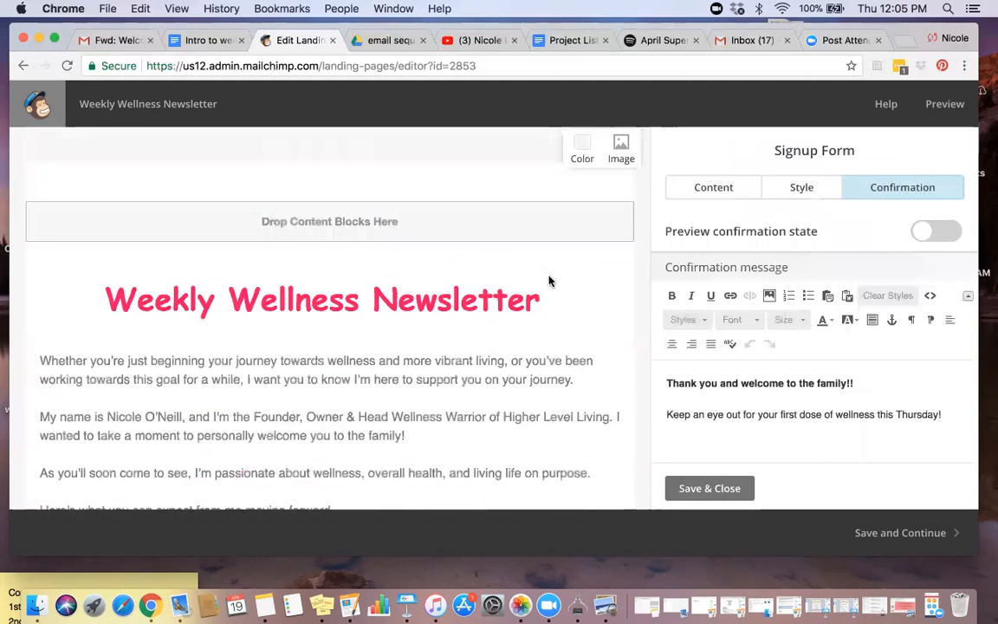
click(730, 489)
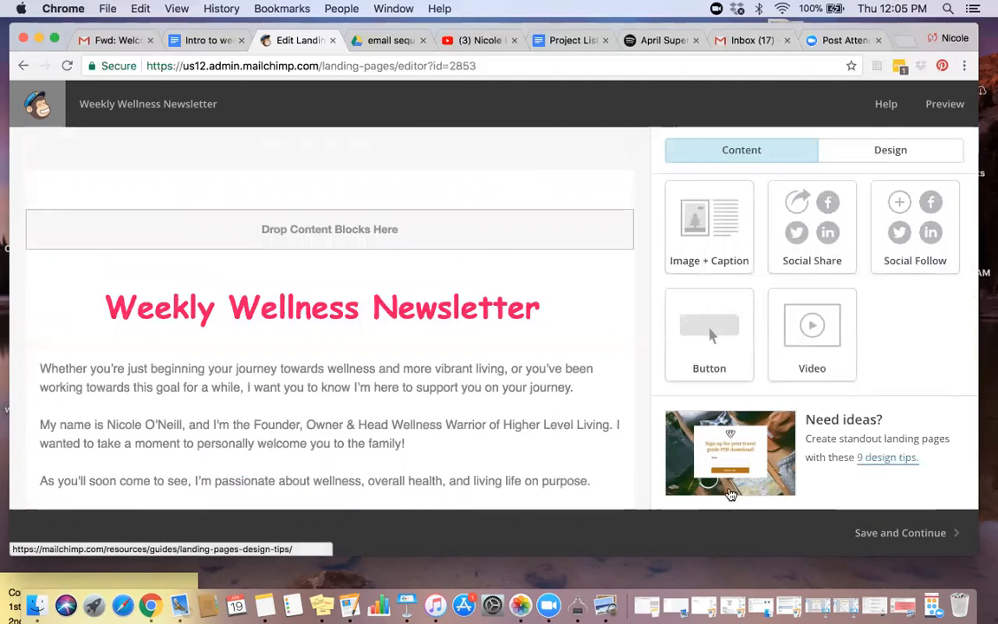
- Save the page design and continue, set the landing page's title to "weeklywellness", and save it
click(888, 532)
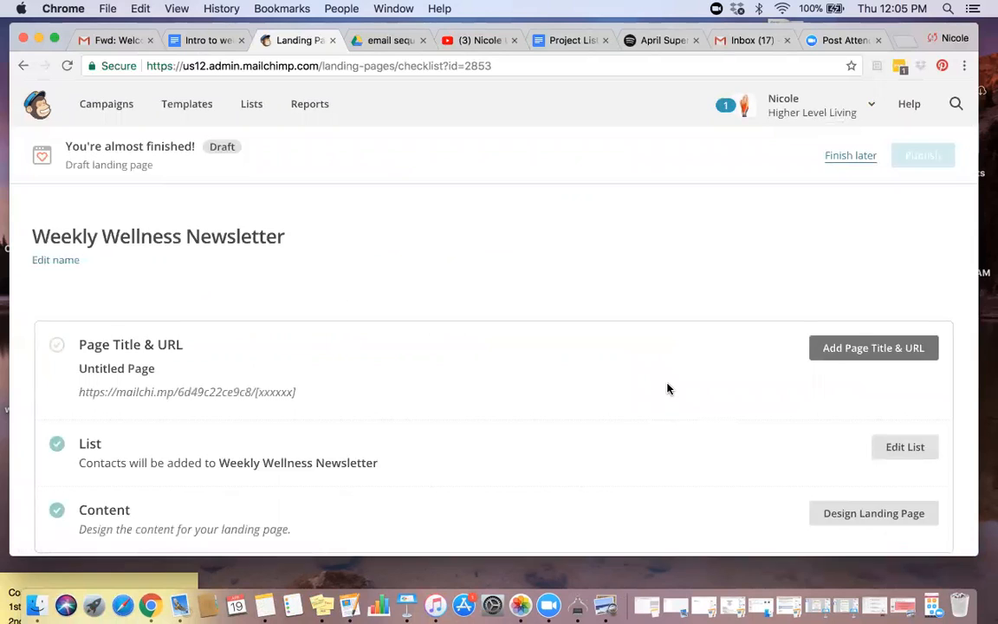
scroll(667, 389, down, 2)
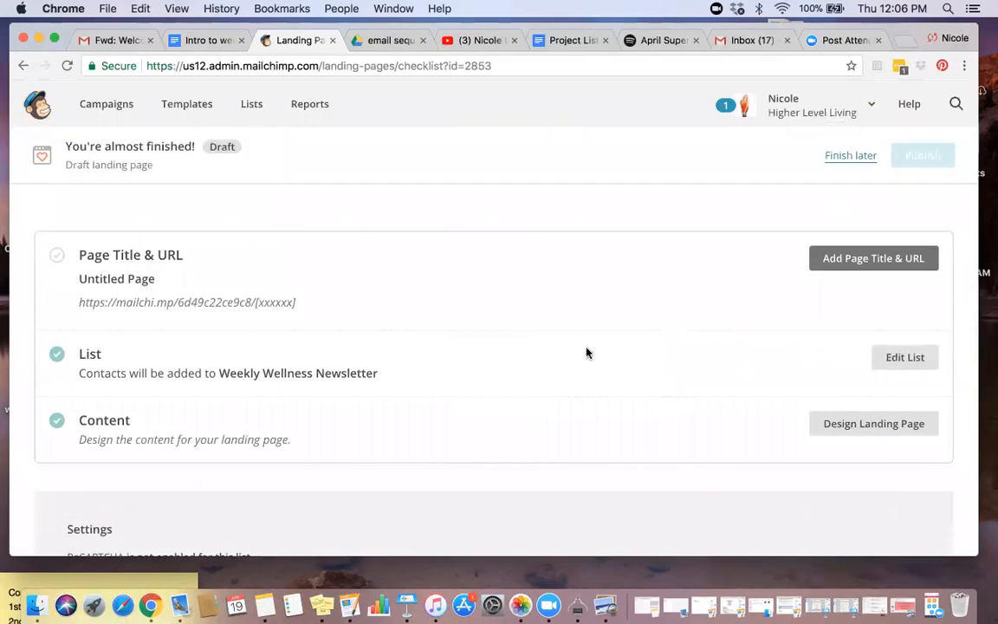
scroll(634, 433, down, 1)
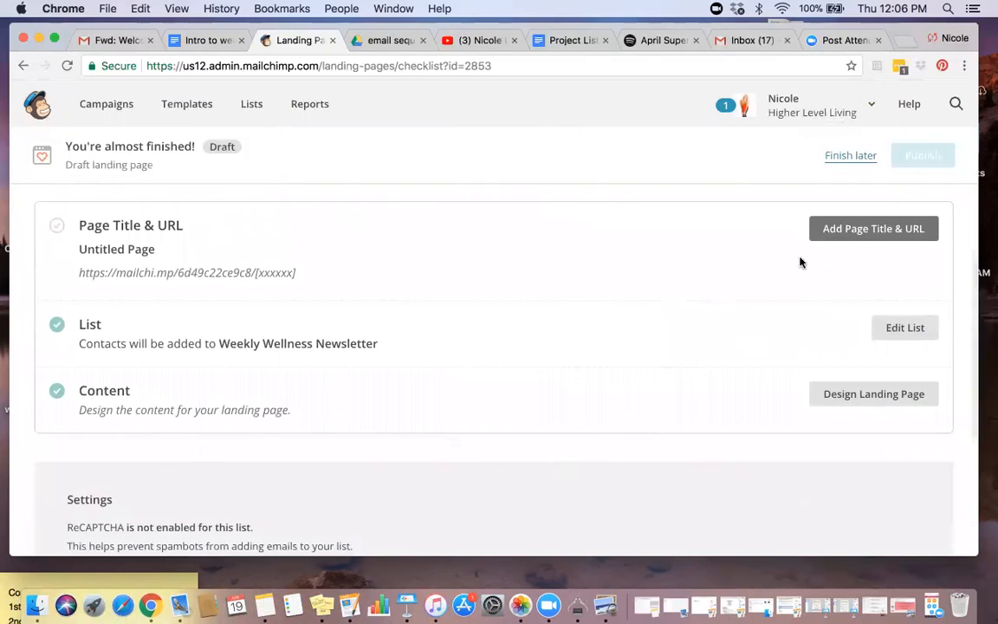
click(863, 228)
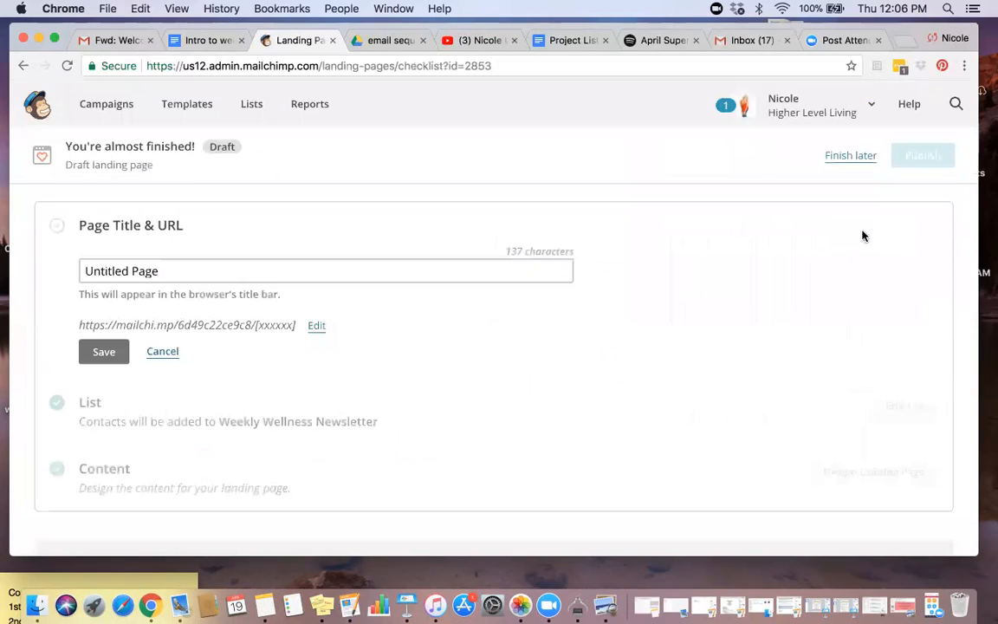
triple_click(240, 273)
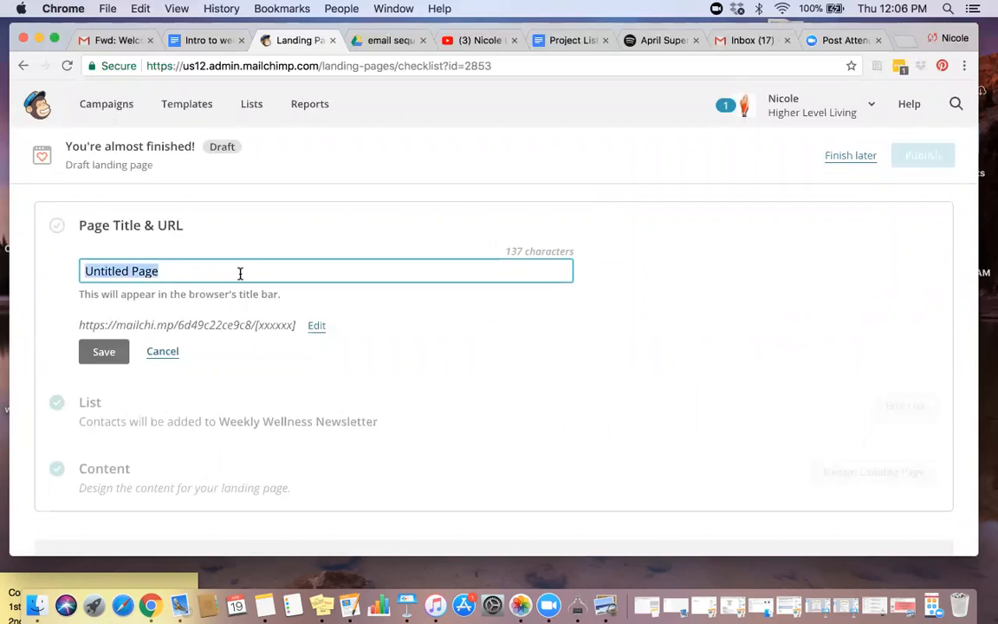
text(weeklywellness)
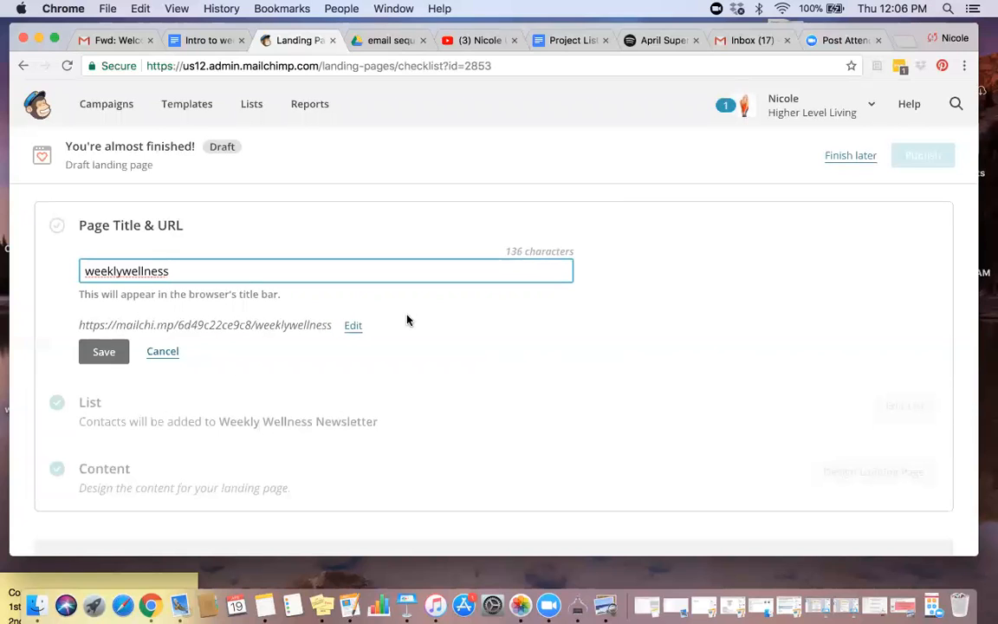
click(106, 350)
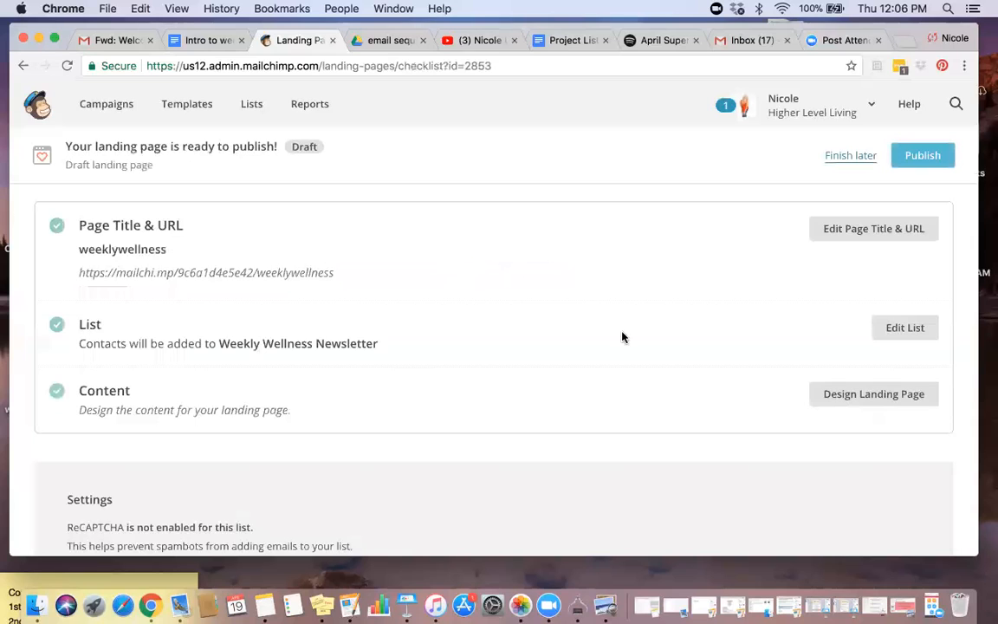
- Copy the landing page's full URL and open the Linktree admin page in a new browser tab
scroll(621, 336, down, 3)
scroll(621, 336, up, 4)
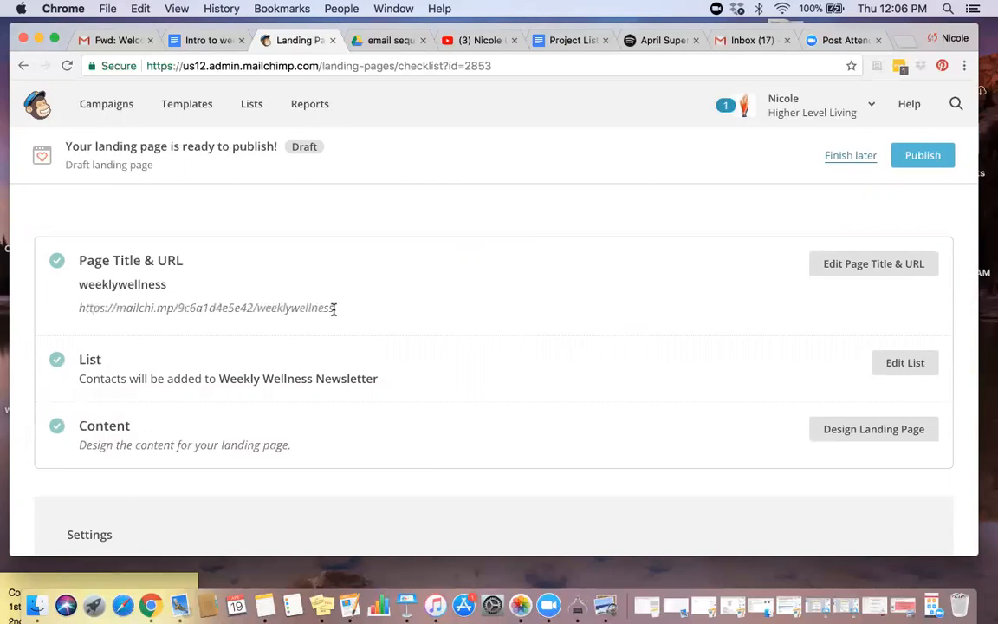
drag(333, 309, 80, 309)
key(super+c)
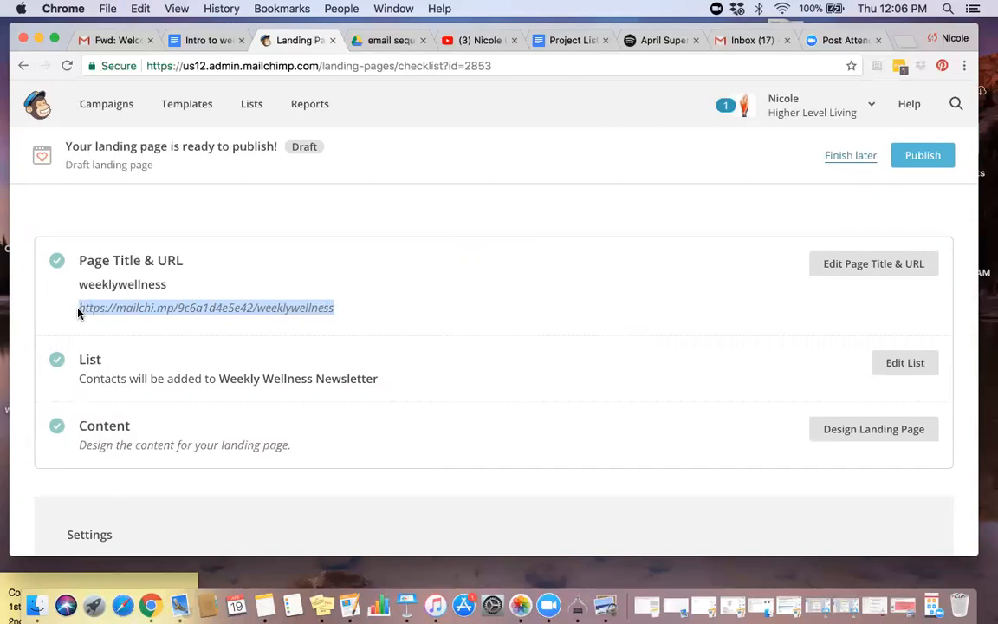
click(901, 40)
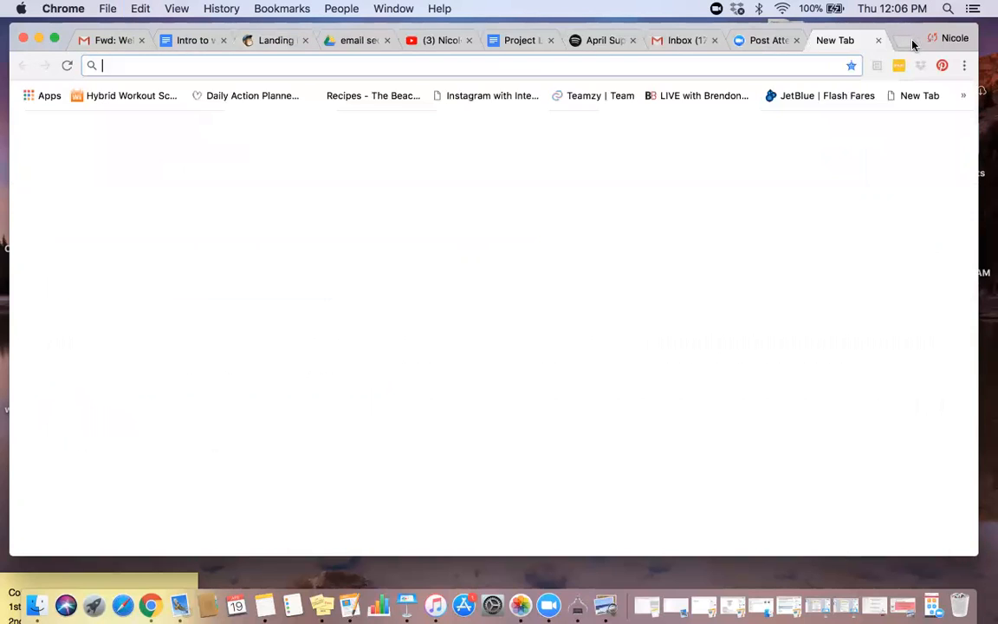
text(link)
key(Return)
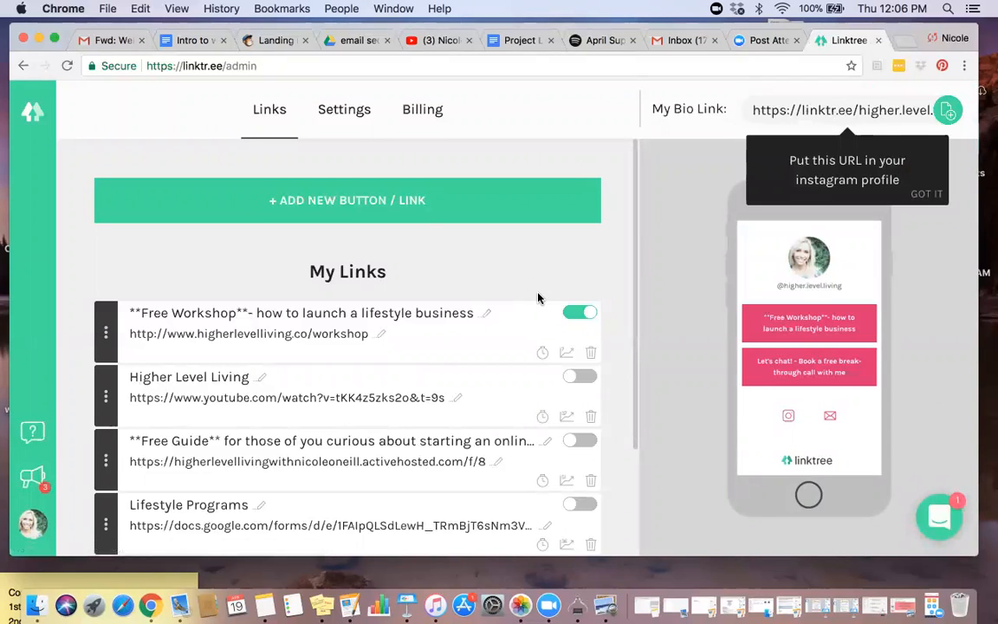
scroll(504, 285, down, 3)
scroll(503, 285, up, 3)
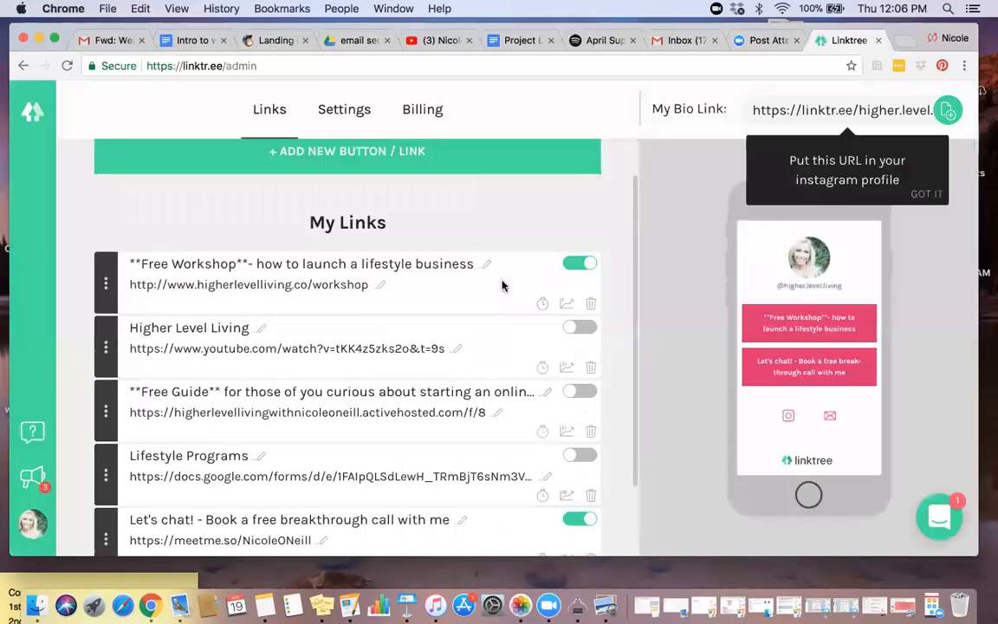
- Add a new Linktree link with the copied landing page URL and the title "Weekly Wellness Newsletter"
click(341, 206)
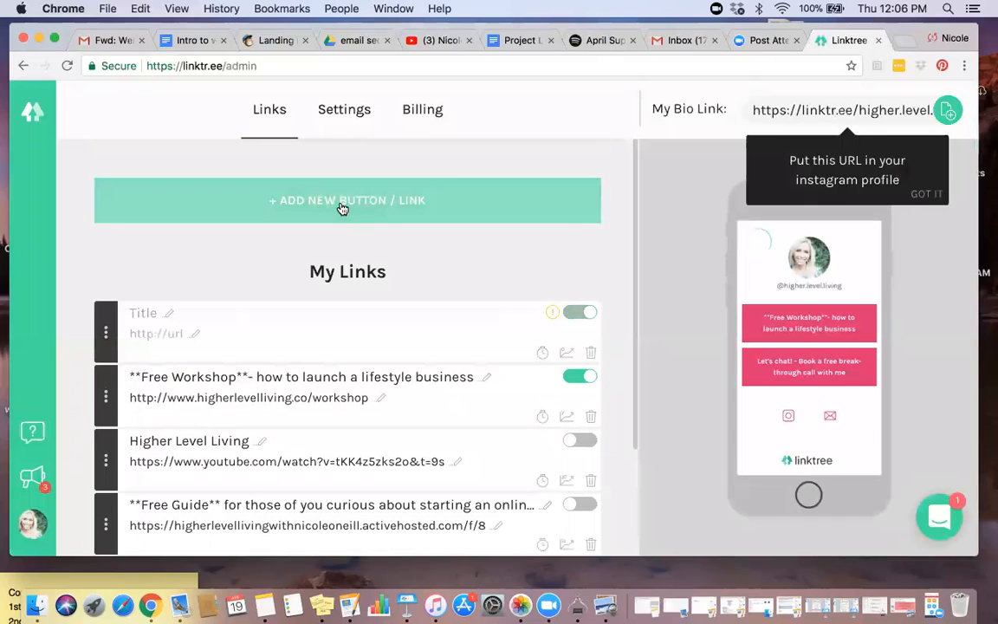
click(162, 334)
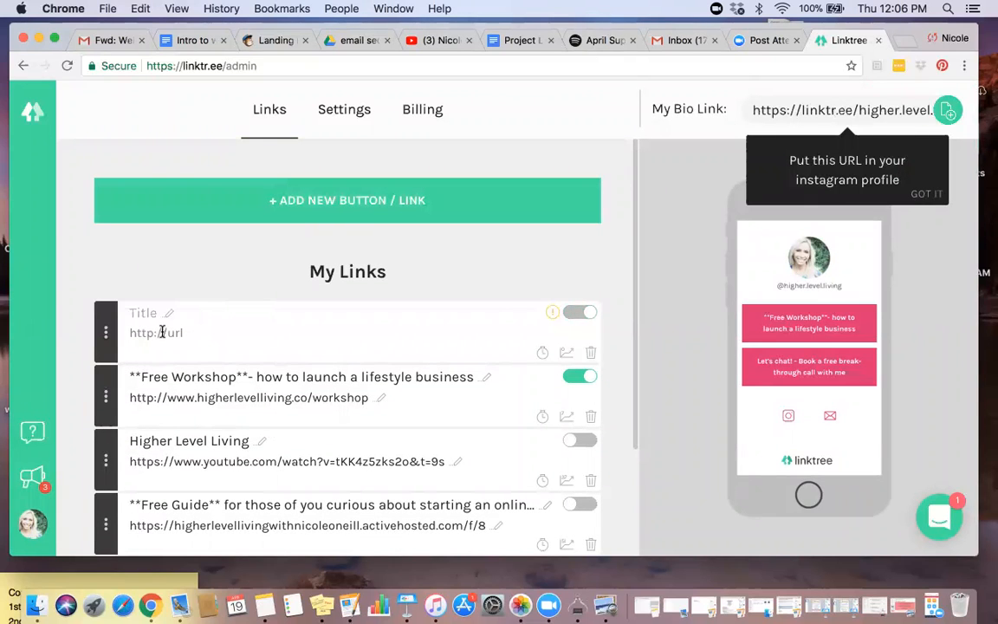
key(super+v)
click(149, 315)
text(Weekl)
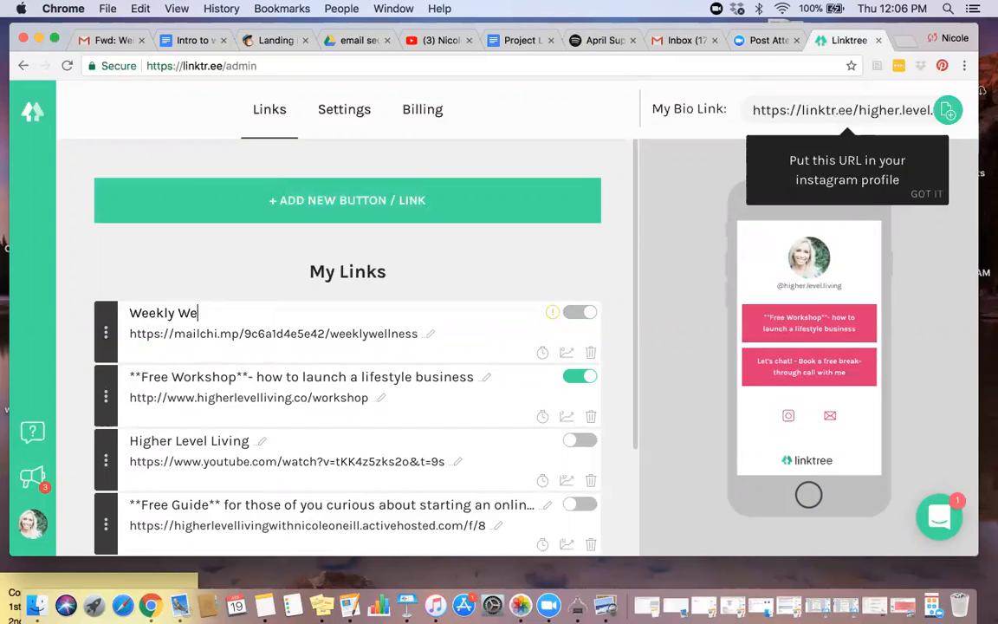
text(y Wellness Newsletter)
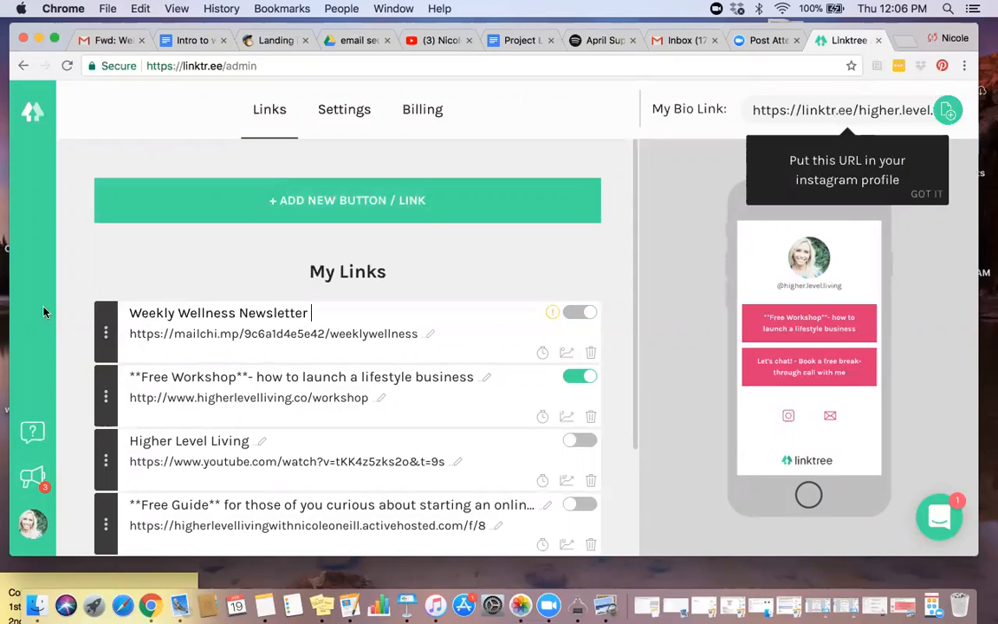
- Change the new link's title to "Sign up for a free dose of Weekly Wellness" and switch the link on
click(128, 315)
text(Sign u)
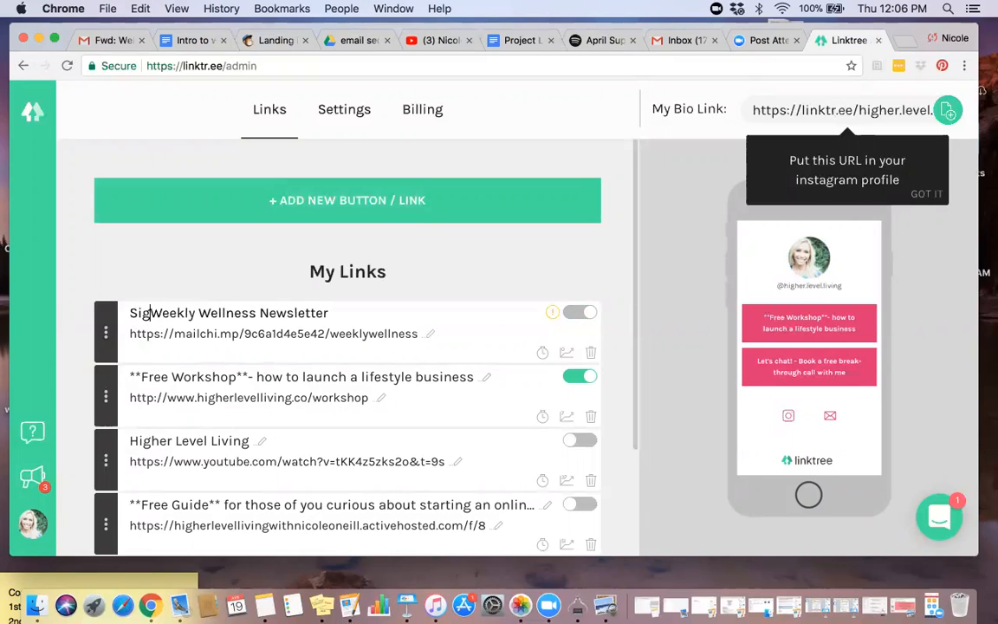
text(p for a f)
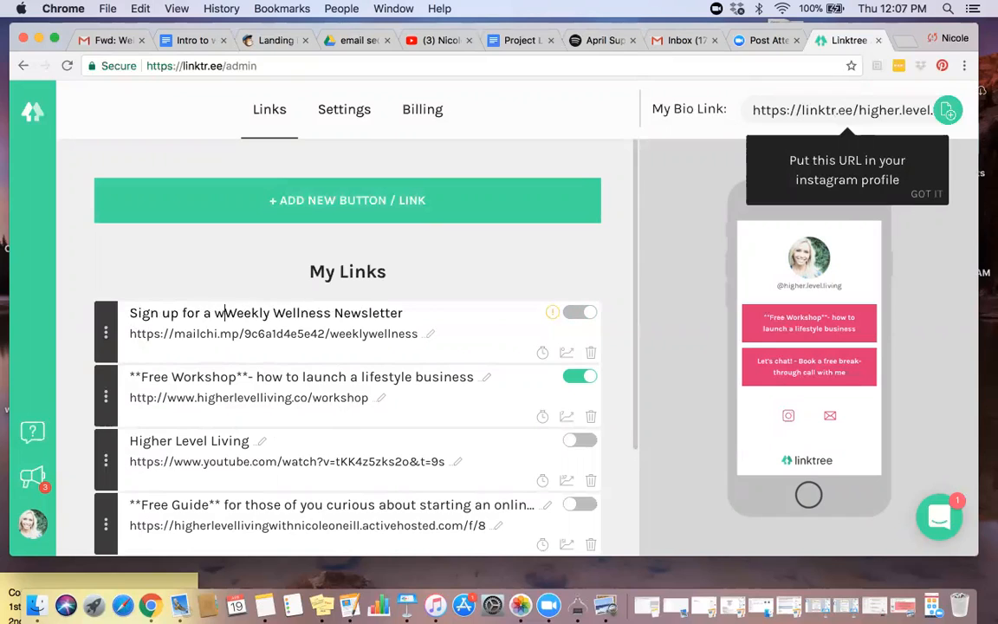
text(ree dose of)
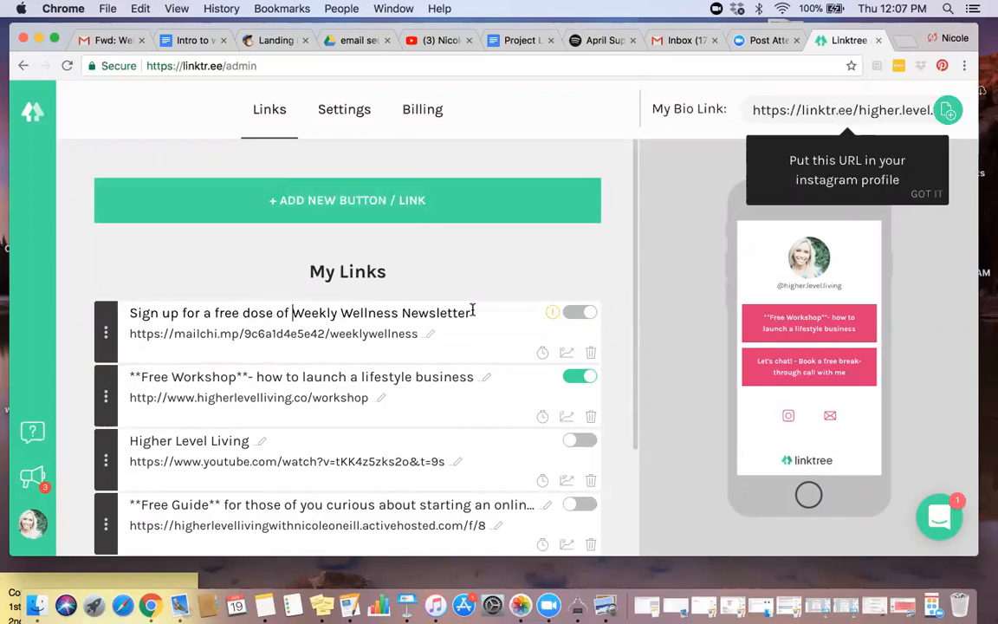
double_click(469, 313)
key(BackSpace)
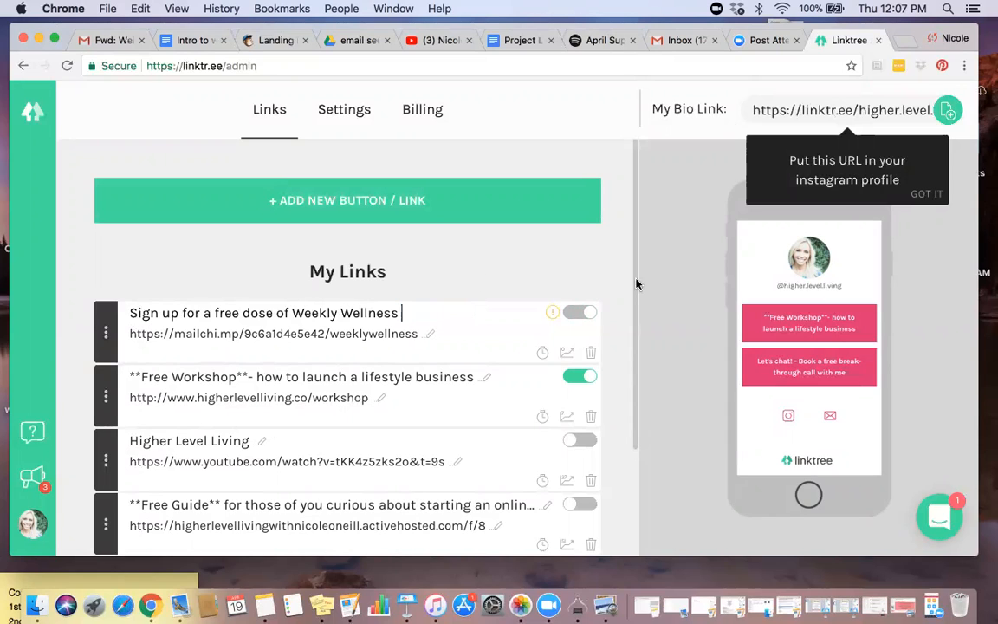
click(572, 313)
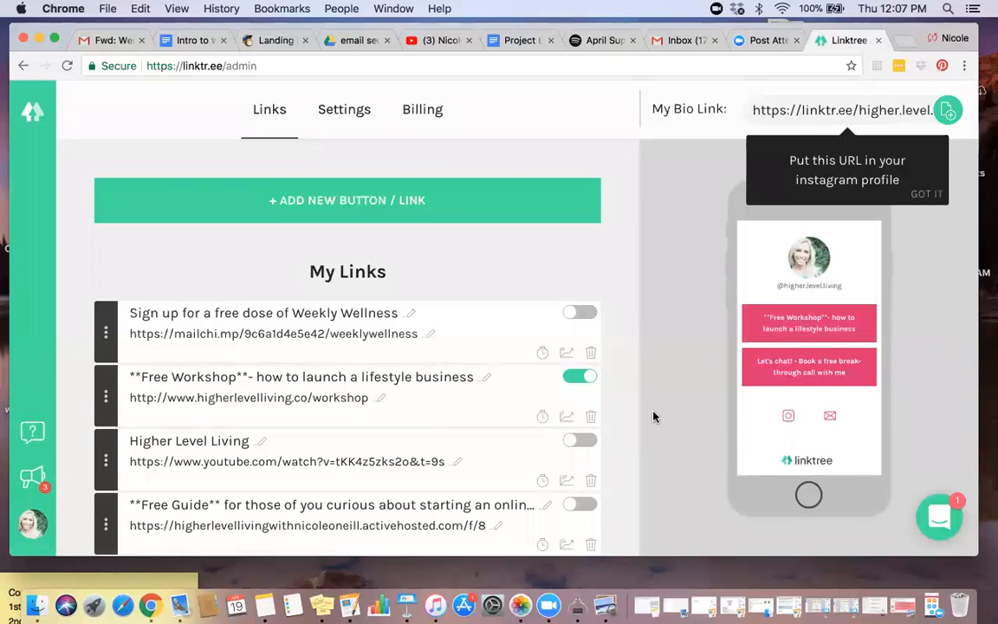
click(590, 313)
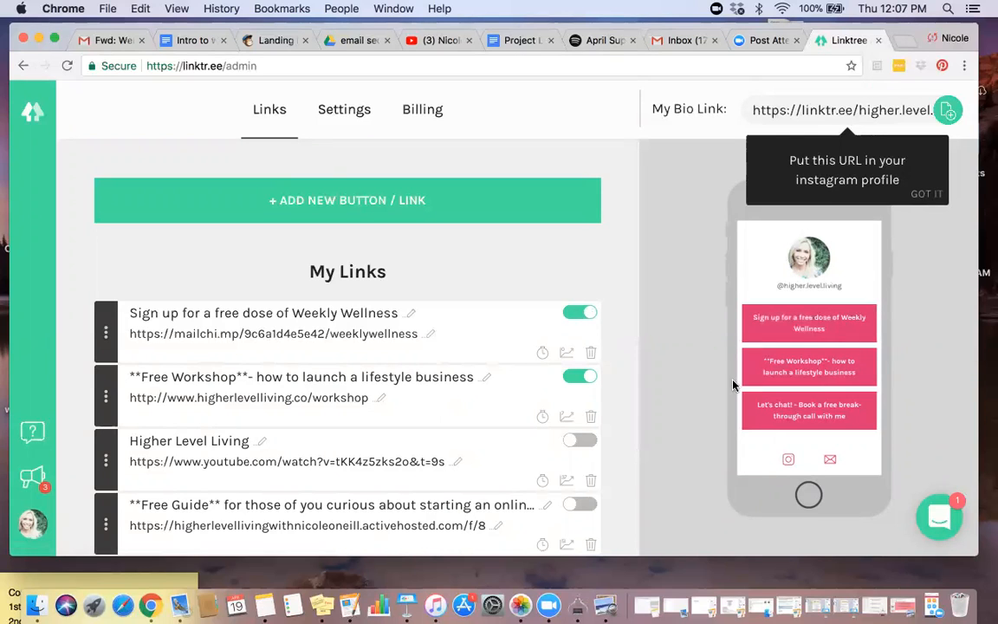
- Open the Instagram profile in a new tab, view the Linktree page from its bio link, and close both pages
click(905, 41)
text(in)
key(Return)
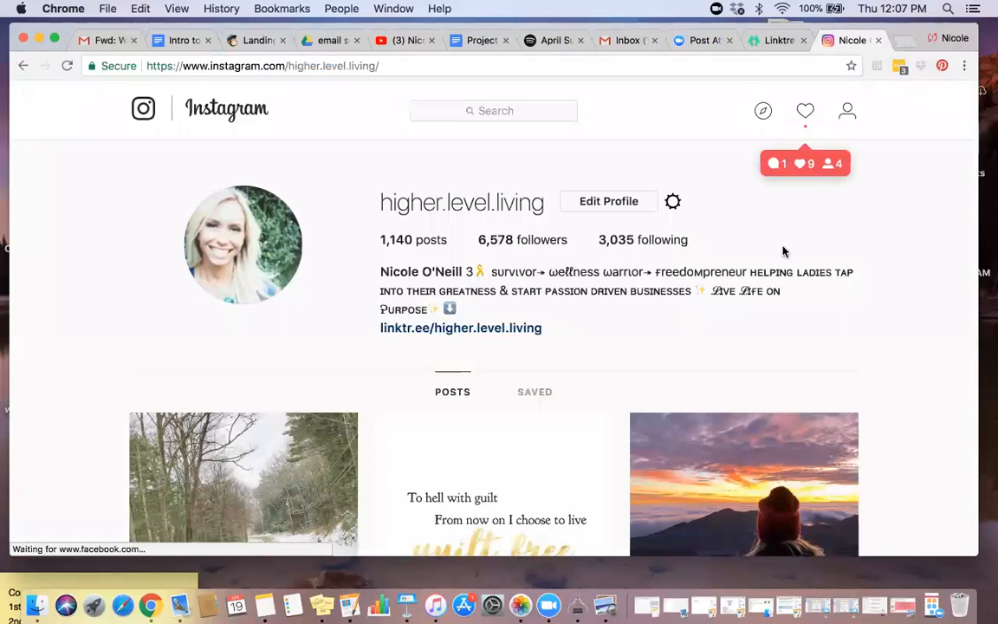
click(526, 329)
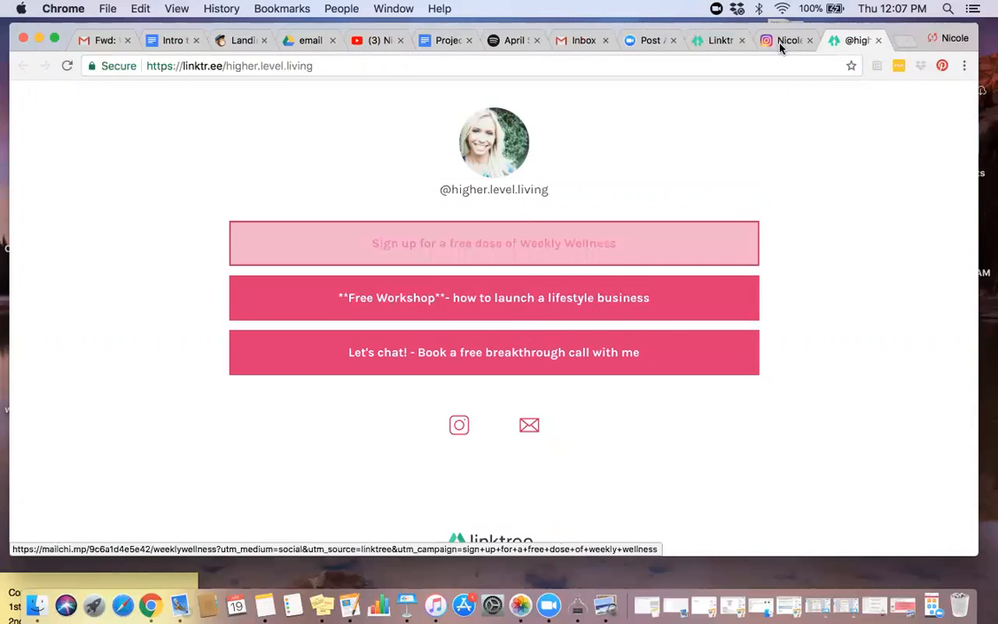
click(878, 40)
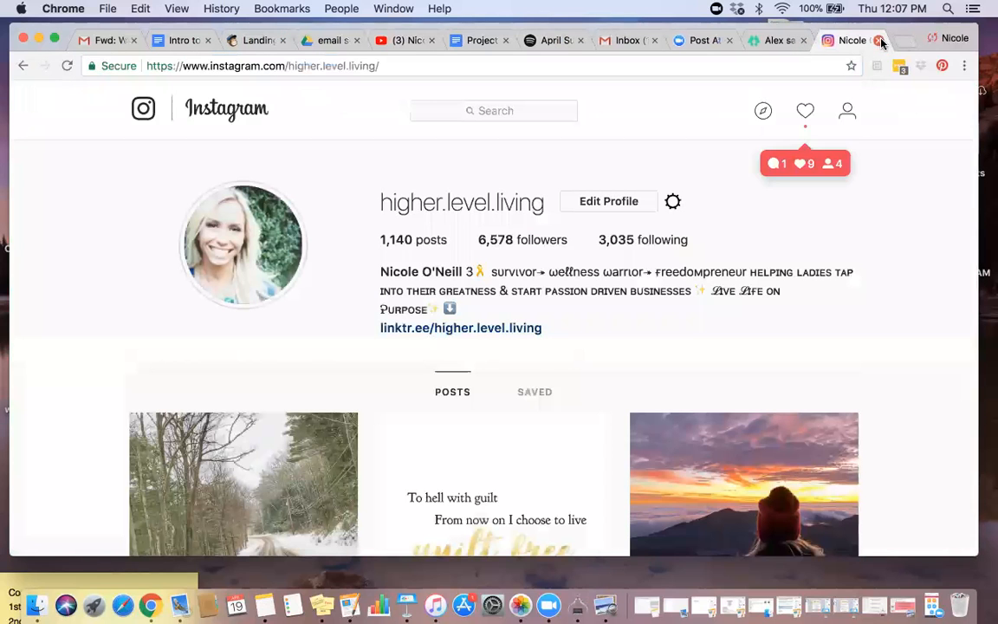
click(880, 41)
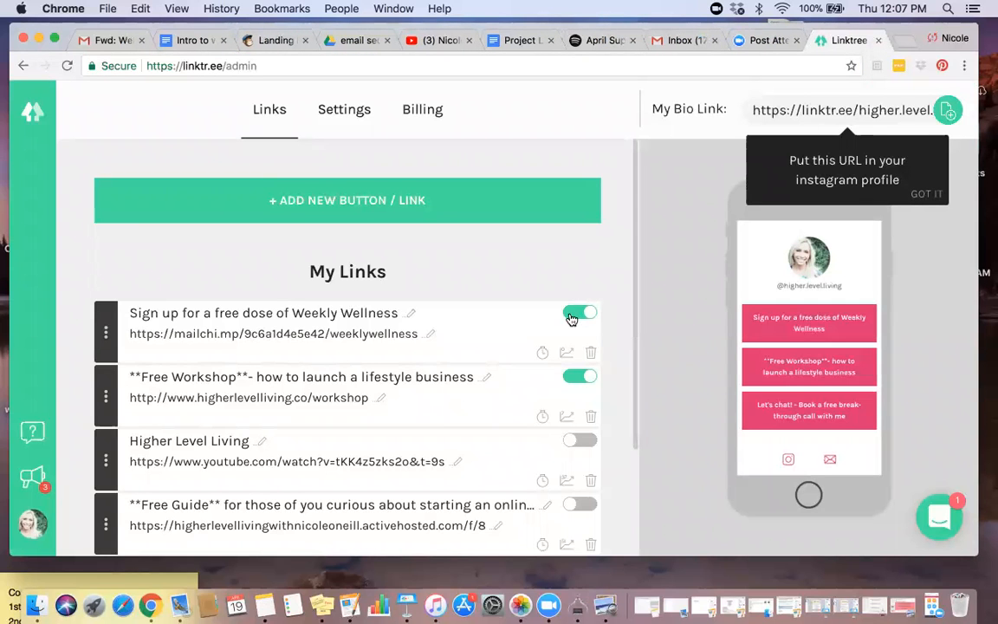
- Delete the "Sign up for a free dose of Weekly Wellness" link from Linktree and close Linktree
click(589, 352)
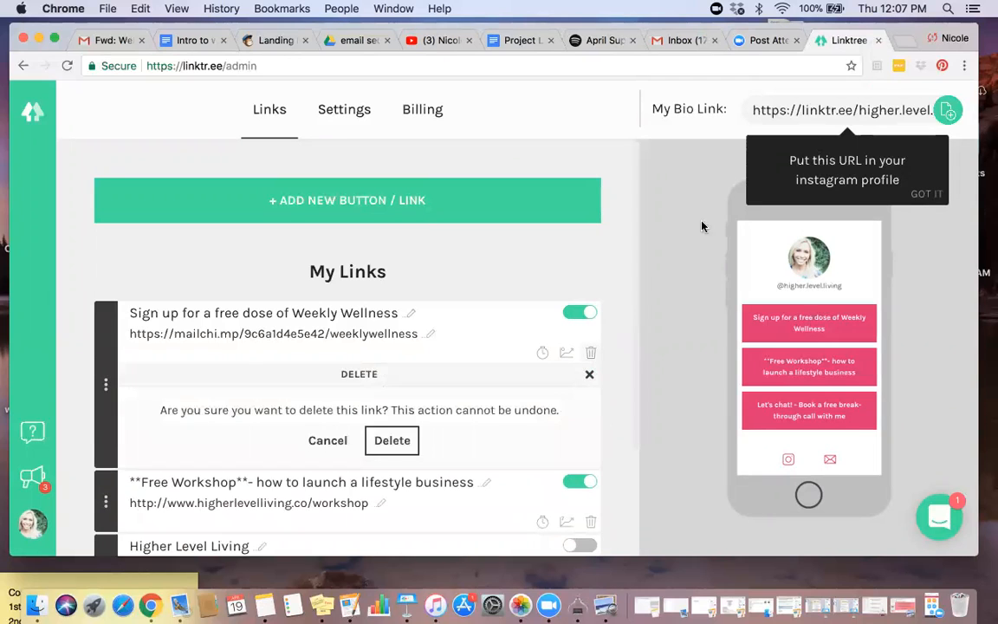
click(391, 440)
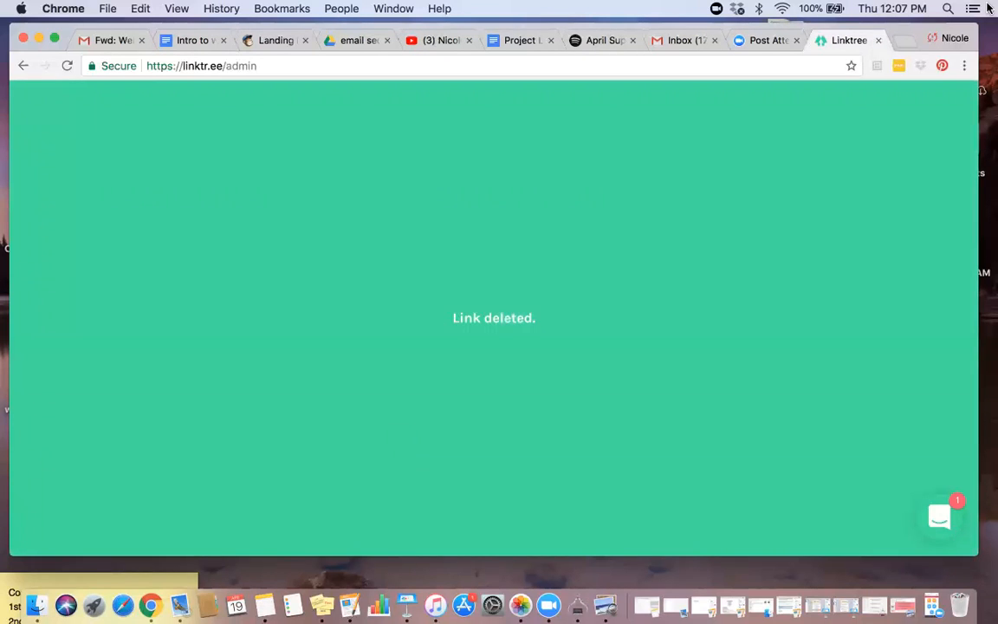
click(879, 41)
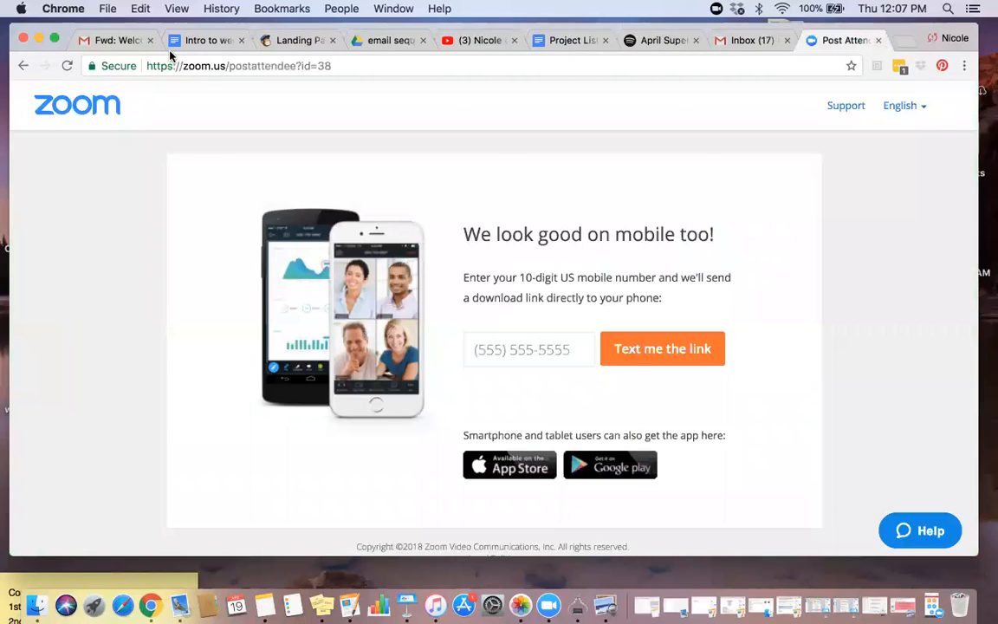
- Return to the MailChimp landing page checklist and publish the Weekly Wellness Newsletter landing page
click(292, 41)
scroll(564, 325, down, 2)
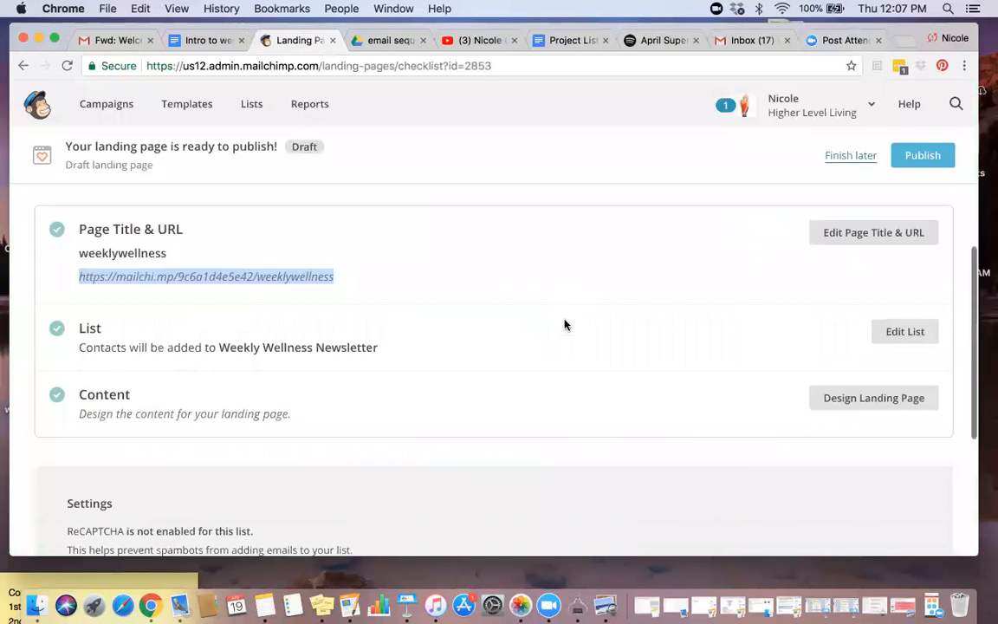
scroll(563, 325, up, 3)
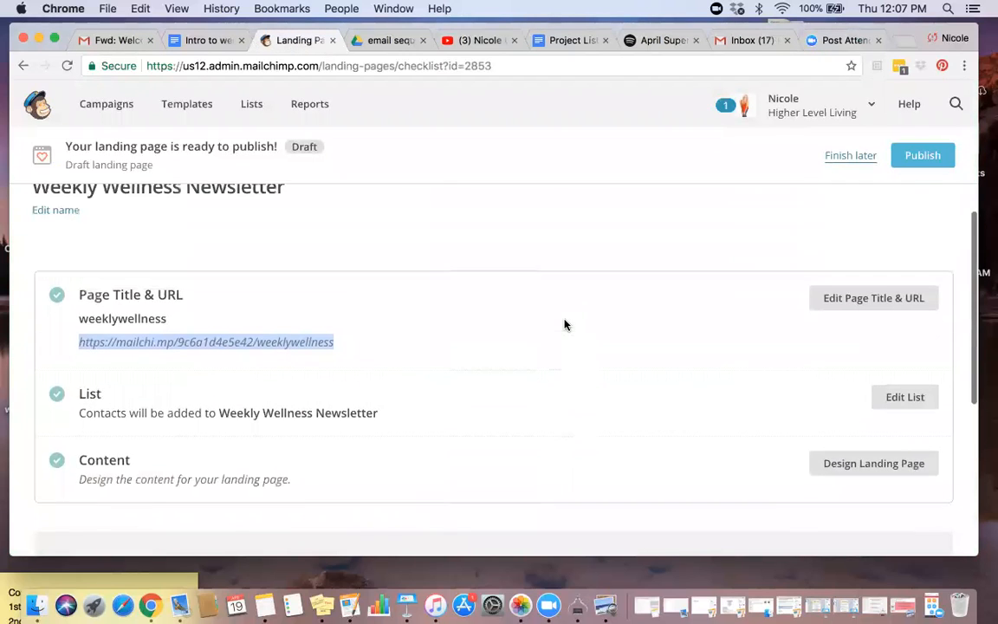
click(923, 156)
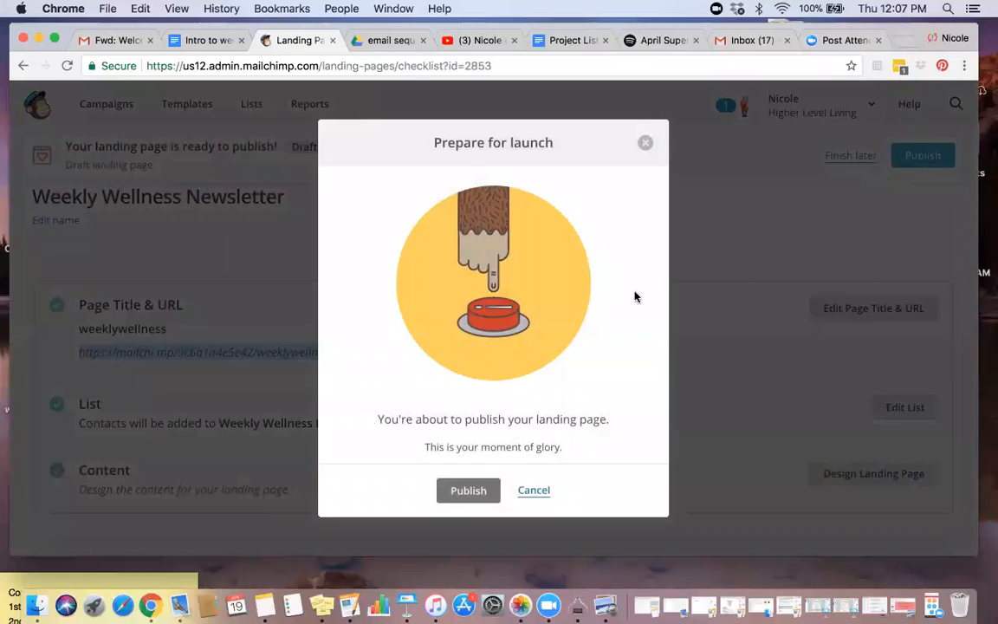
click(478, 490)
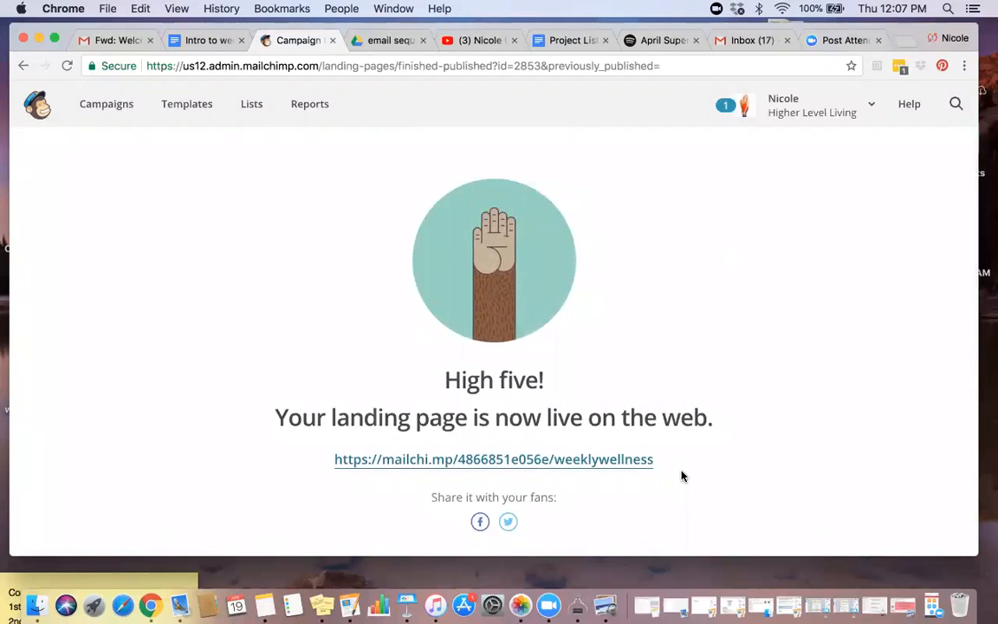
- Look through the suggested next actions for greeting new subscribers and getting more visits to the landing page
scroll(681, 476, down, 1)
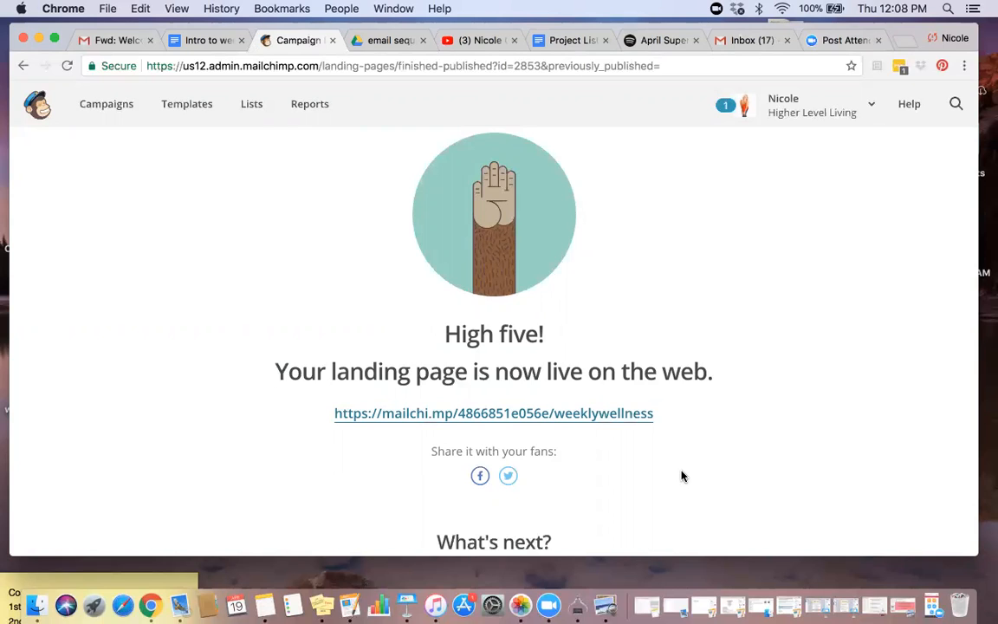
scroll(681, 476, down, 2)
scroll(682, 473, down, 8)
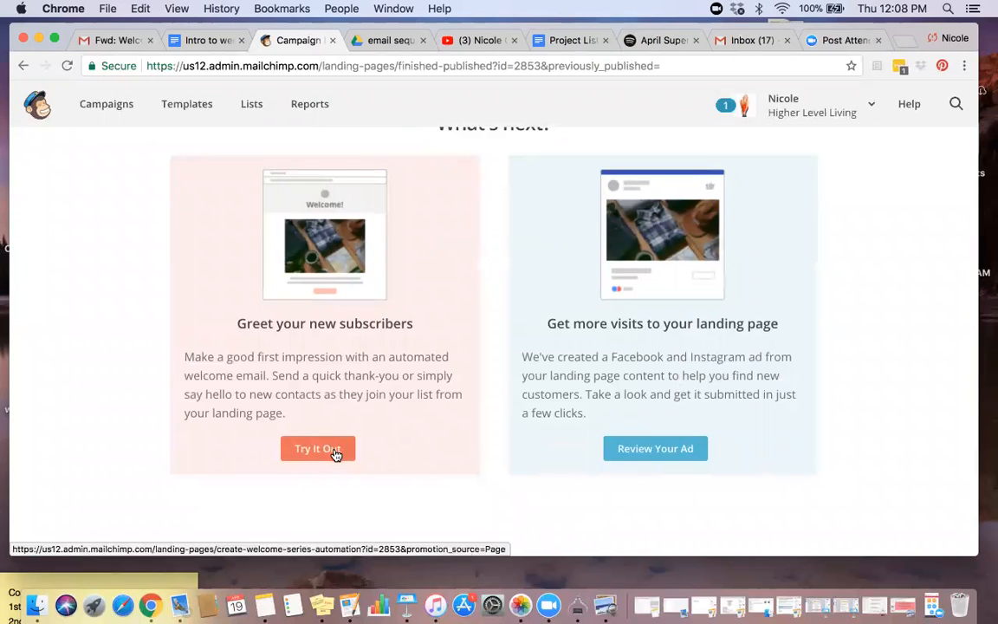
- Create the automated welcome email for new subscribers, review its default content, and save it without edits to reach the workflow
click(334, 456)
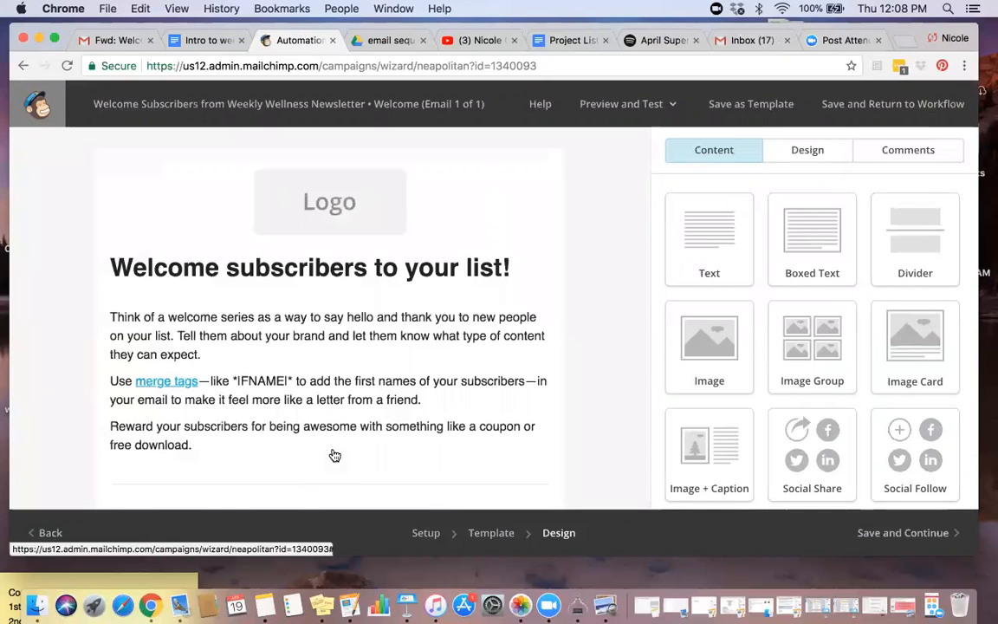
scroll(334, 454, down, 10)
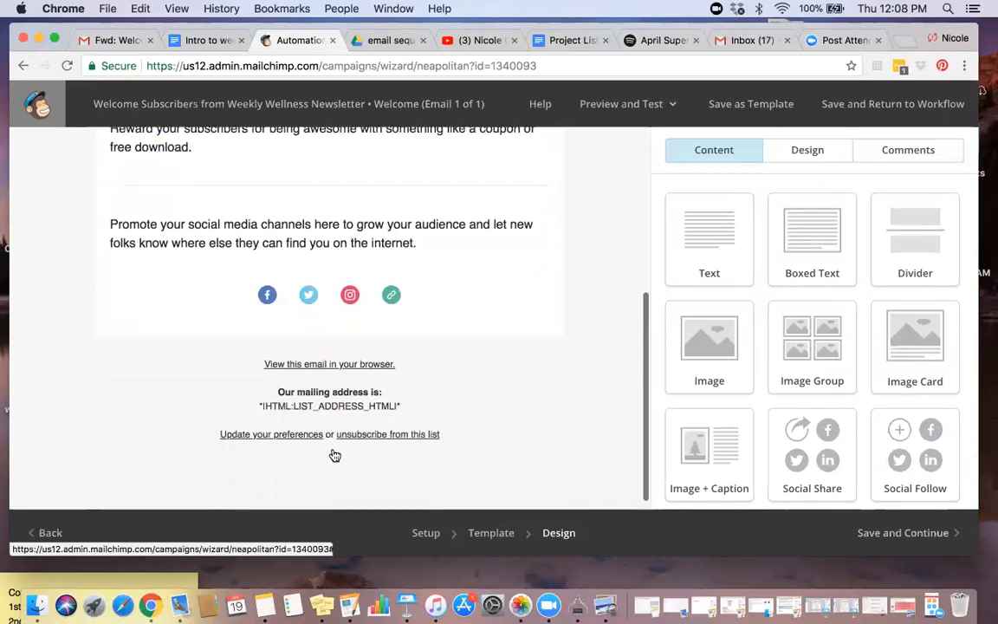
scroll(334, 455, up, 5)
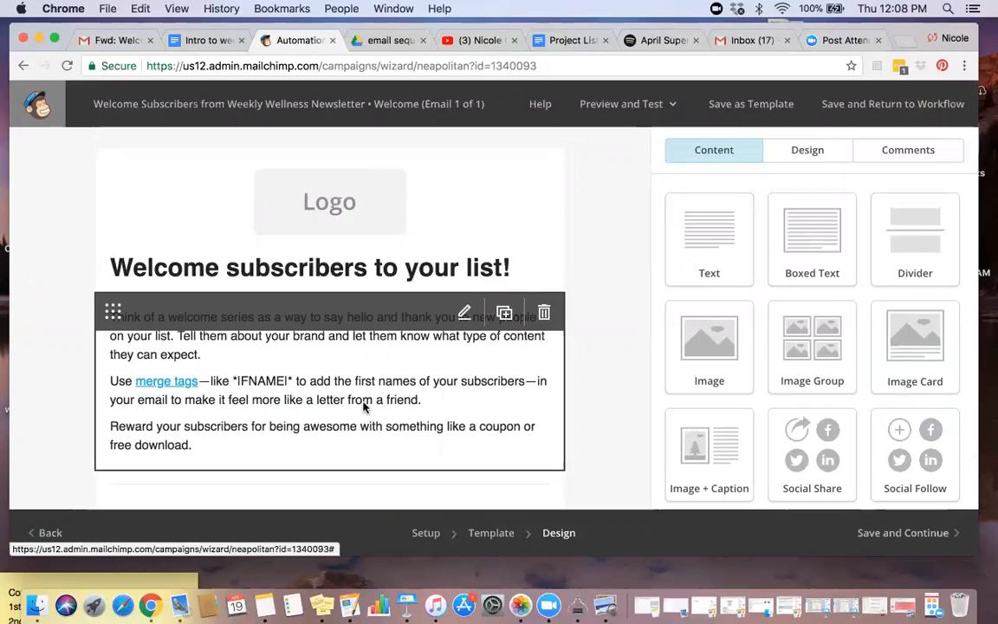
scroll(550, 403, down, 3)
scroll(549, 403, down, 5)
scroll(549, 403, up, 8)
click(939, 537)
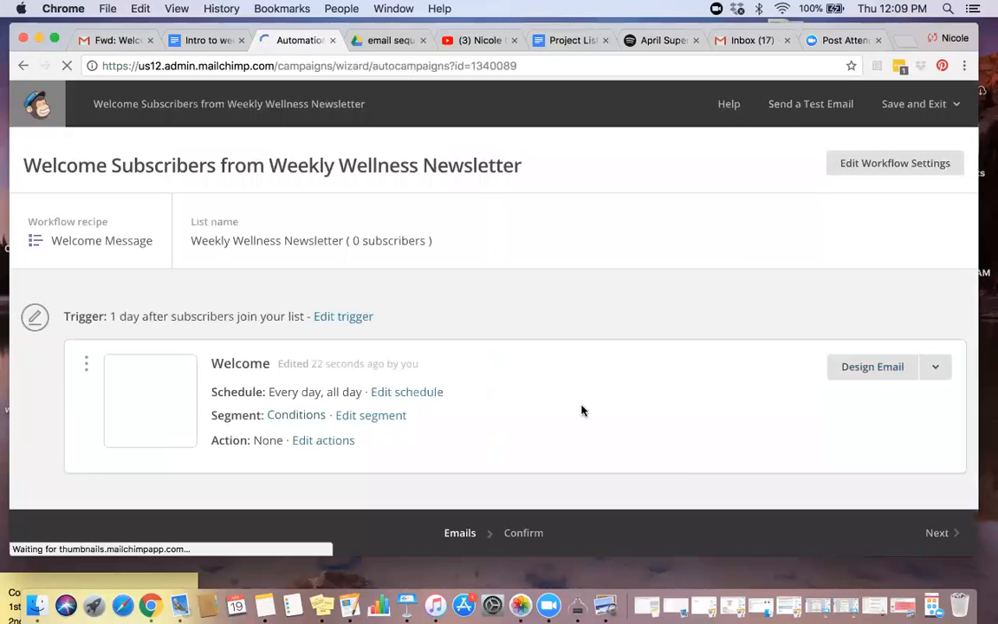
- Restrict the Welcome email's sending schedule to Thursday only and save the schedule
scroll(582, 410, down, 2)
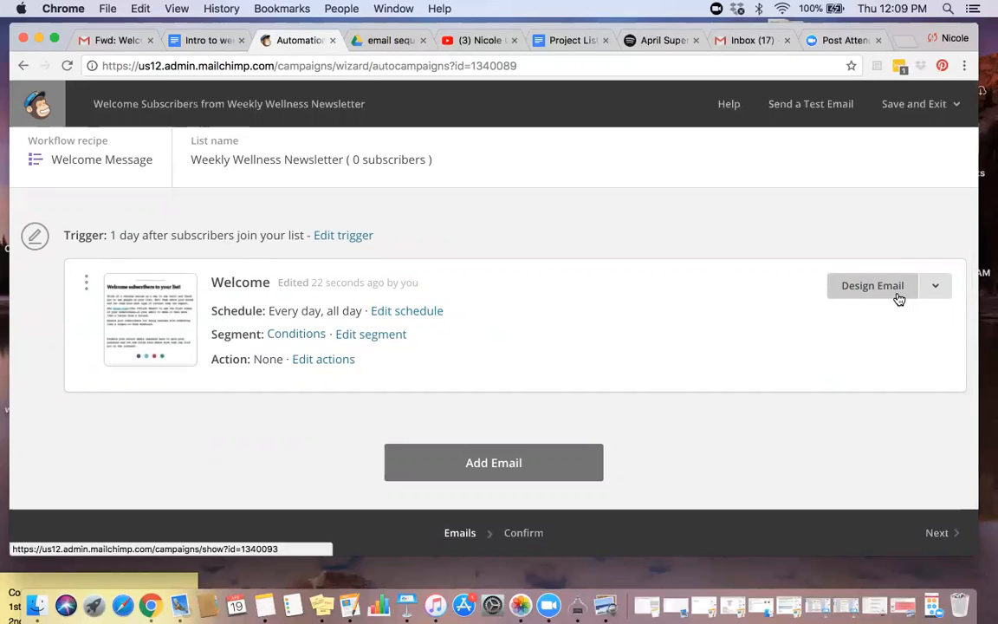
click(420, 315)
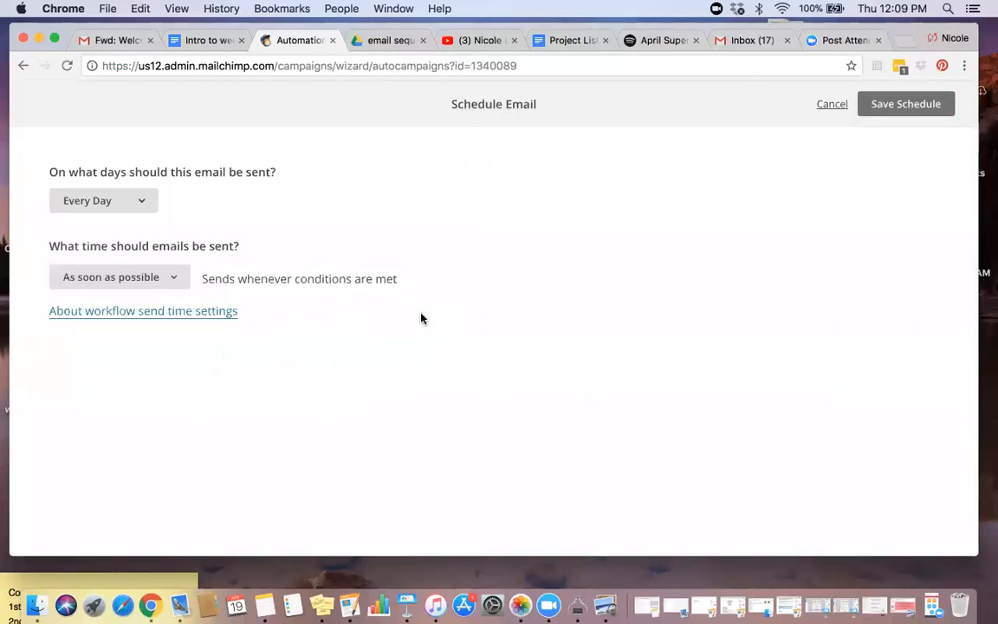
click(145, 200)
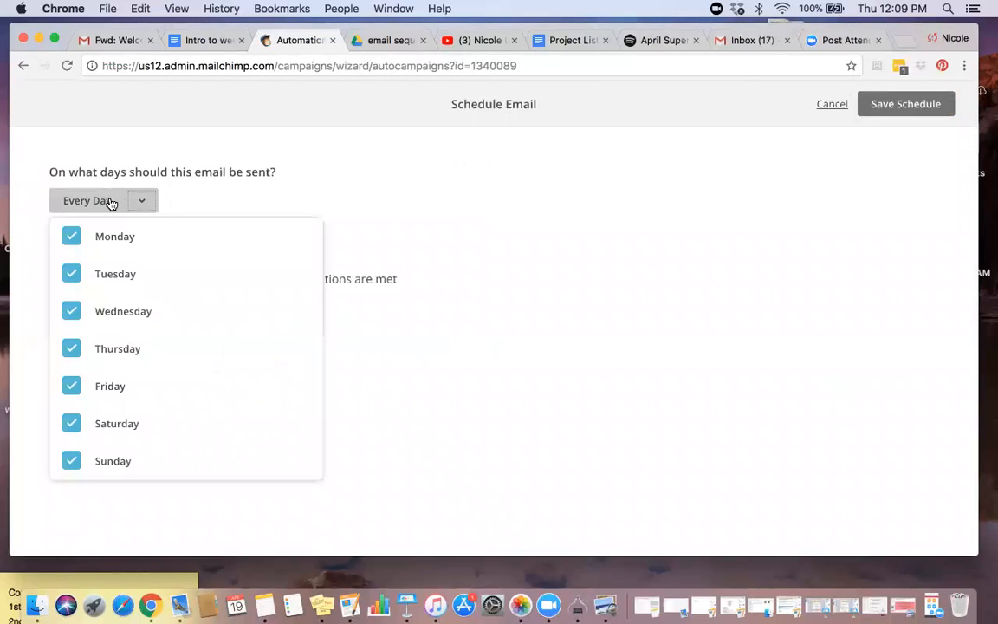
click(72, 238)
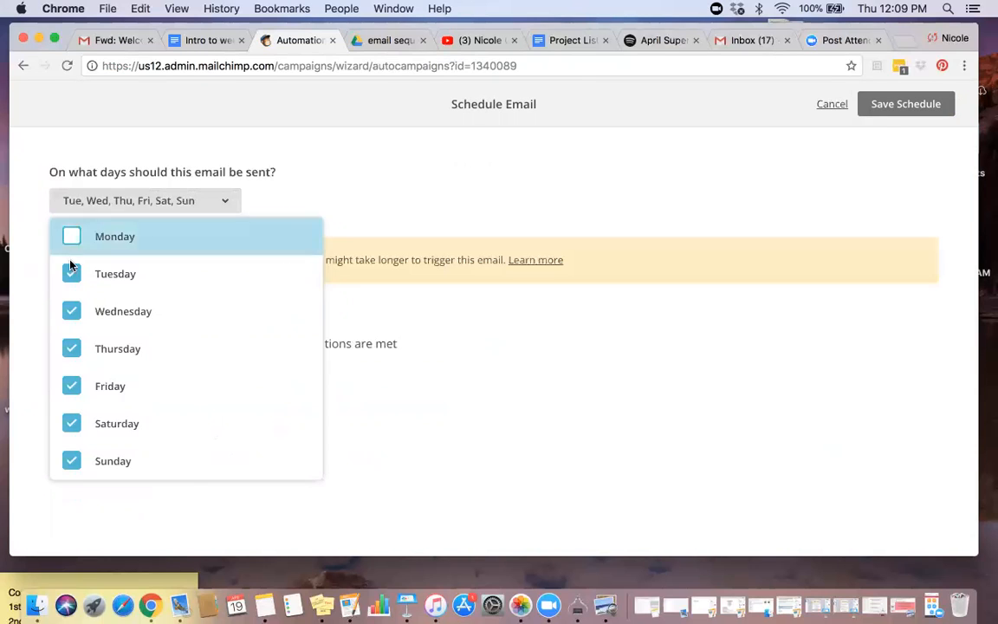
click(71, 273)
click(71, 311)
click(72, 388)
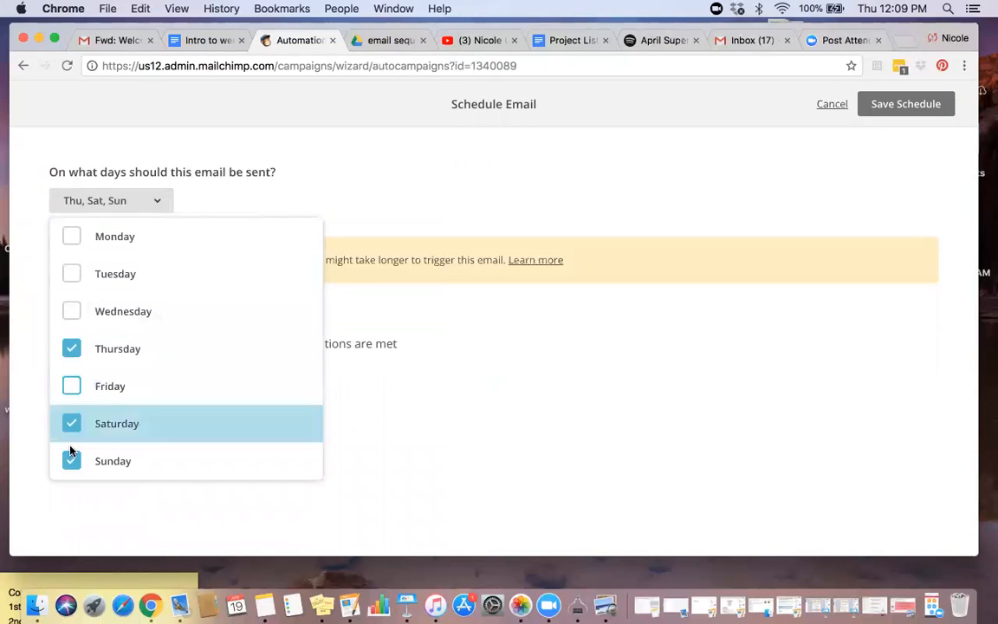
click(71, 425)
click(71, 461)
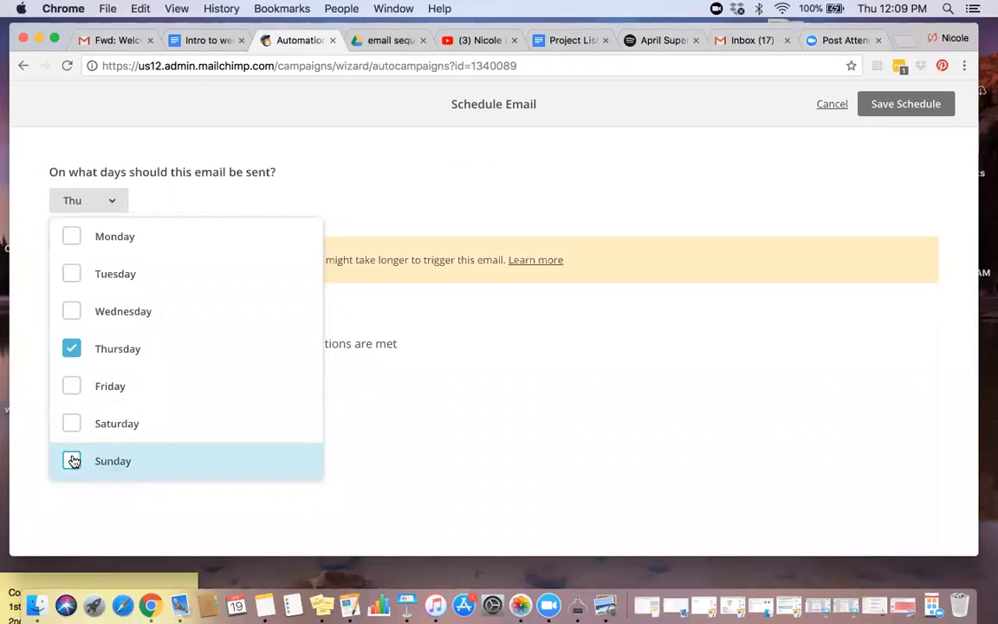
click(705, 431)
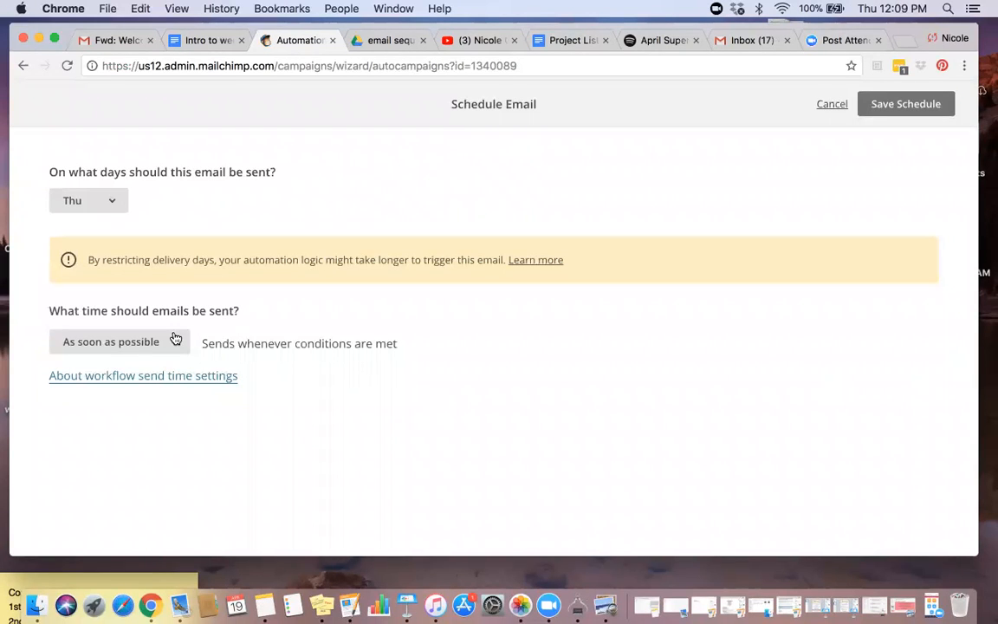
click(928, 103)
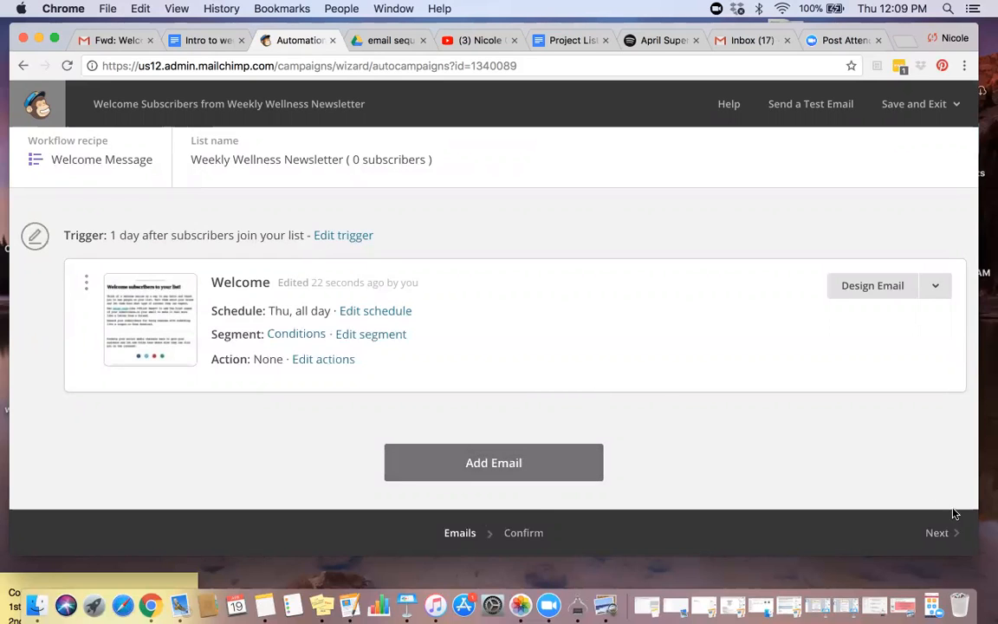
- Review the welcome workflow's confirmation checklist and exit to the dashboard without starting the automation
click(946, 535)
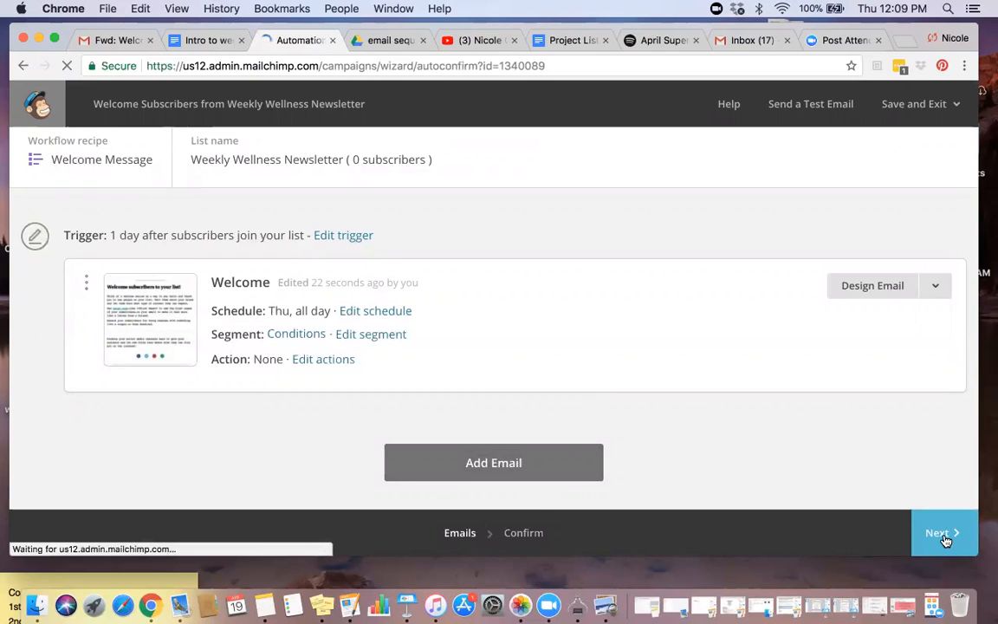
scroll(646, 433, down, 3)
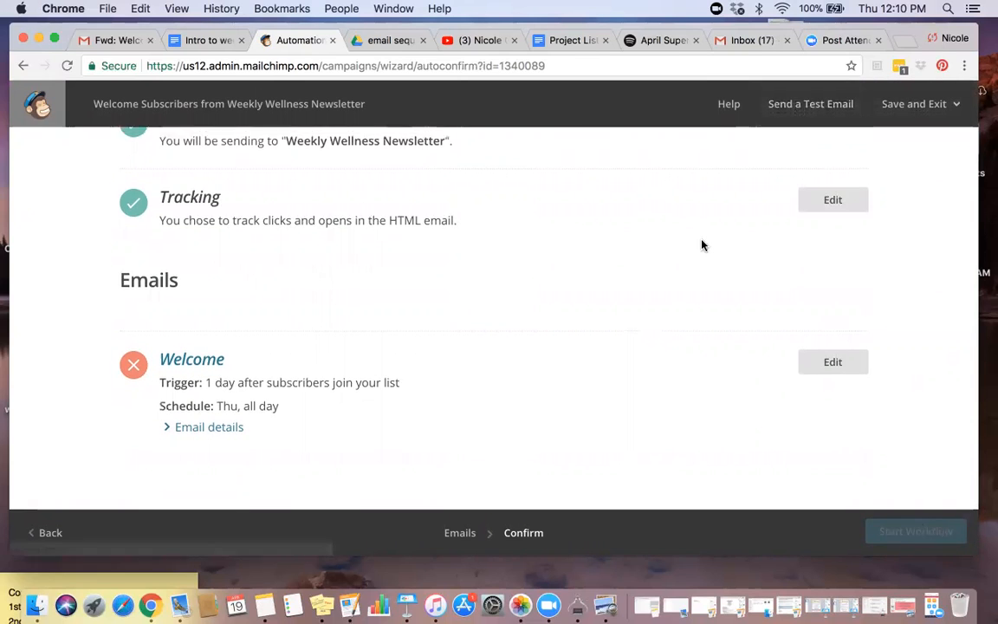
scroll(702, 243, up, 3)
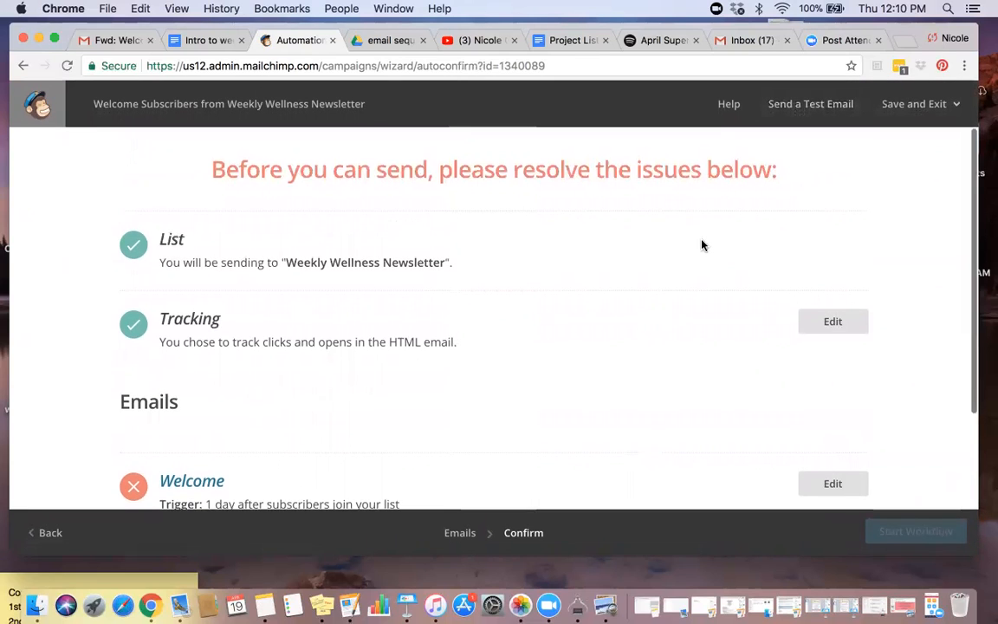
click(41, 111)
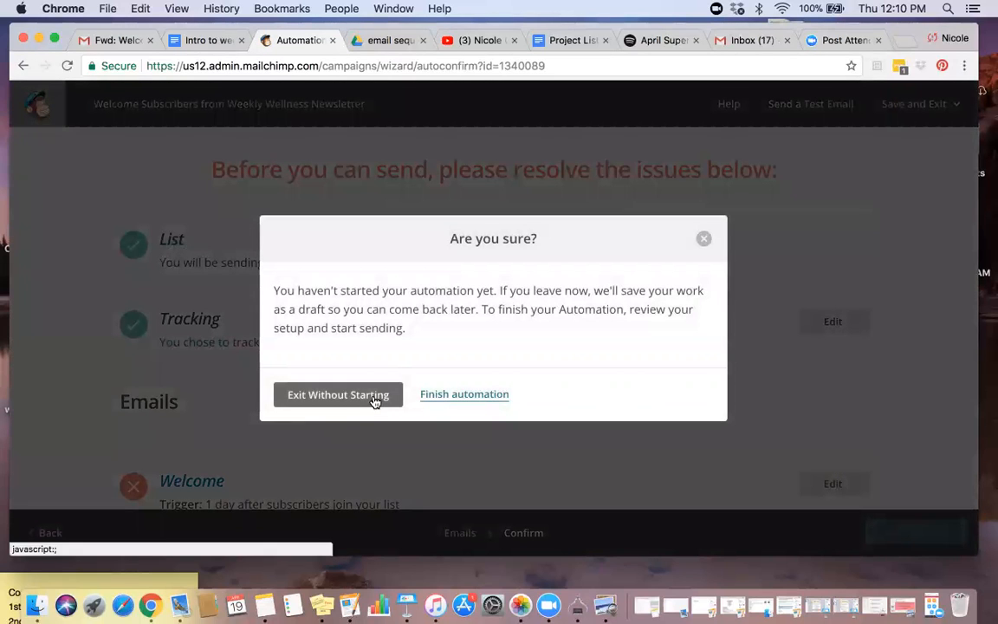
click(374, 401)
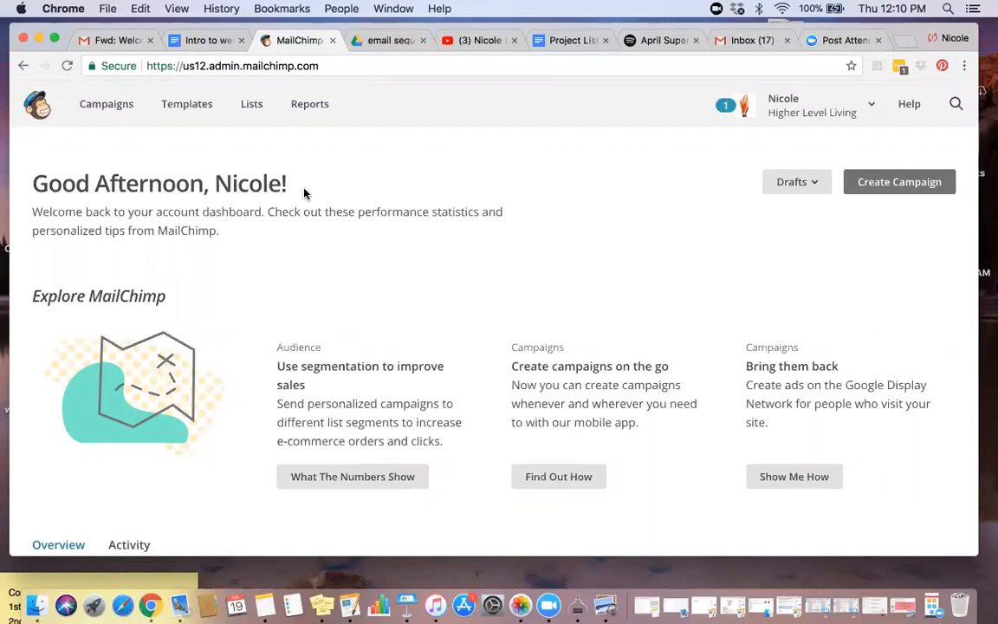
- Create a regular email campaign named "Weekly dose of wellness"
click(103, 107)
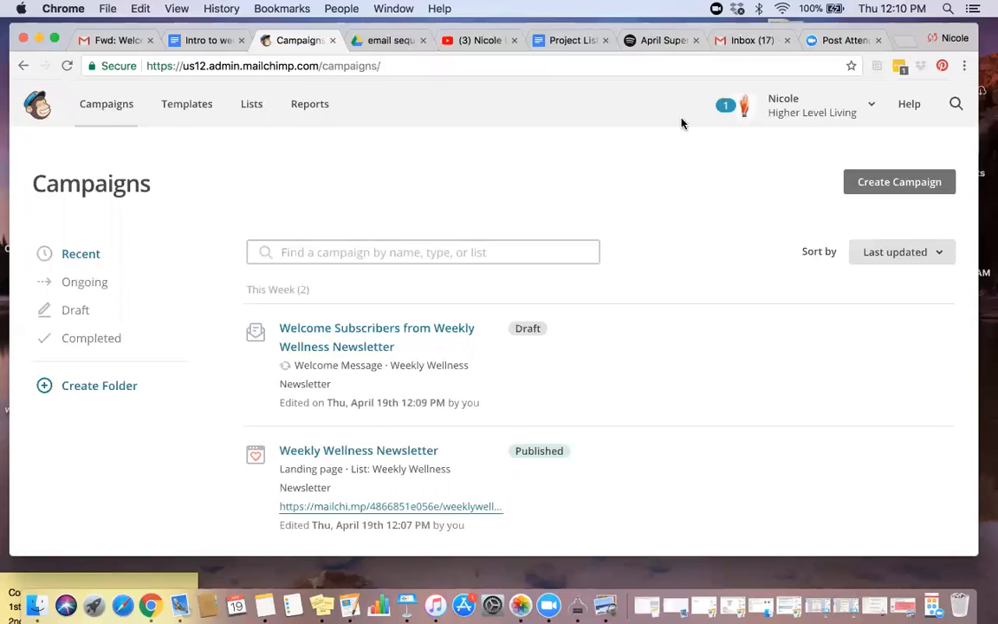
click(897, 194)
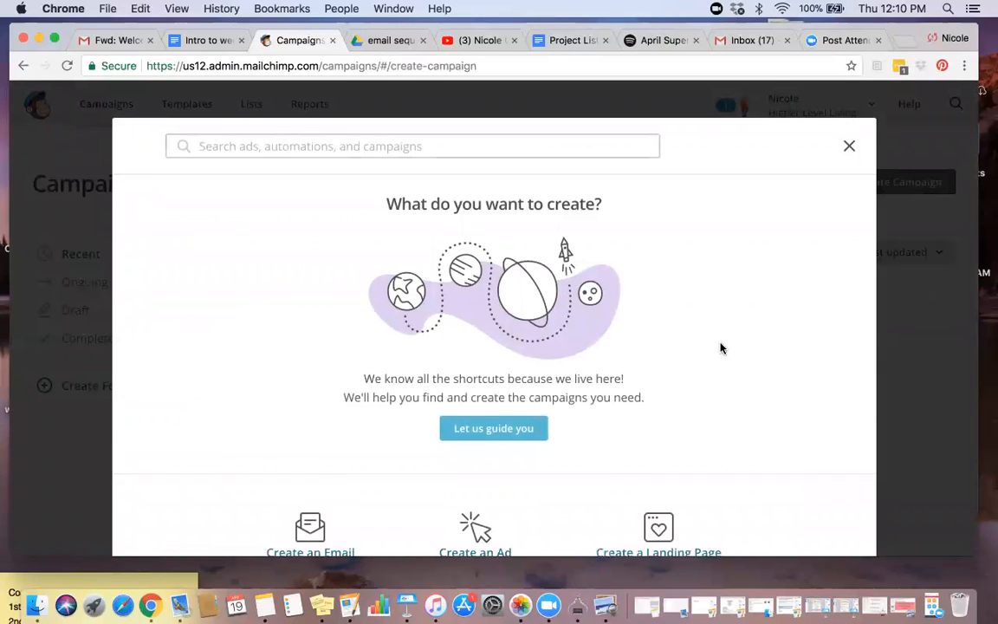
scroll(719, 347, down, 2)
click(301, 506)
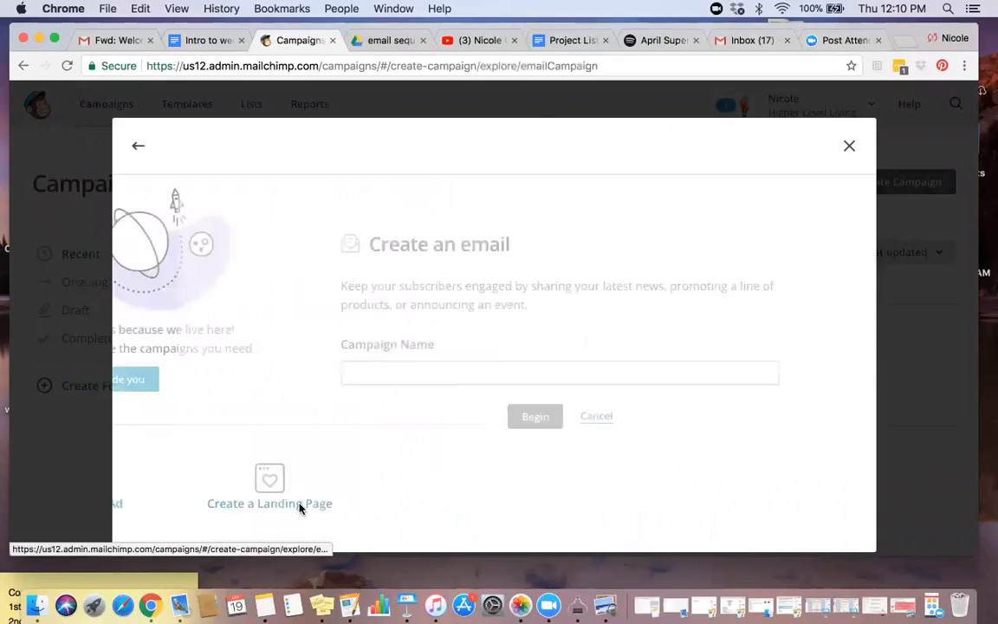
click(392, 424)
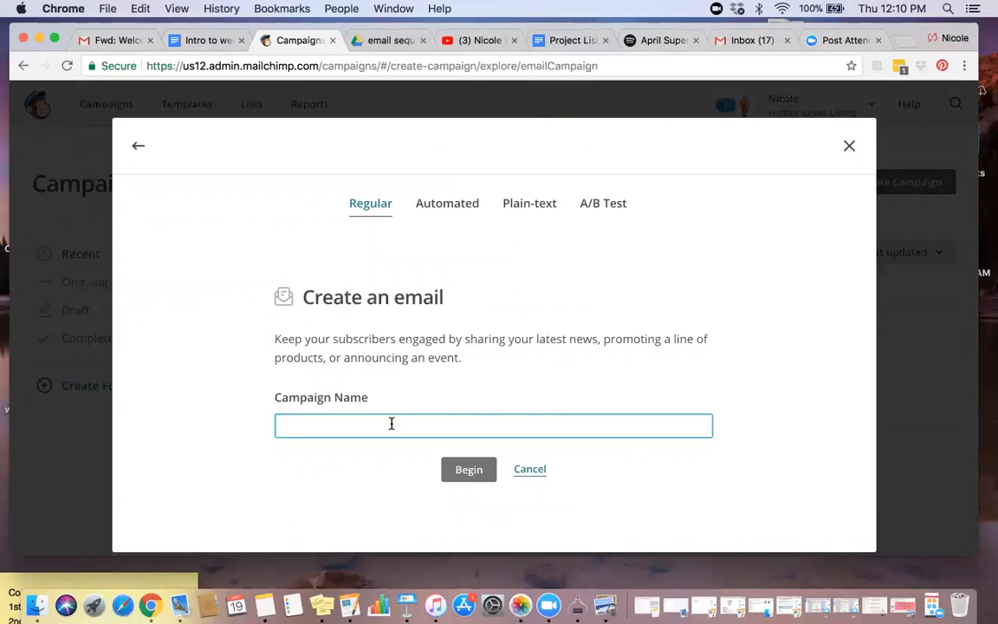
text(We)
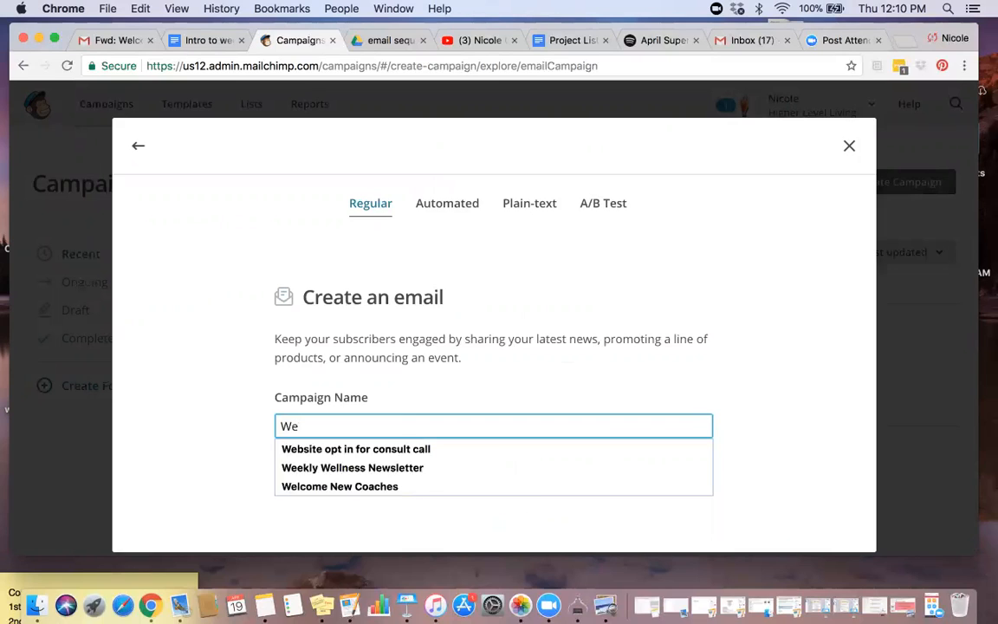
text(ekly dose of wellness)
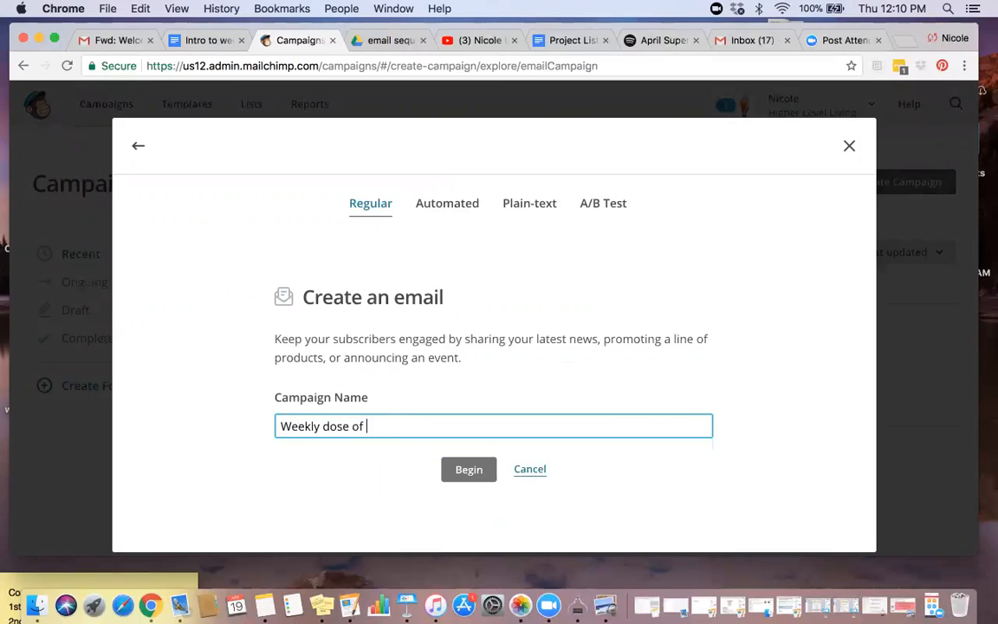
click(470, 470)
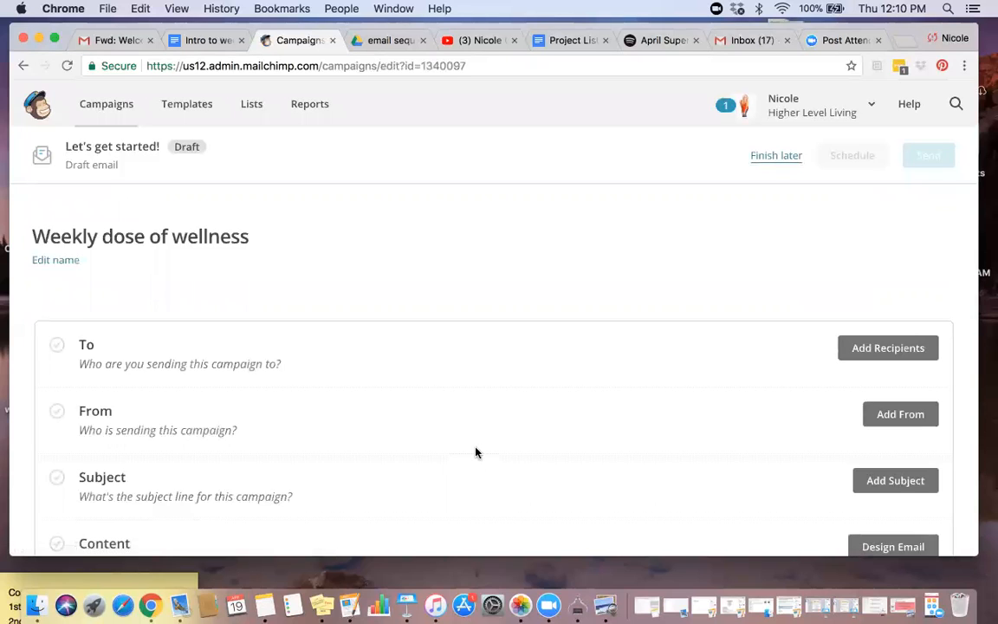
- Set the campaign's recipients to all subscribers of the Weekly Wellness Newsletter list, with the "To" field personalized by *|FNAME|*, and save
scroll(474, 451, down, 2)
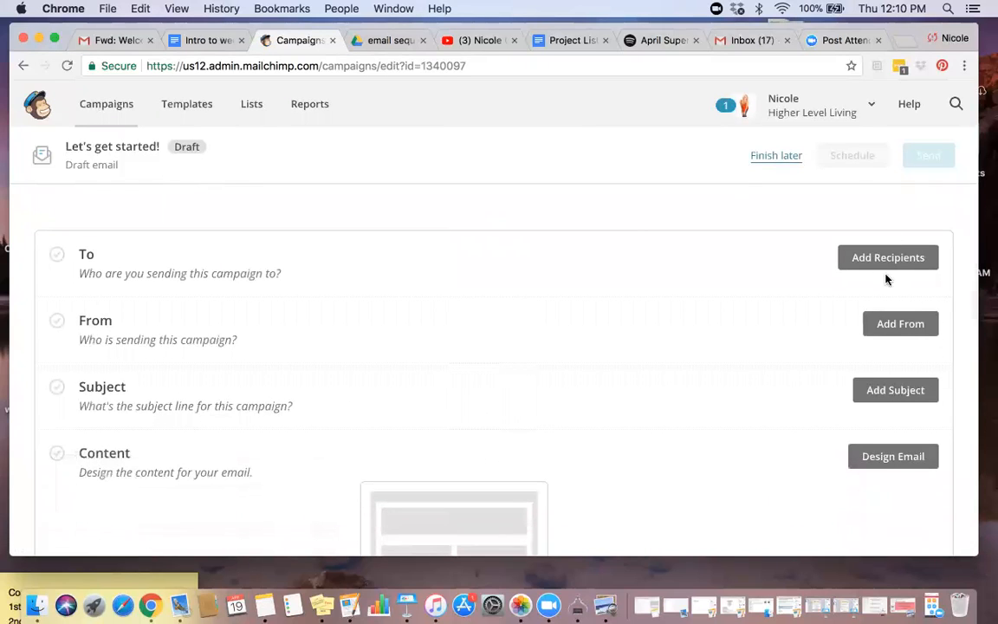
click(877, 261)
click(386, 339)
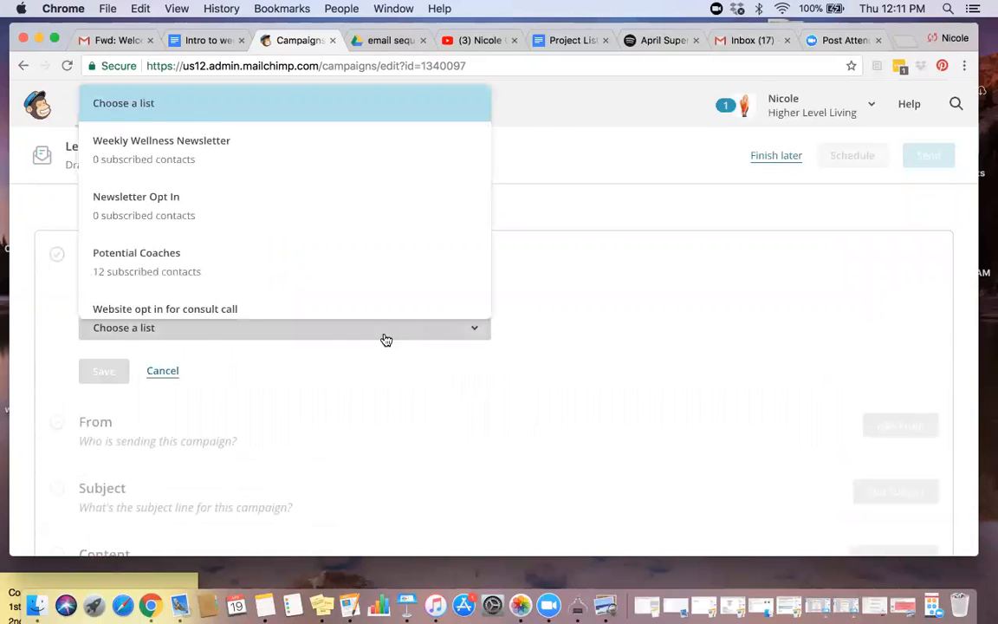
click(282, 150)
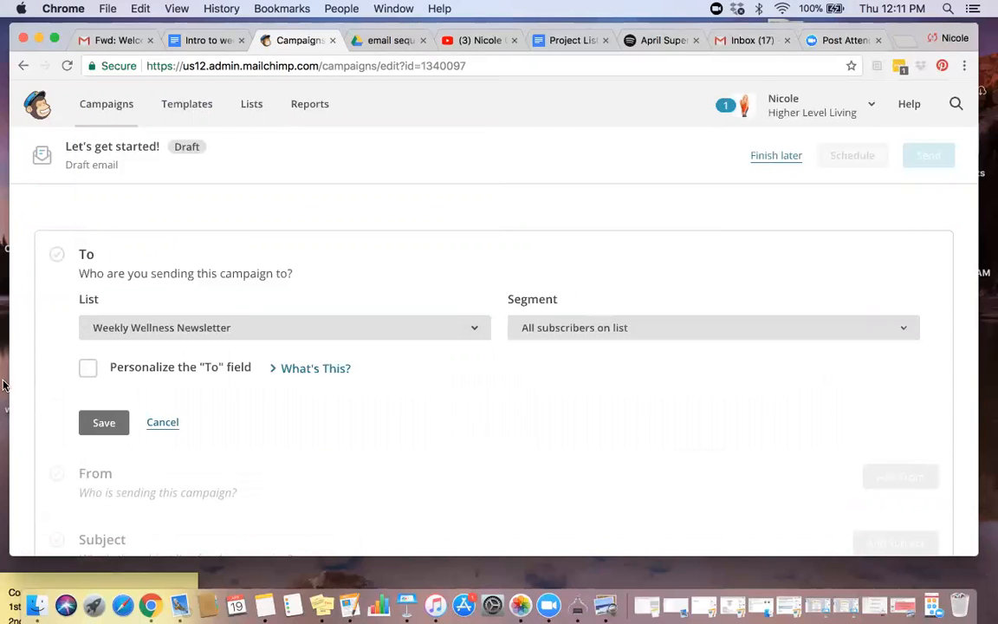
click(90, 377)
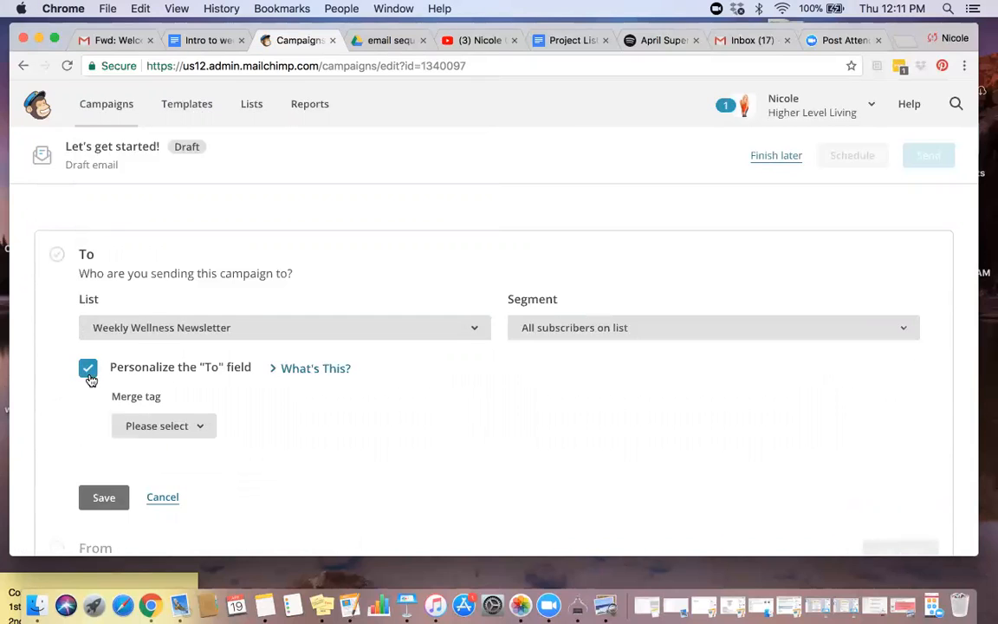
click(203, 430)
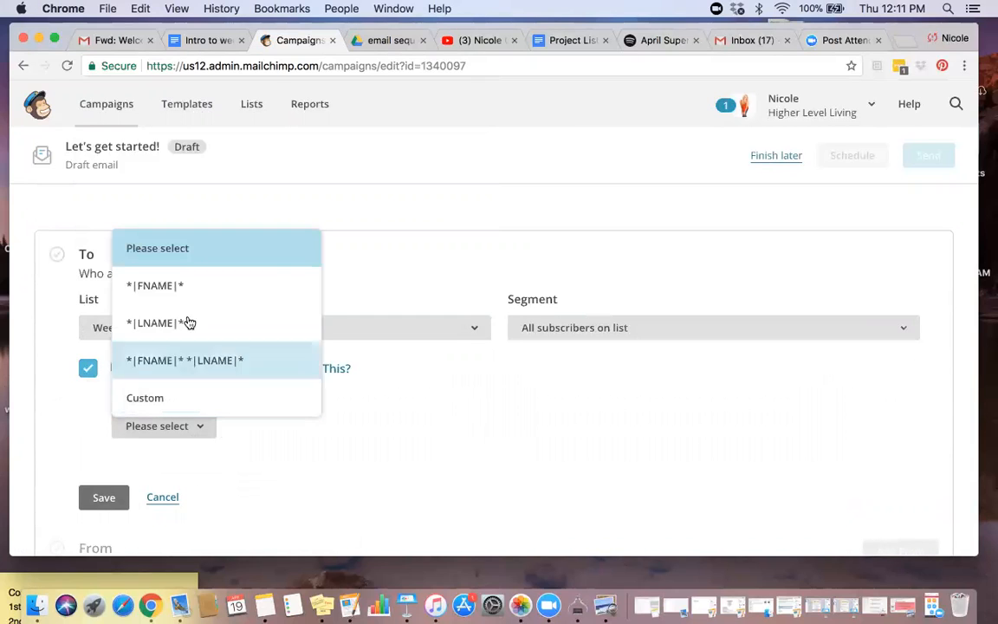
click(166, 285)
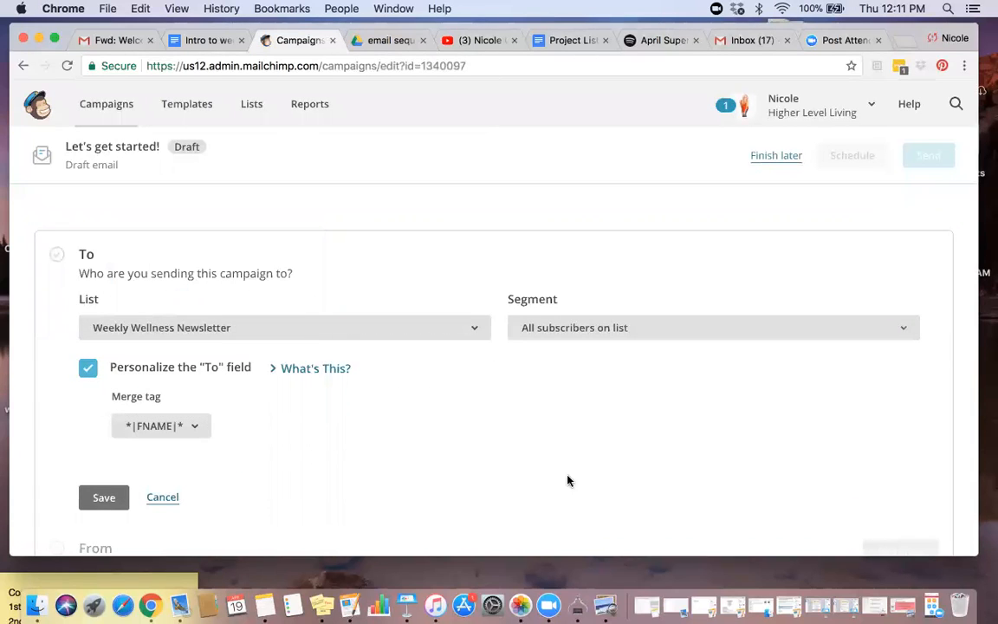
scroll(590, 341, down, 1)
scroll(561, 370, down, 3)
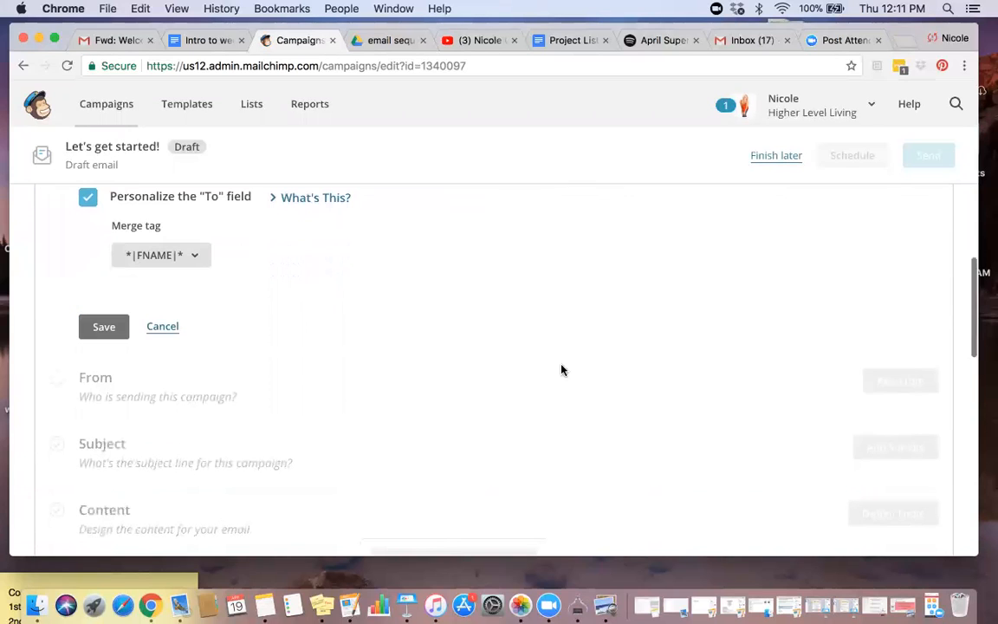
click(120, 326)
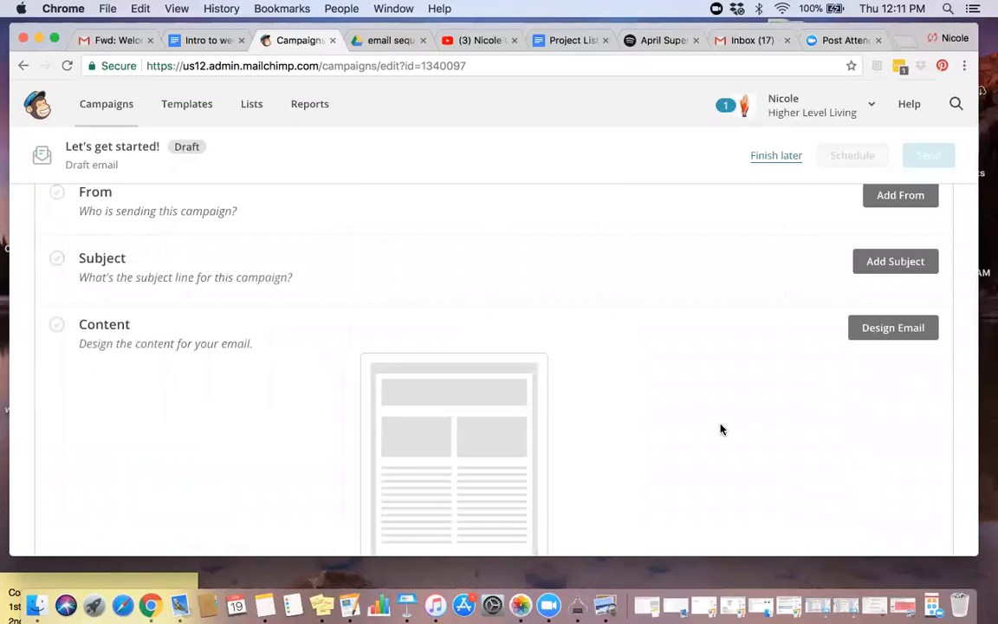
- Add the prefilled sender name and email address as the campaign's From details and save them
click(916, 323)
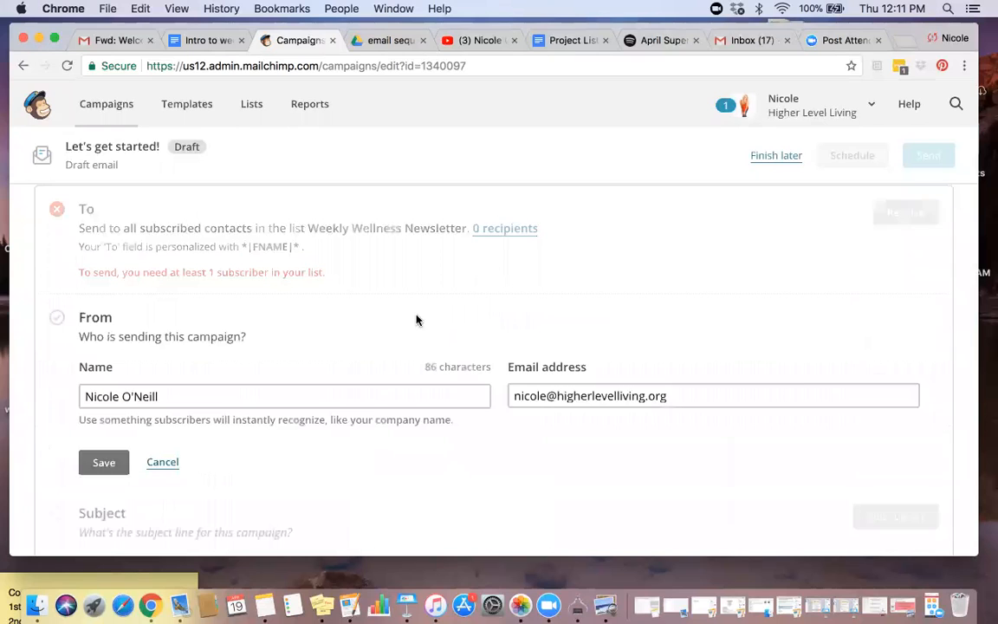
scroll(390, 372, down, 2)
click(104, 401)
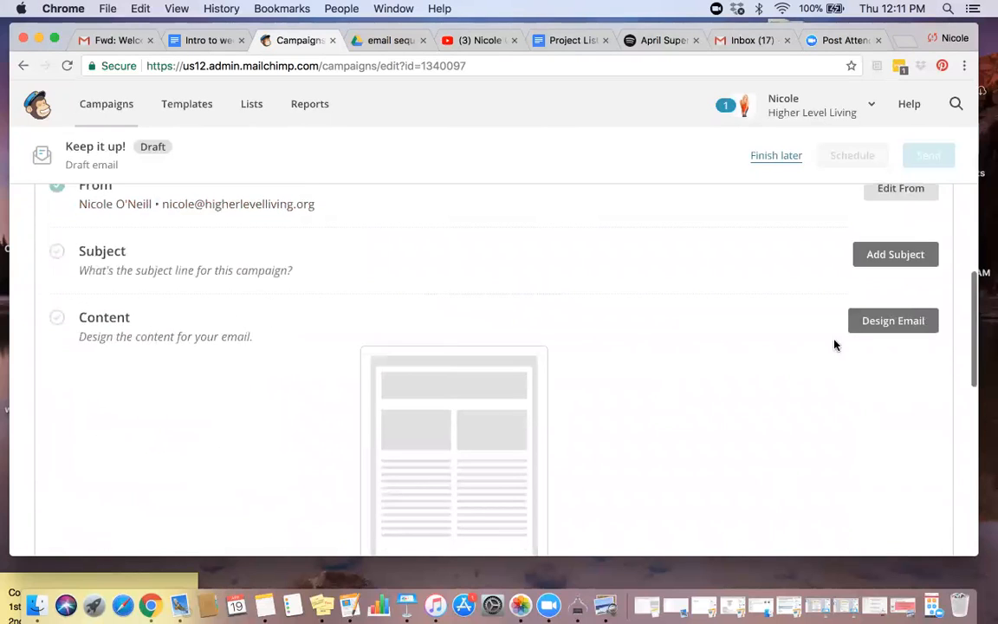
- Set the campaign's subject line to "Weekly Dose of Wellness" and save it
click(901, 252)
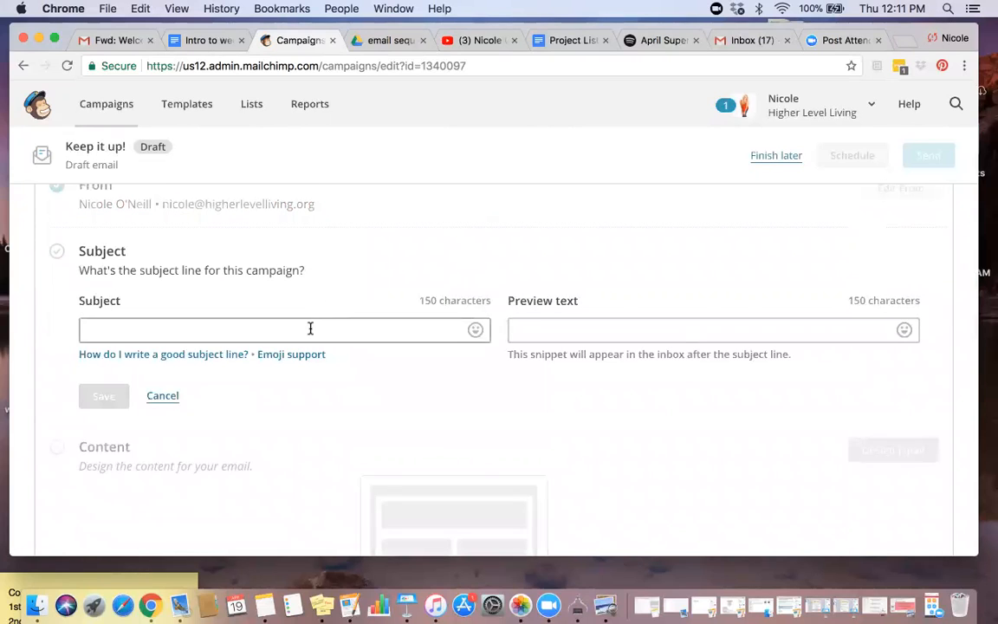
text(Weekly Dose of Wellness)
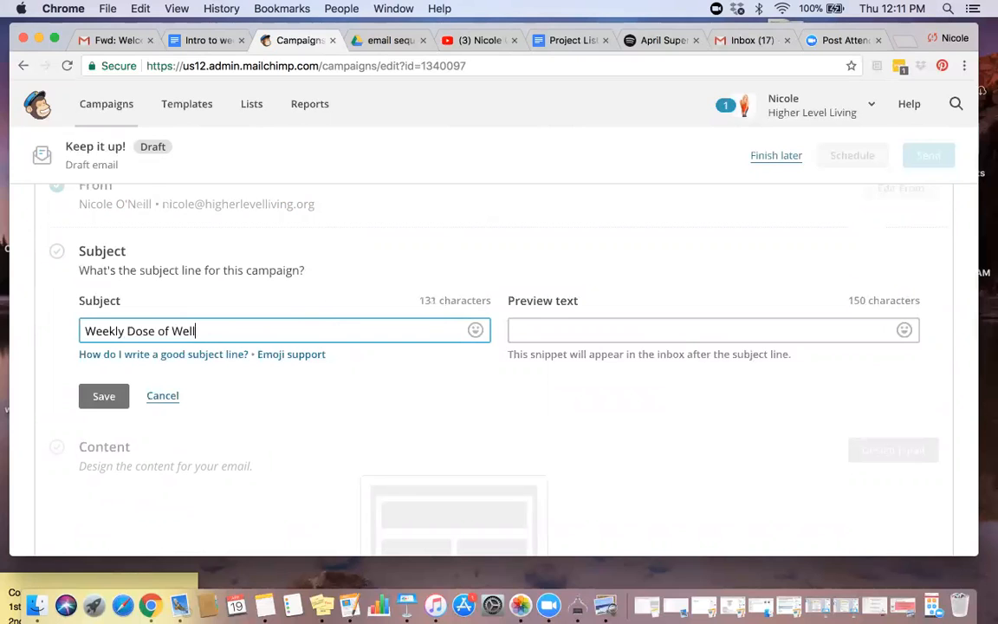
click(95, 403)
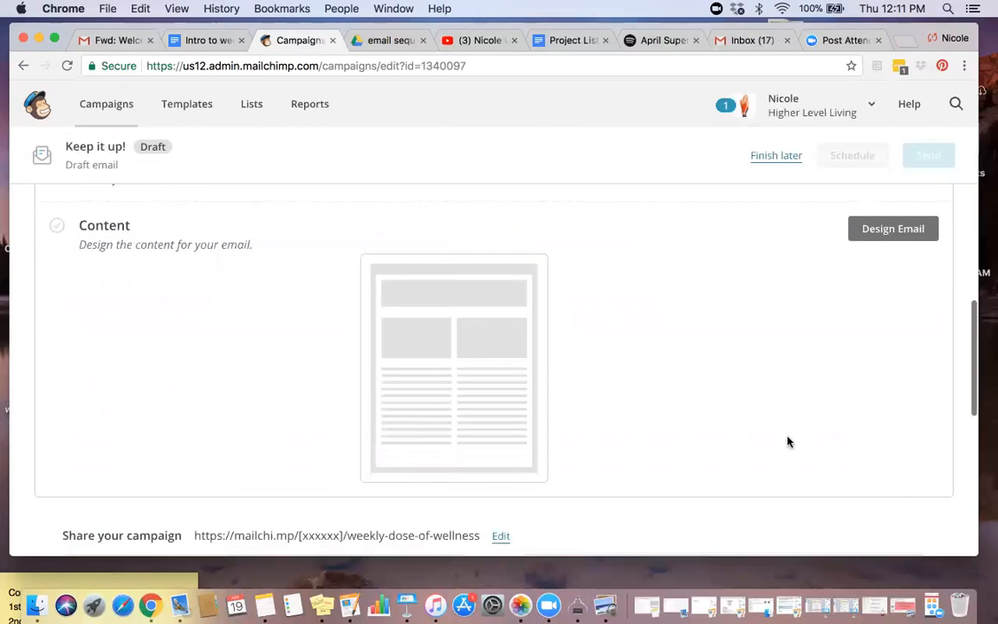
- Start designing the campaign's email content with the basic Simple Text layout
click(911, 213)
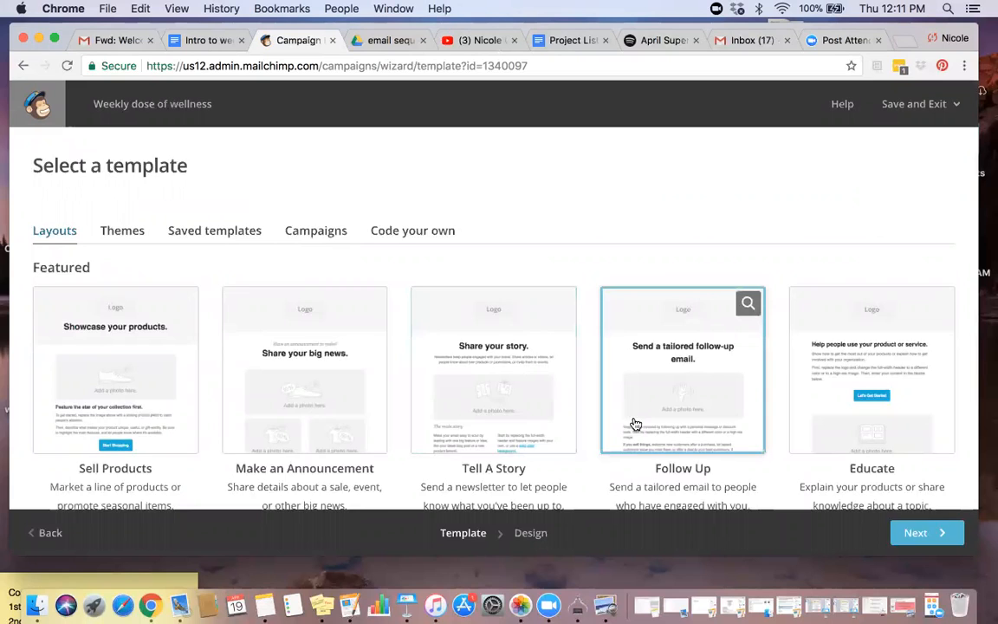
scroll(632, 416, down, 5)
scroll(634, 422, down, 4)
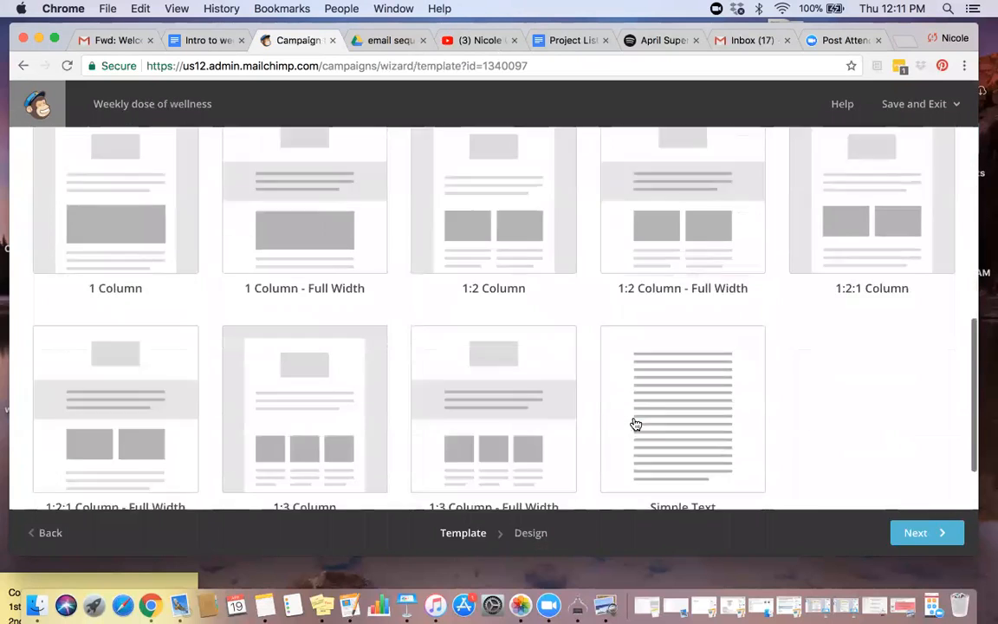
click(685, 338)
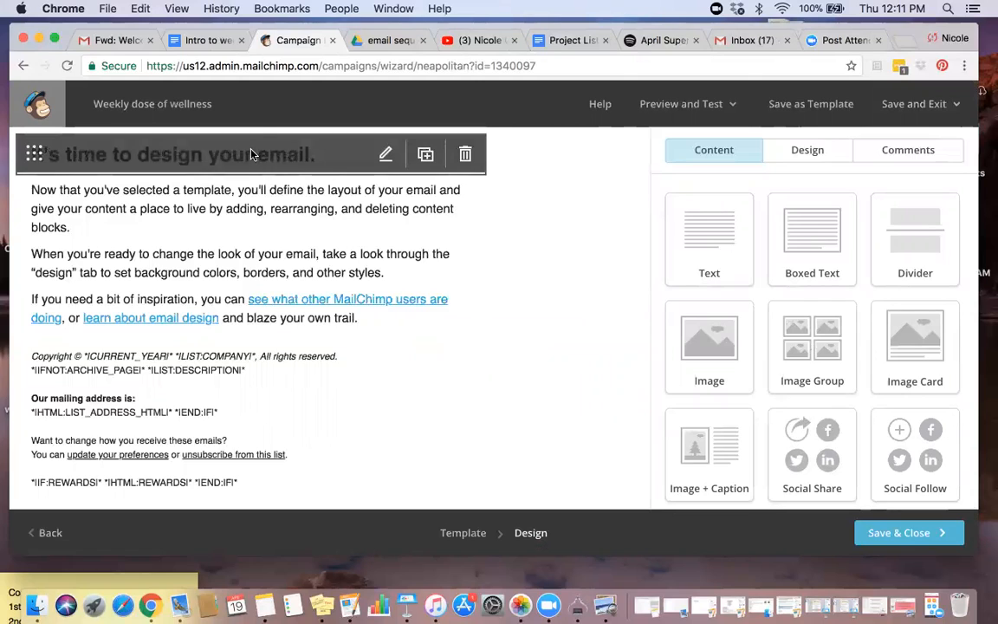
- Replace the email's placeholder heading with "Here's your weekly dose of wellness!"
click(226, 139)
drag(918, 317, 639, 317)
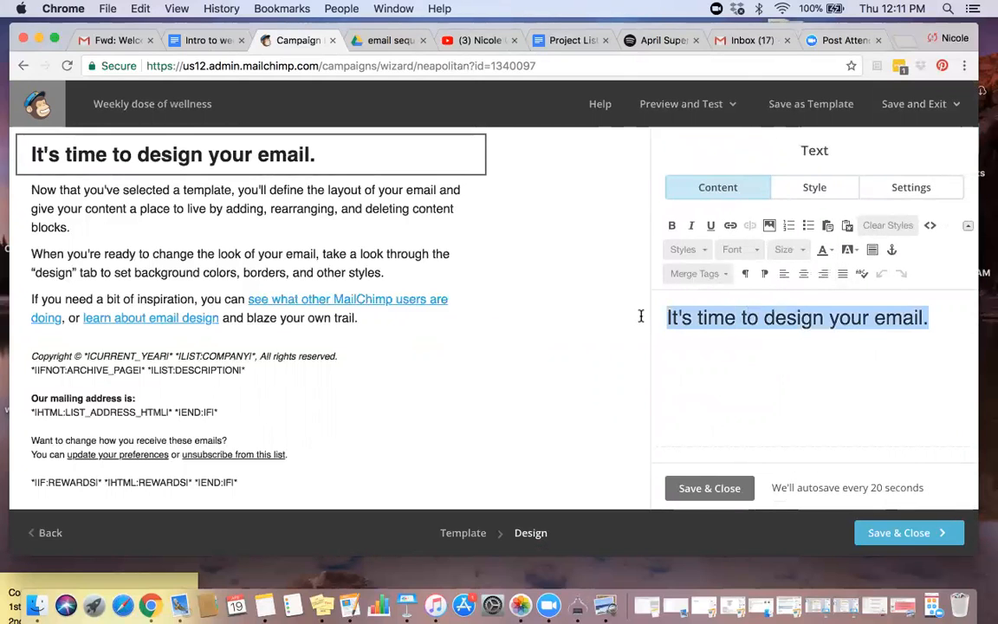
text(Here's your we)
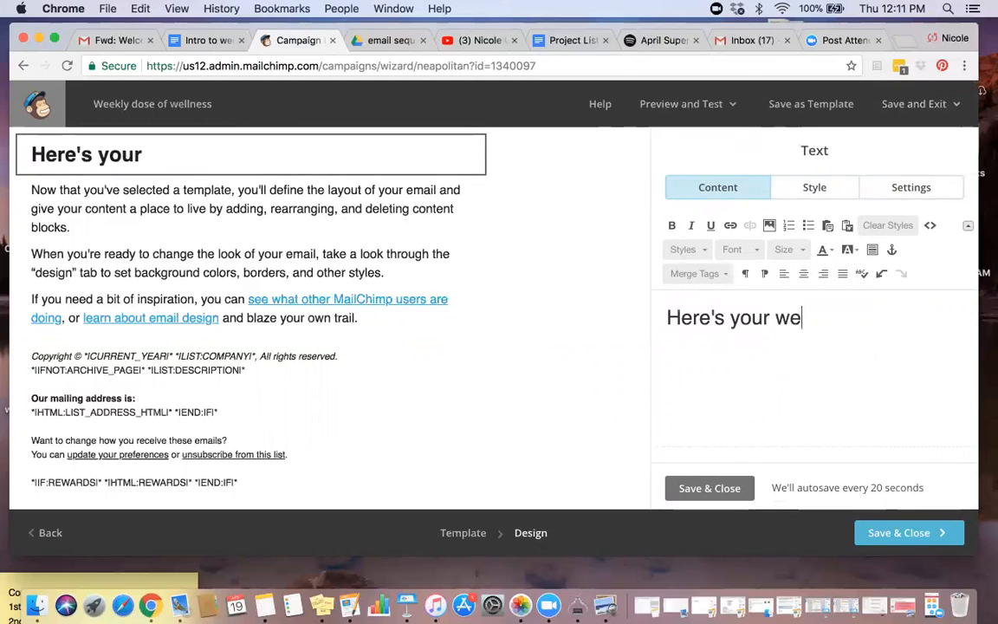
text(ekly dose of wellnes! )
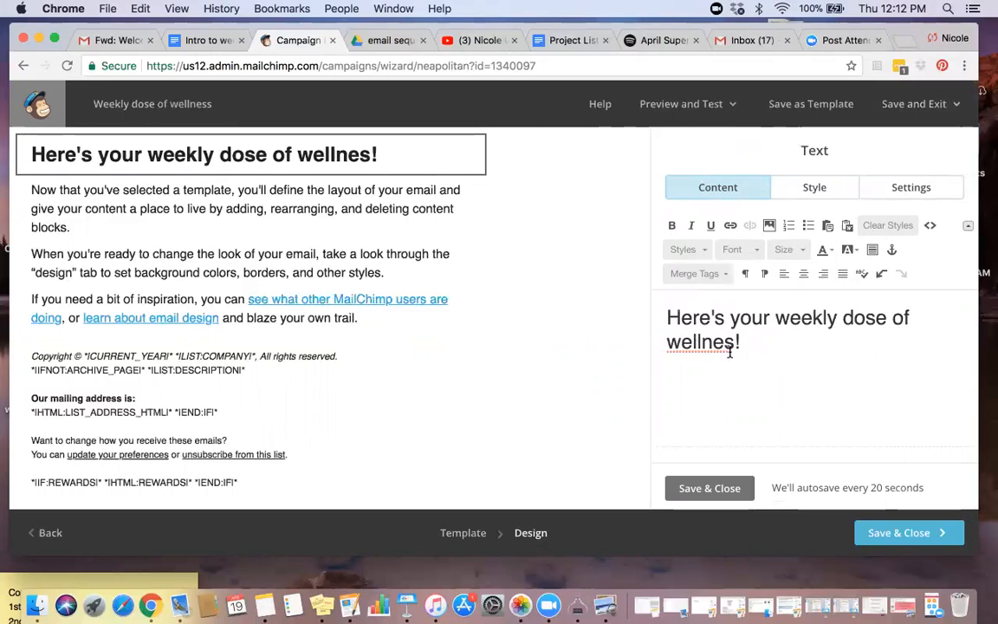
text(s)
- Open the body text block below the heading for editing and delete all its placeholder text
click(242, 251)
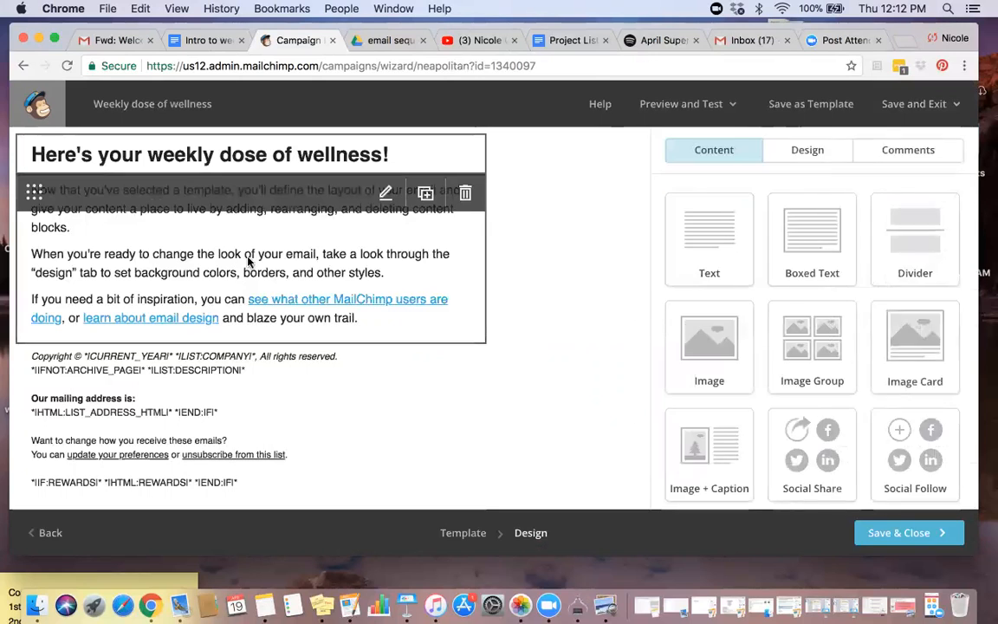
scroll(771, 374, down, 1)
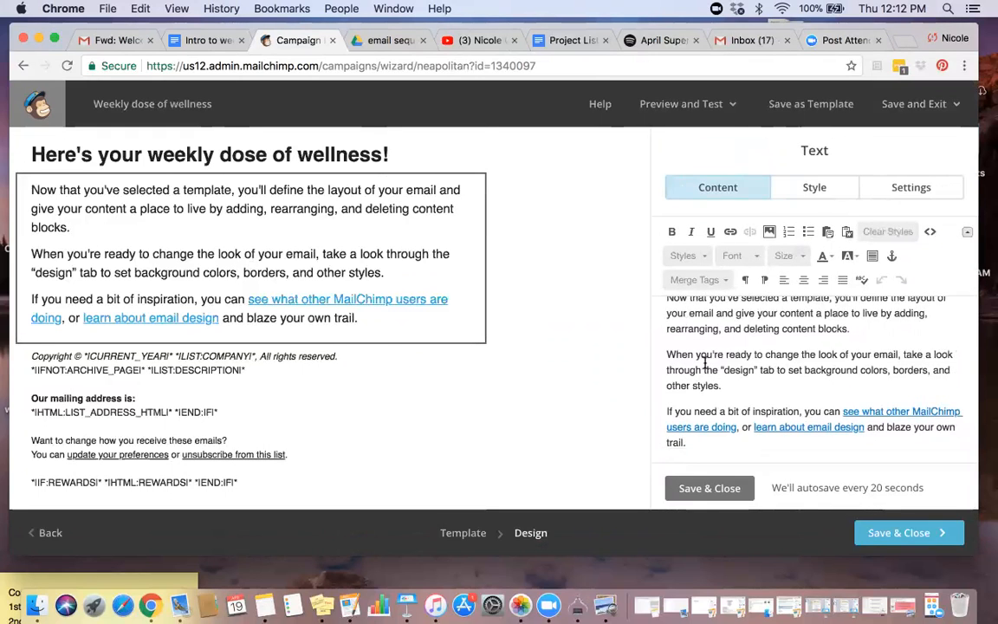
scroll(706, 362, up, 1)
drag(667, 314, 722, 456)
key(BackSpace)
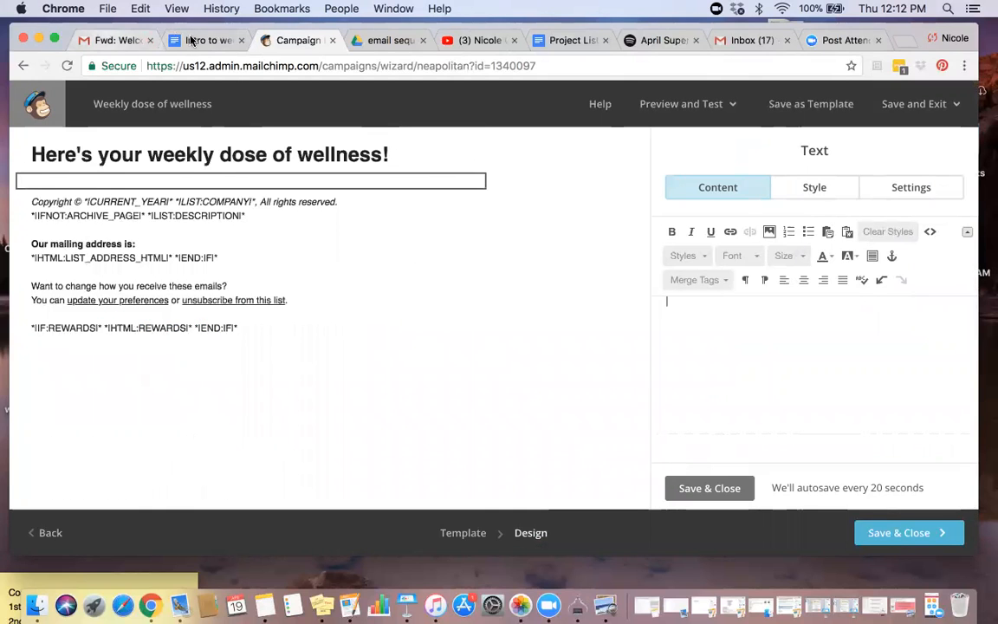
- Copy the WEEK 1 message, from "Hi there!" through the social links, from the "Intro to weekly wellness" Google Doc into the empty body block
click(218, 40)
click(359, 385)
scroll(351, 386, up, 10)
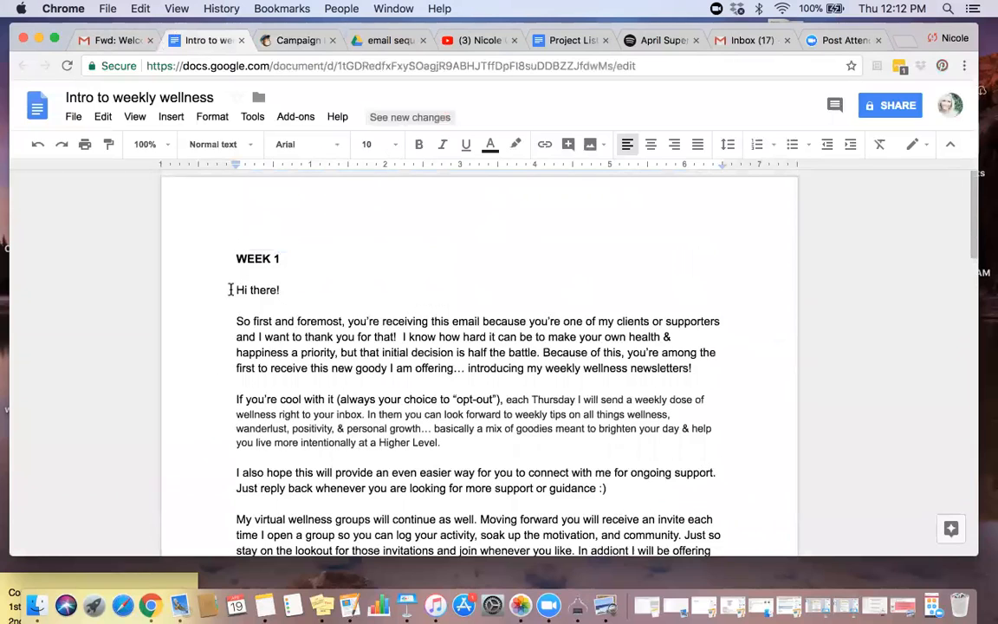
drag(234, 288, 524, 342)
scroll(363, 414, down, 8)
scroll(362, 416, down, 3)
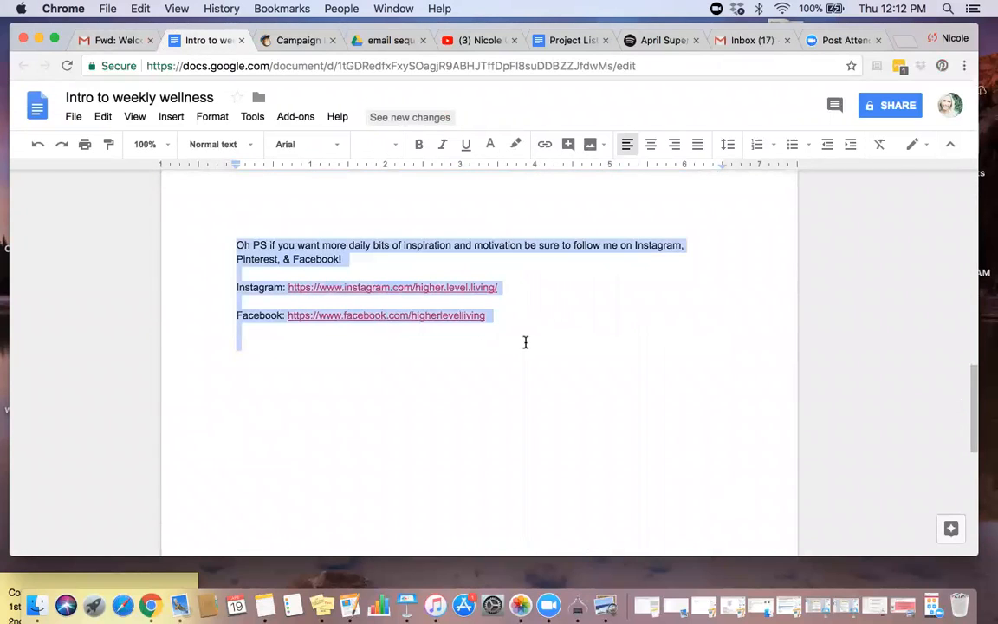
click(267, 45)
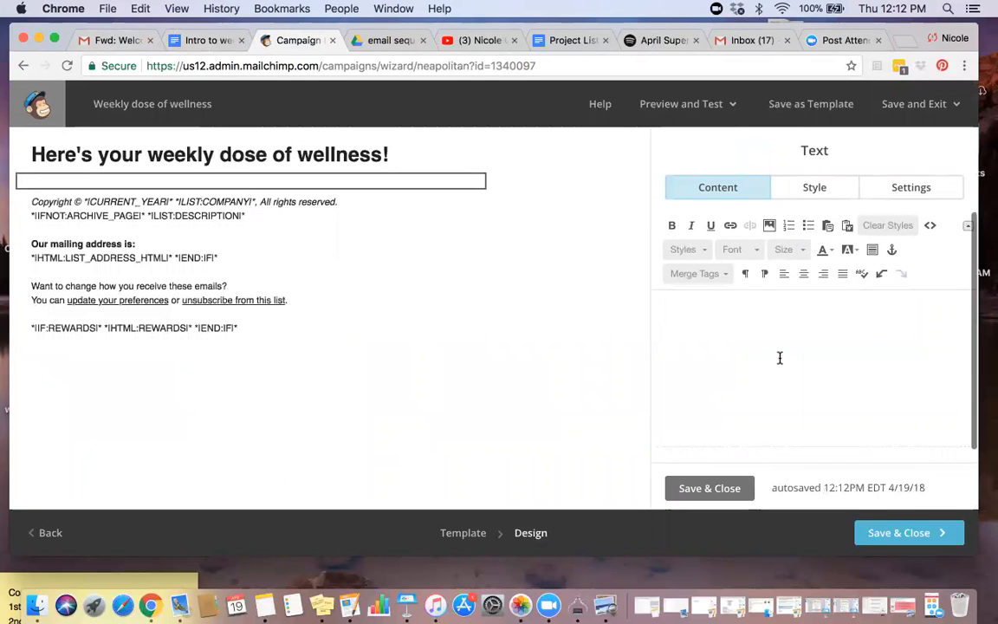
key(super+v)
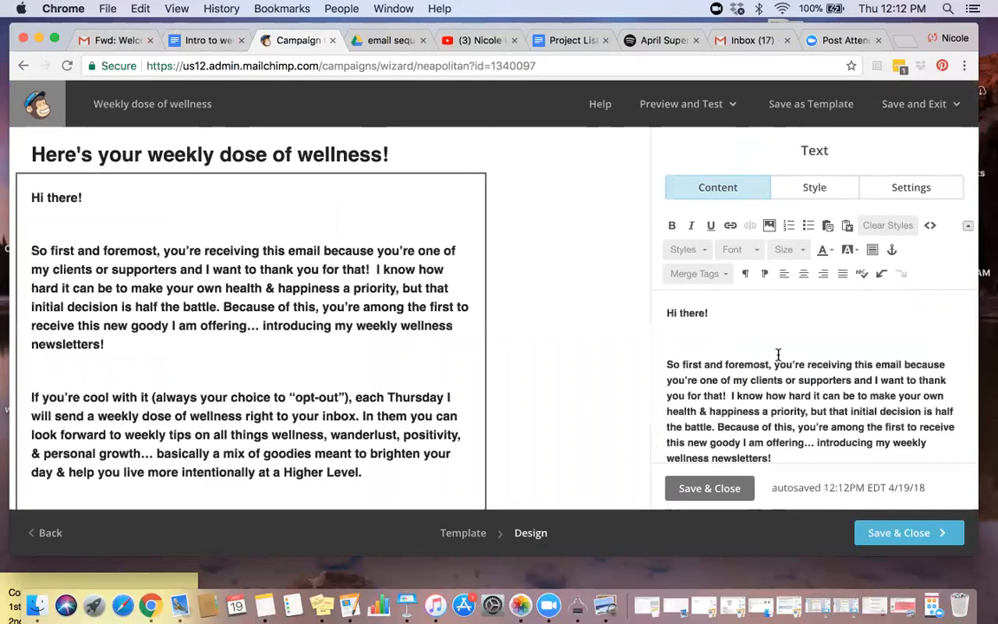
- Review the pasted newsletter text in the block editor, including the numbered wellness tips with their links and the closing lines
scroll(778, 353, down, 3)
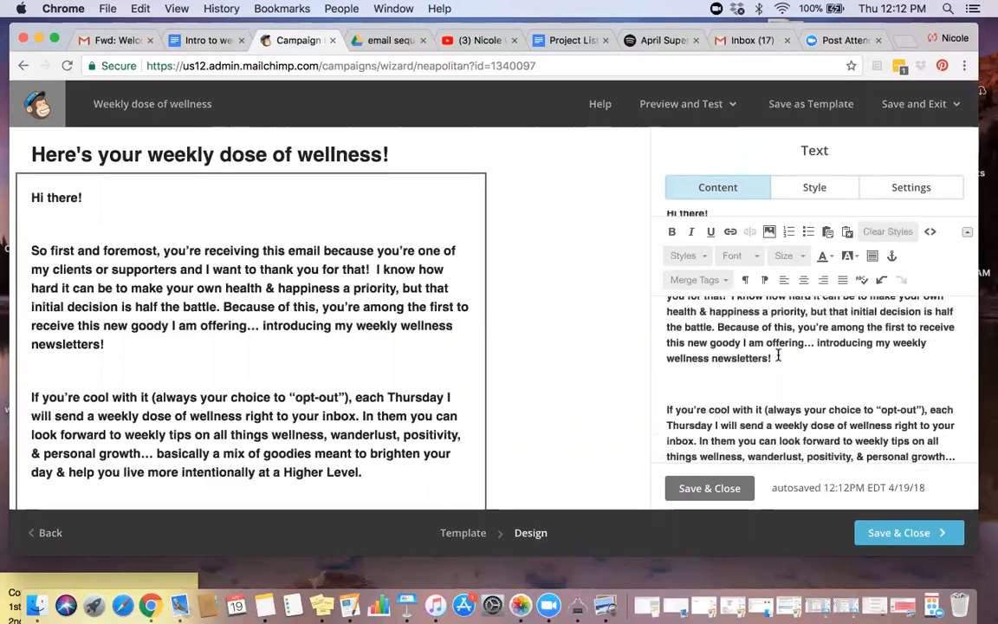
scroll(778, 353, up, 3)
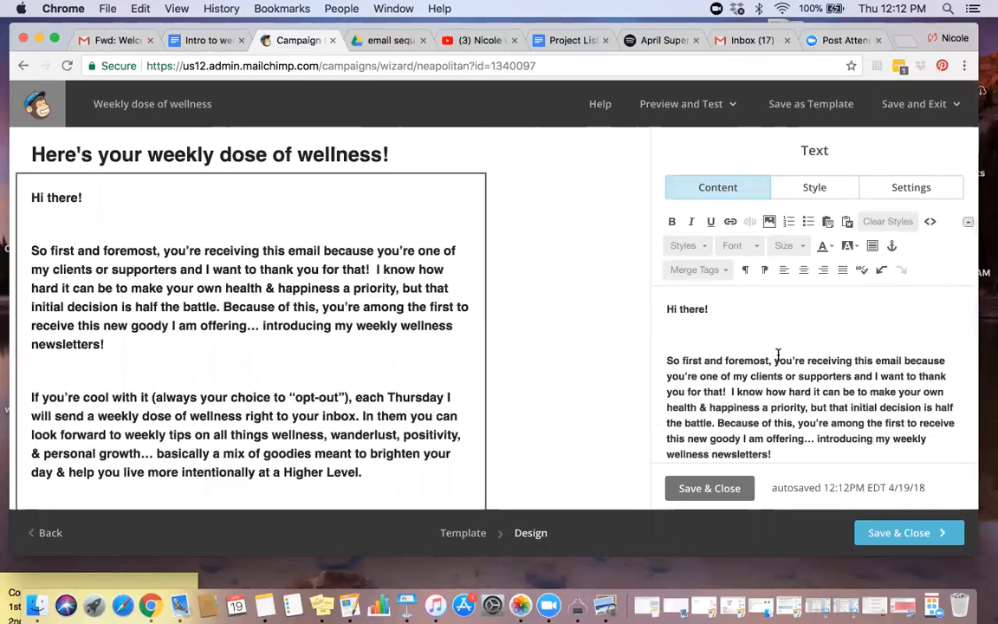
scroll(778, 353, down, 3)
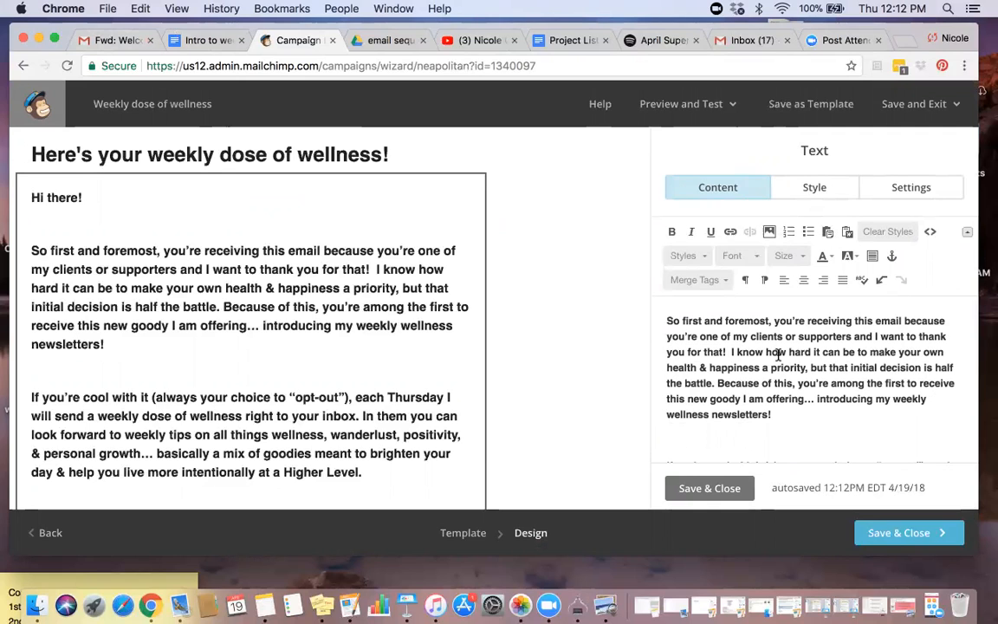
scroll(778, 353, down, 4)
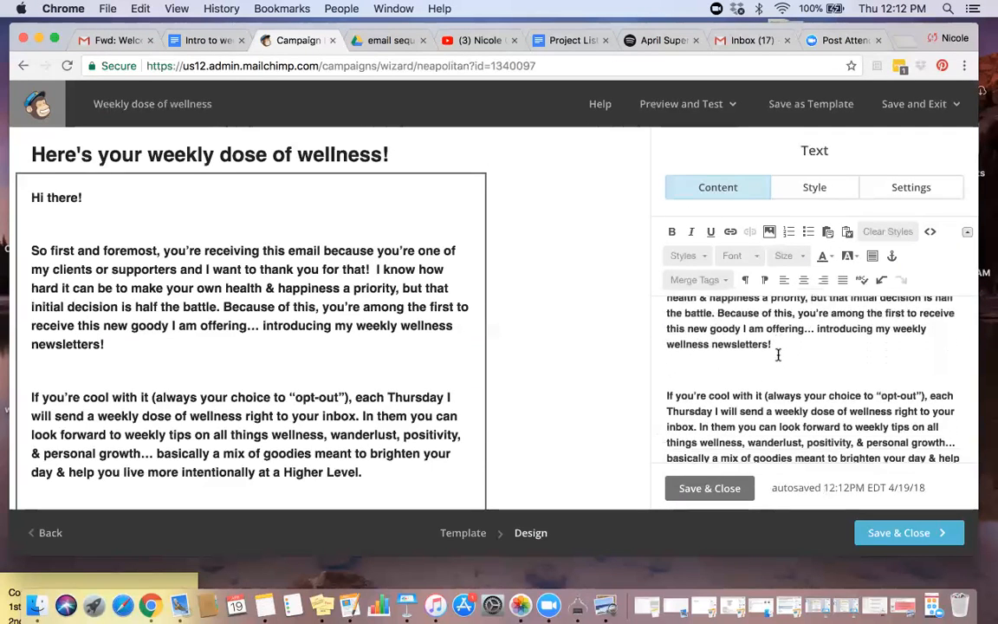
scroll(778, 353, down, 15)
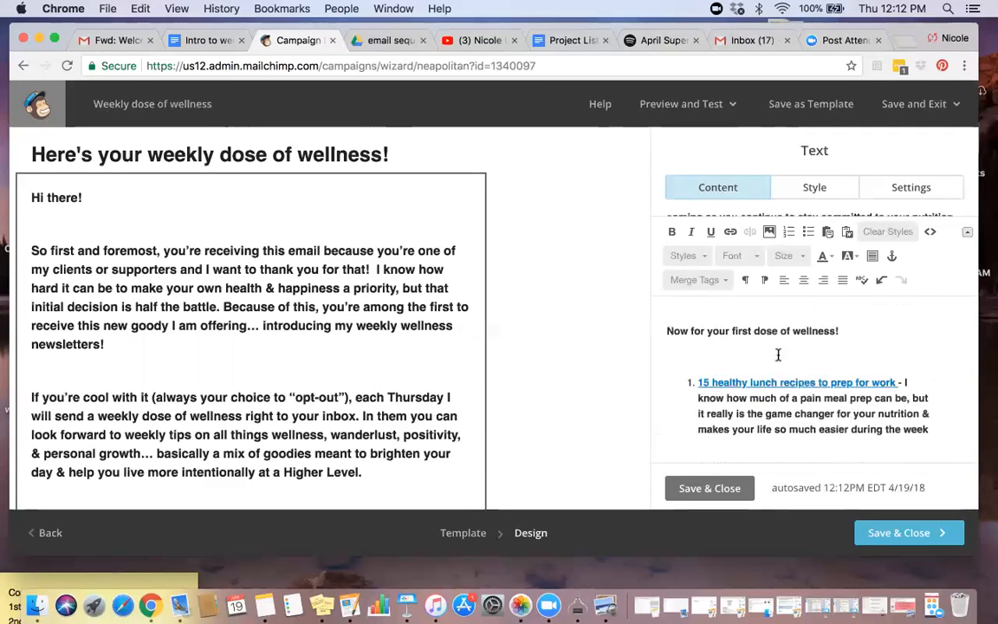
scroll(778, 353, down, 5)
scroll(777, 353, up, 2)
scroll(778, 353, up, 5)
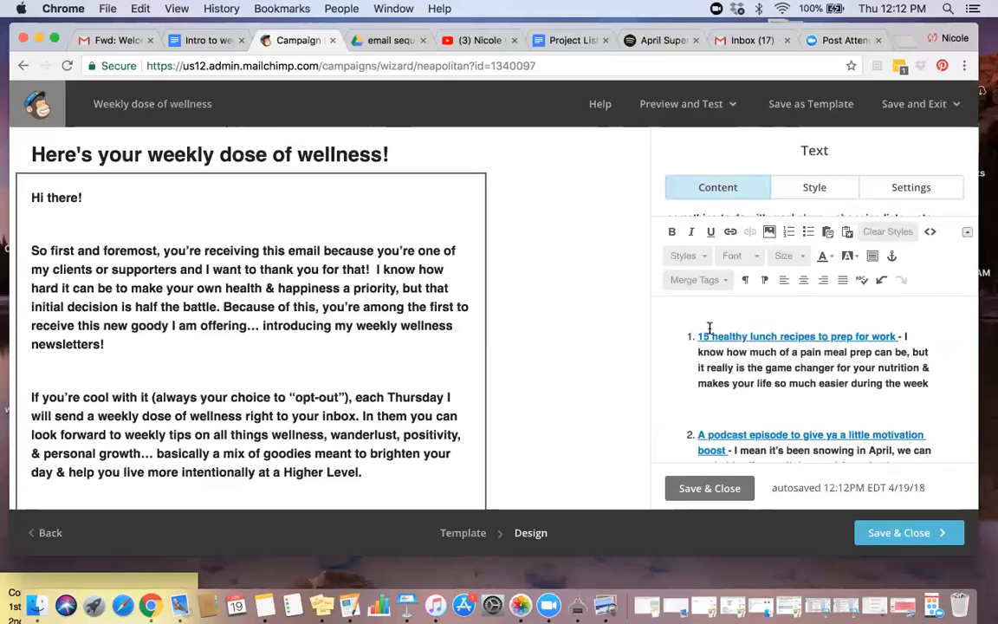
scroll(728, 414, down, 3)
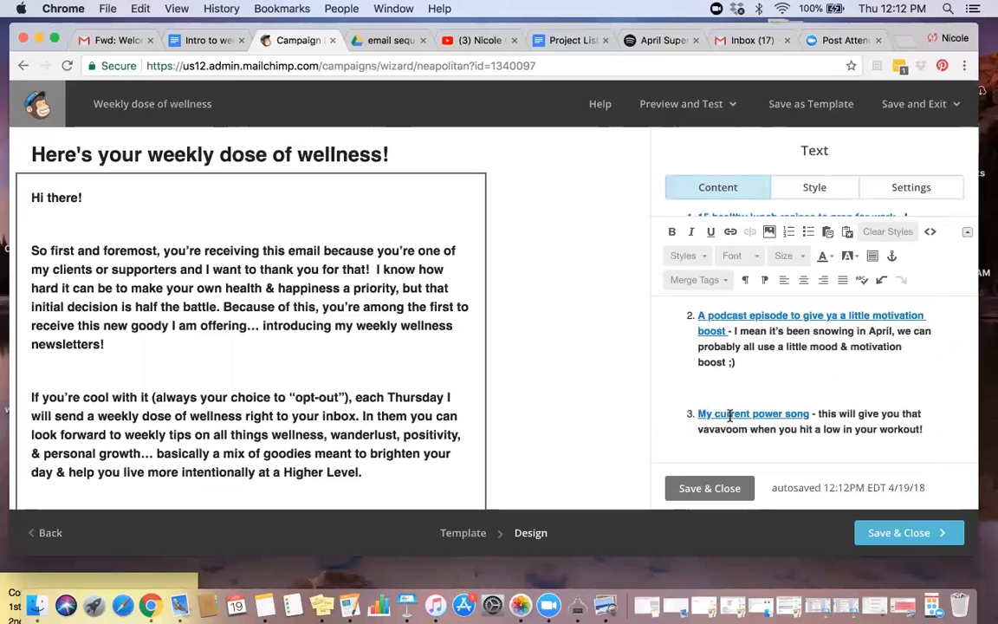
scroll(729, 416, down, 1)
scroll(729, 416, up, 1)
scroll(730, 416, up, 4)
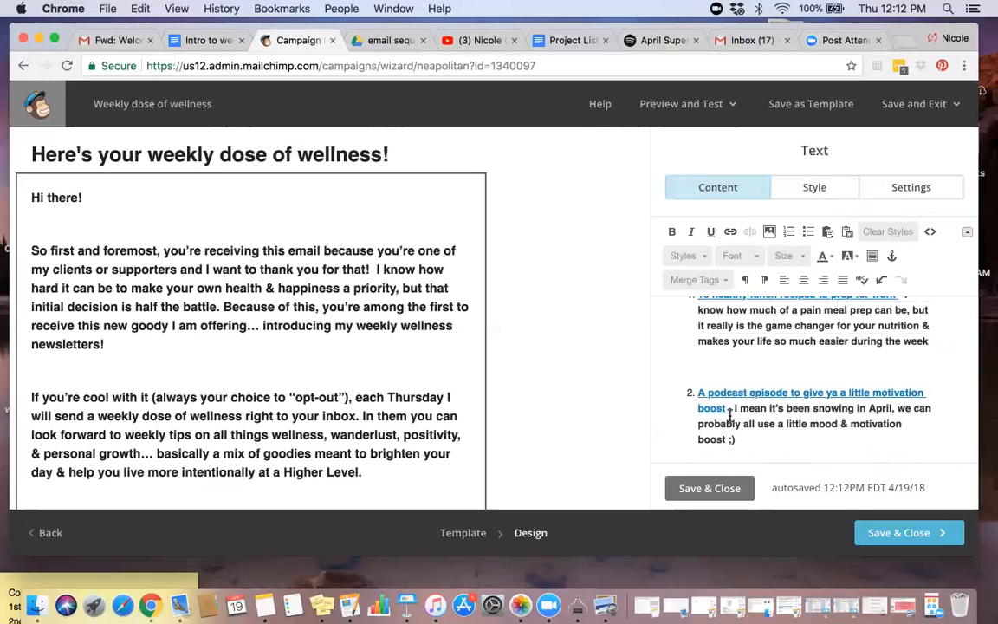
scroll(729, 416, down, 5)
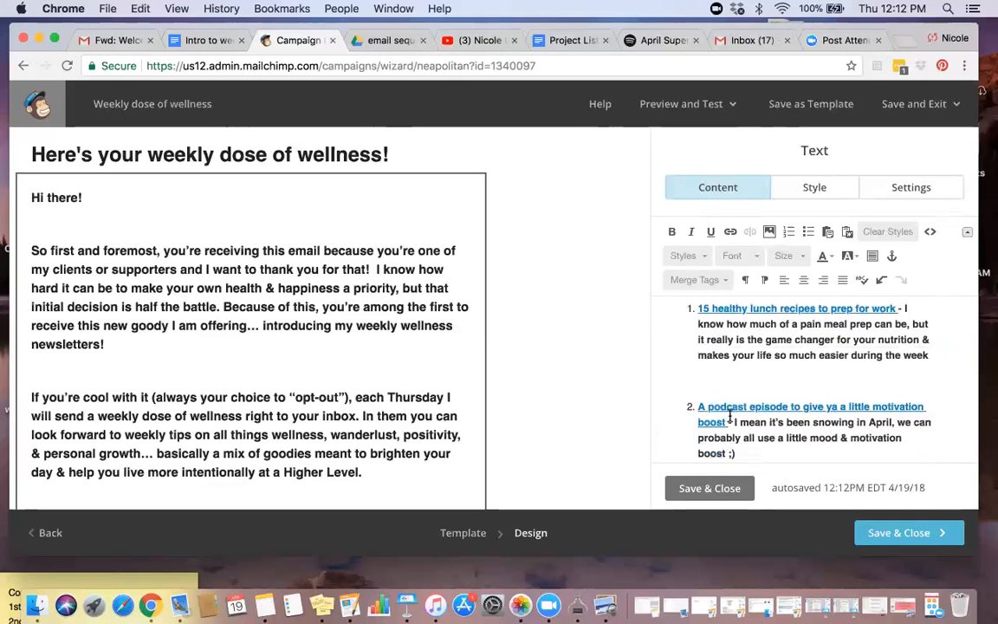
scroll(760, 411, down, 6)
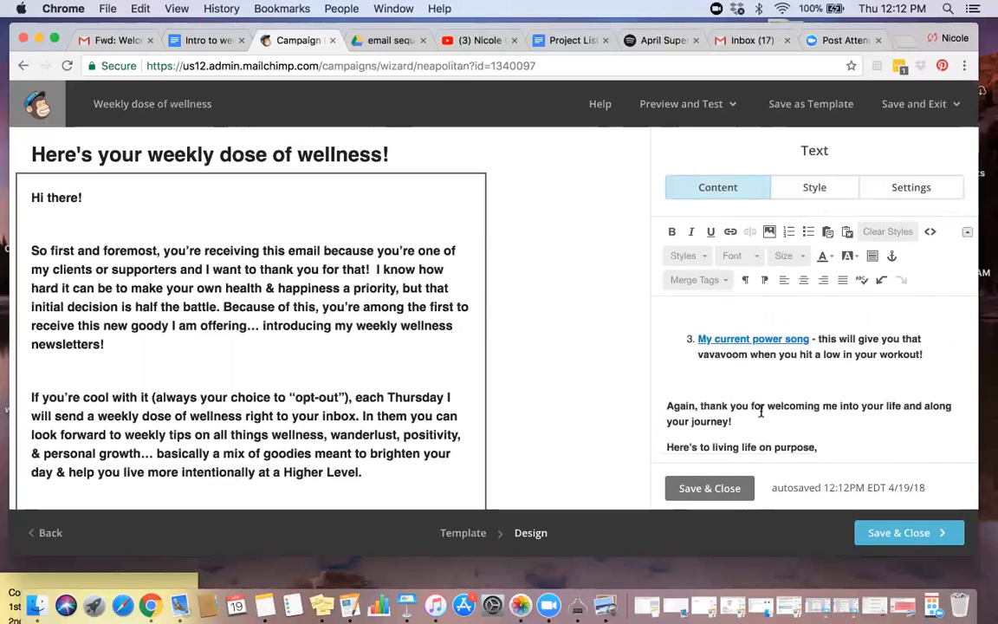
scroll(760, 401, up, 4)
scroll(761, 400, down, 5)
scroll(761, 401, up, 3)
scroll(760, 401, up, 15)
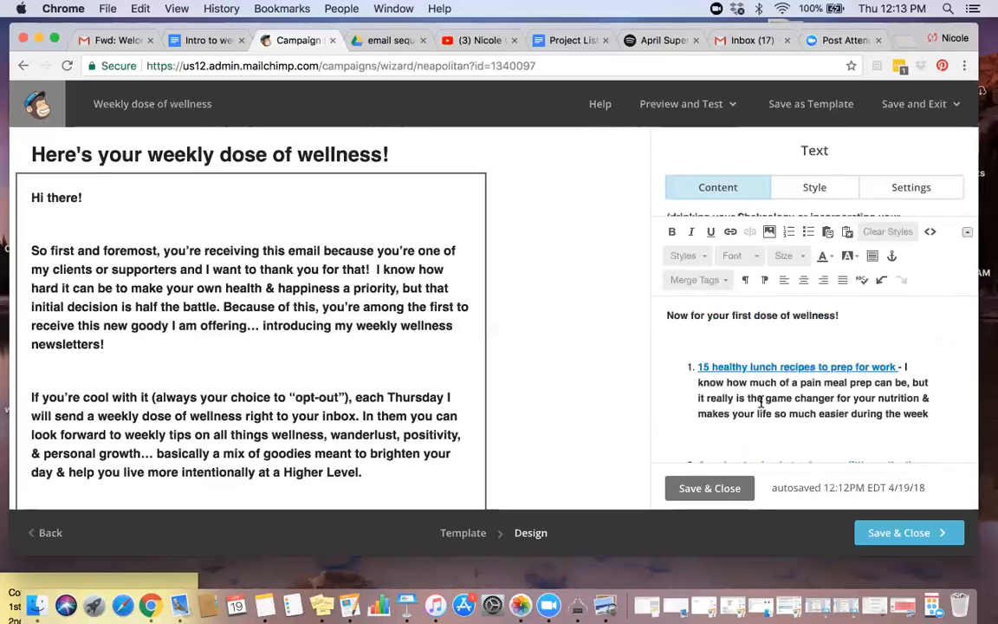
- View the image files available for the body text block without inserting one, and save and close the block
click(768, 225)
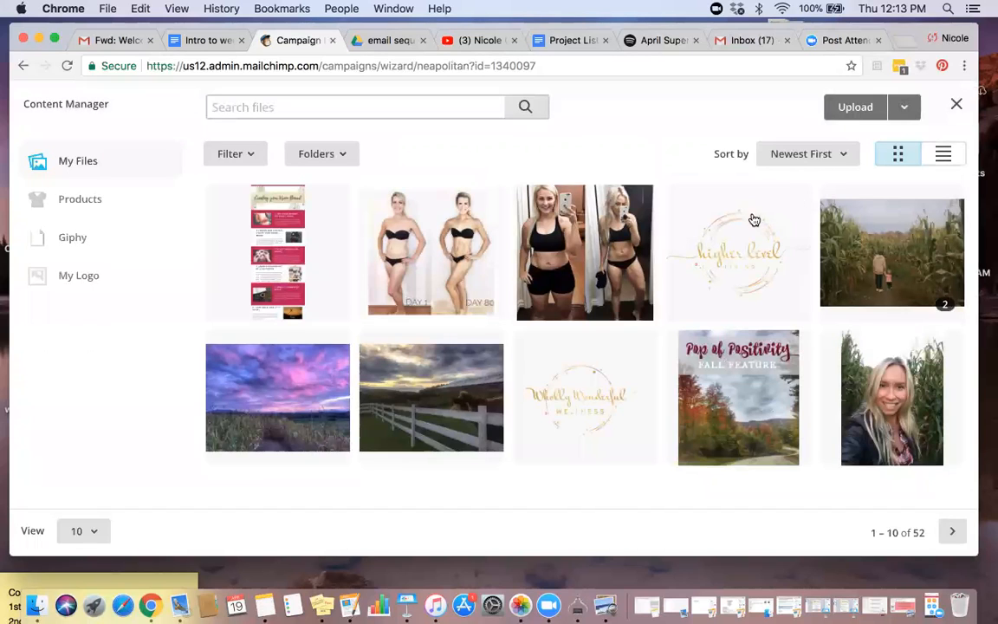
click(957, 104)
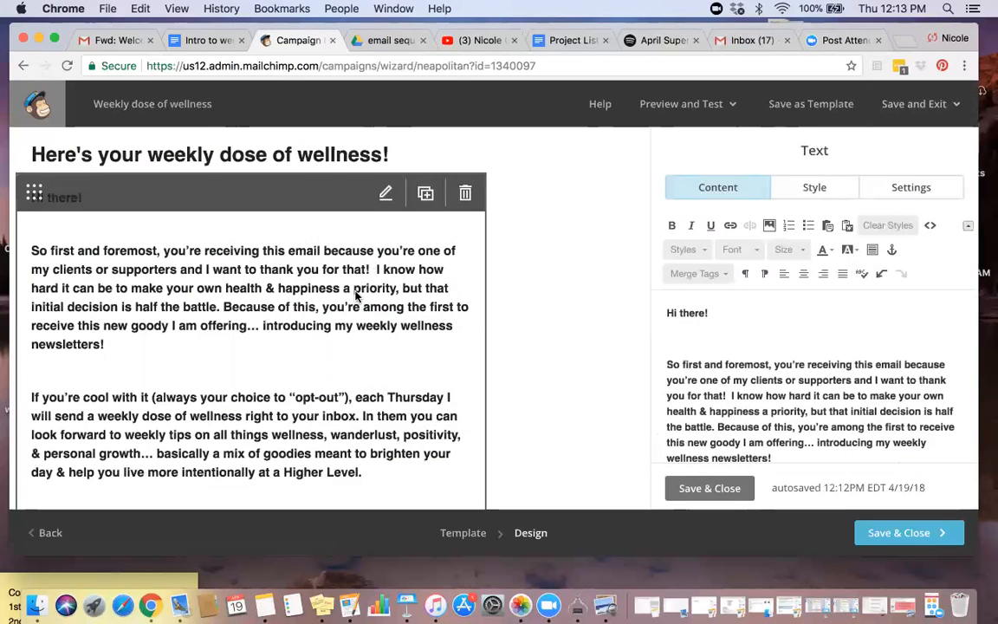
scroll(356, 296, down, 2)
scroll(356, 296, up, 2)
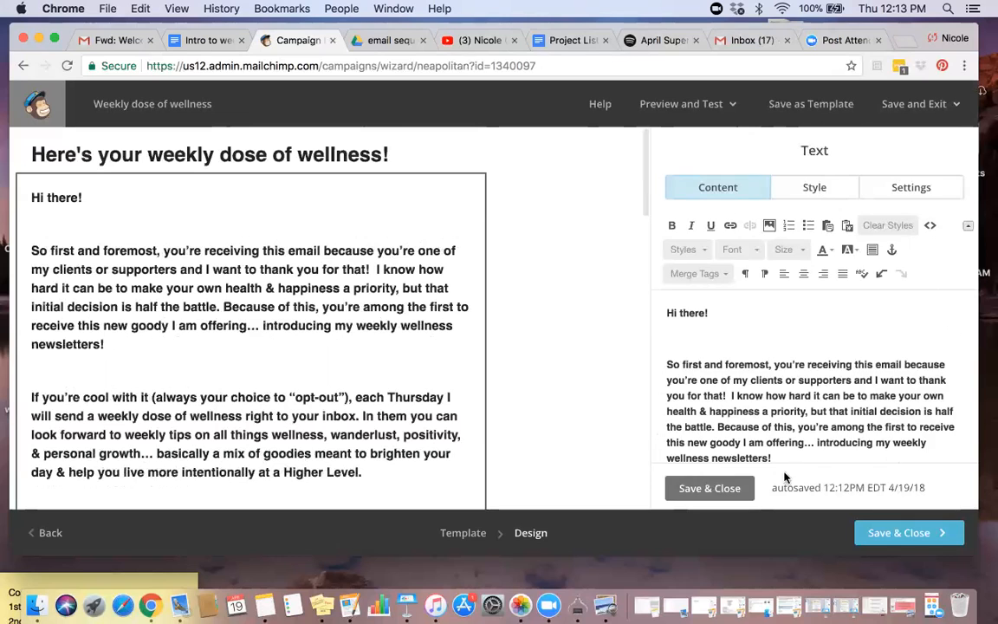
click(717, 485)
- Add an Image + Caption block beneath the social media links at the end of the message, and delete it again
scroll(333, 363, down, 10)
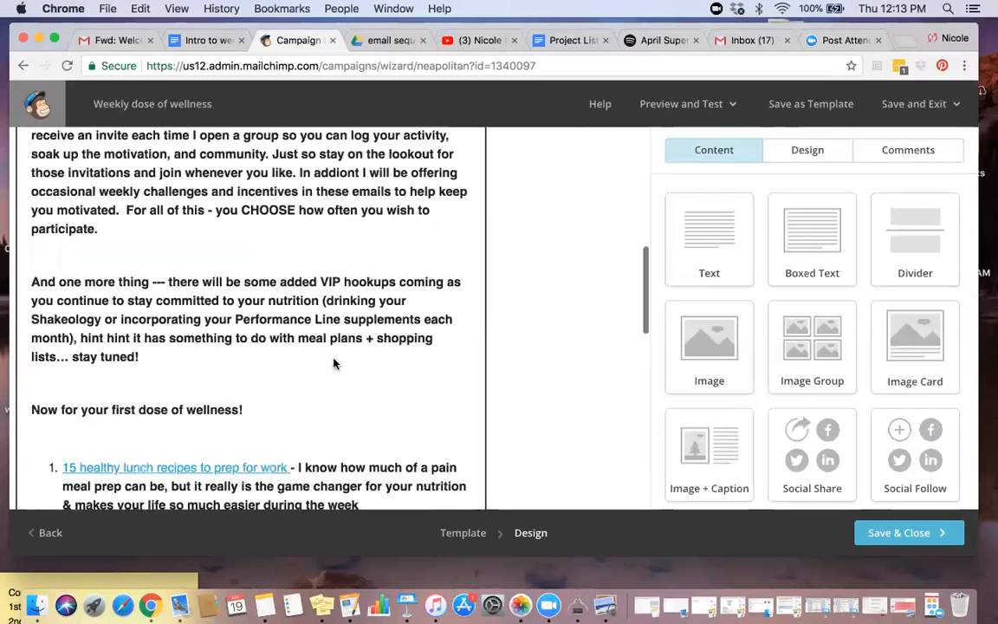
scroll(333, 363, up, 10)
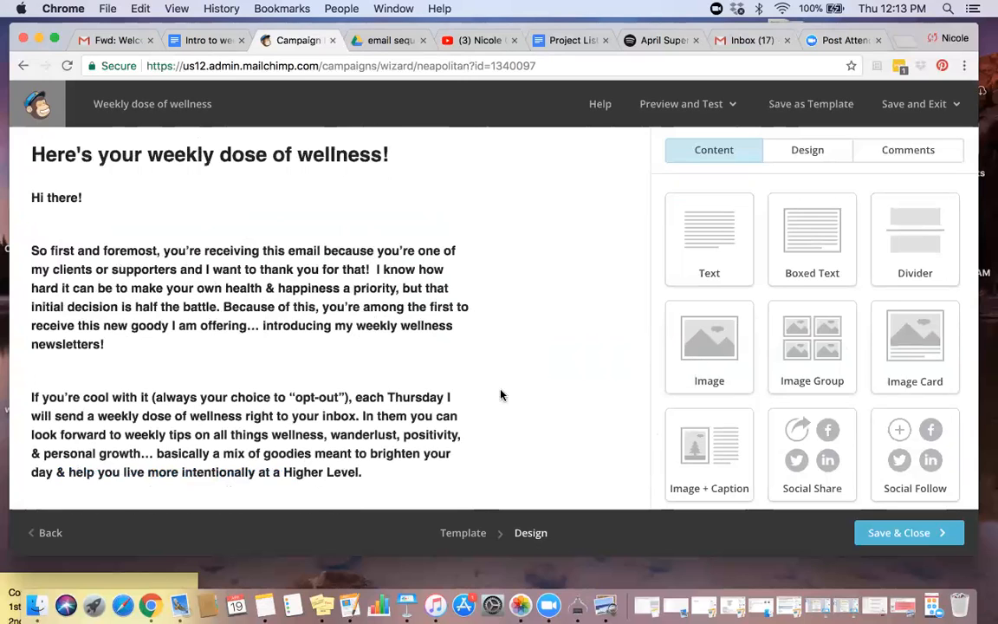
scroll(509, 439, down, 4)
scroll(584, 459, down, 10)
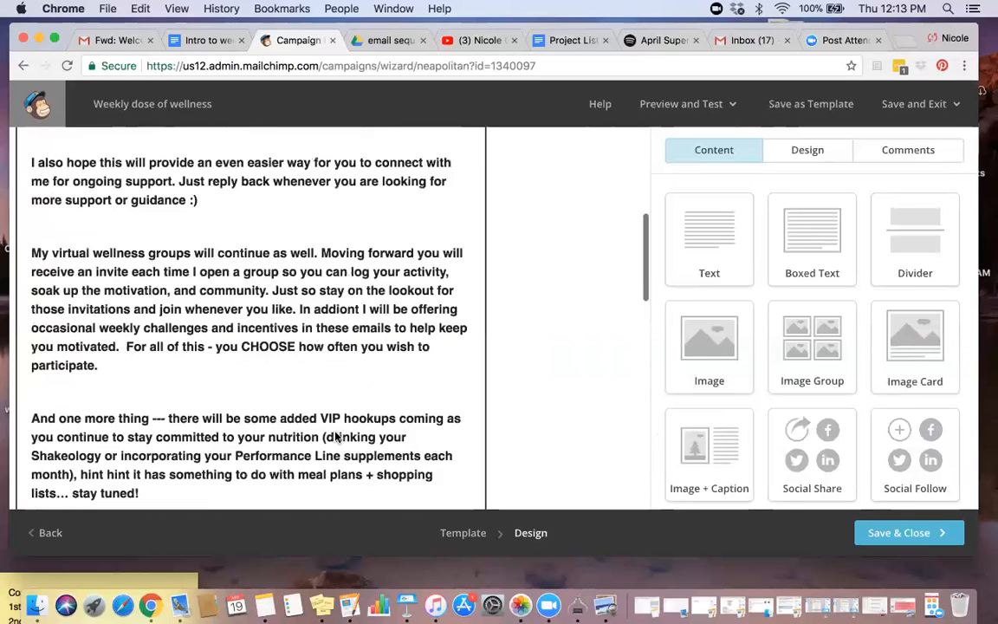
drag(725, 443, 214, 319)
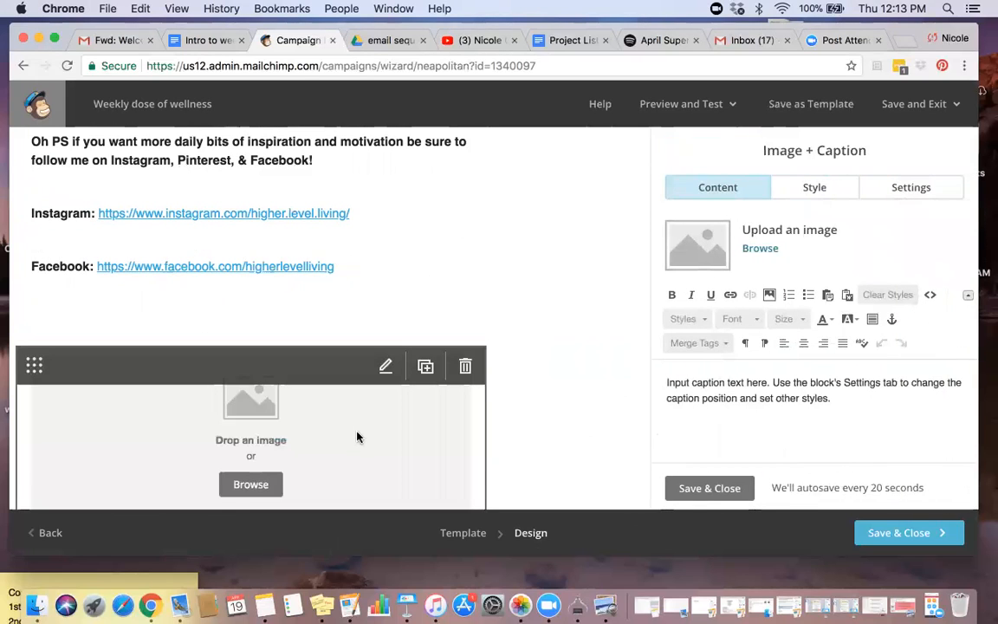
click(465, 366)
click(336, 385)
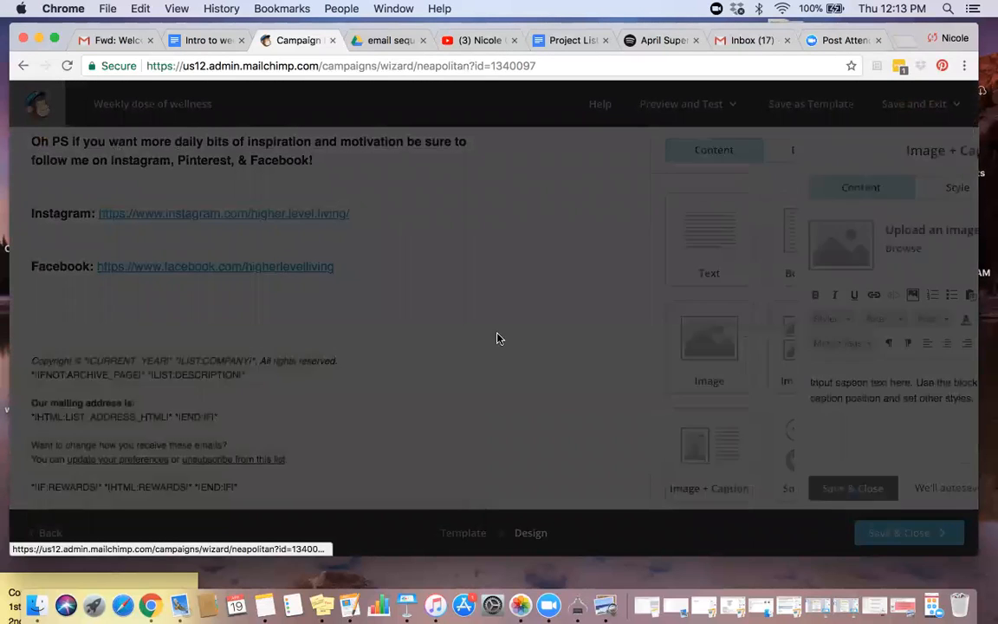
- Add a Social Follow block between the message's closing Facebook link and the copyright footer
scroll(509, 317, up, 15)
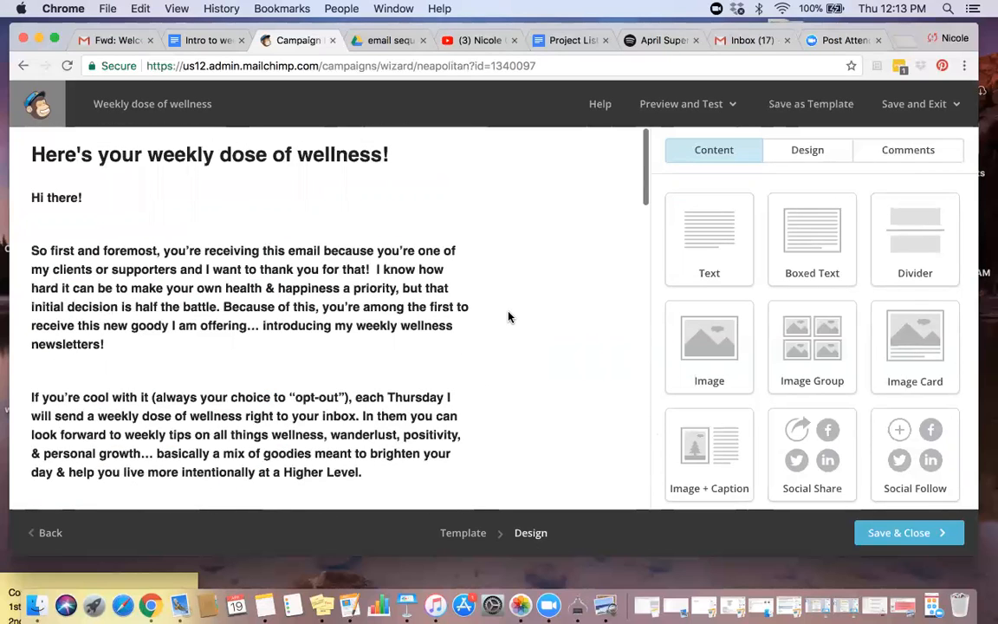
scroll(509, 317, down, 15)
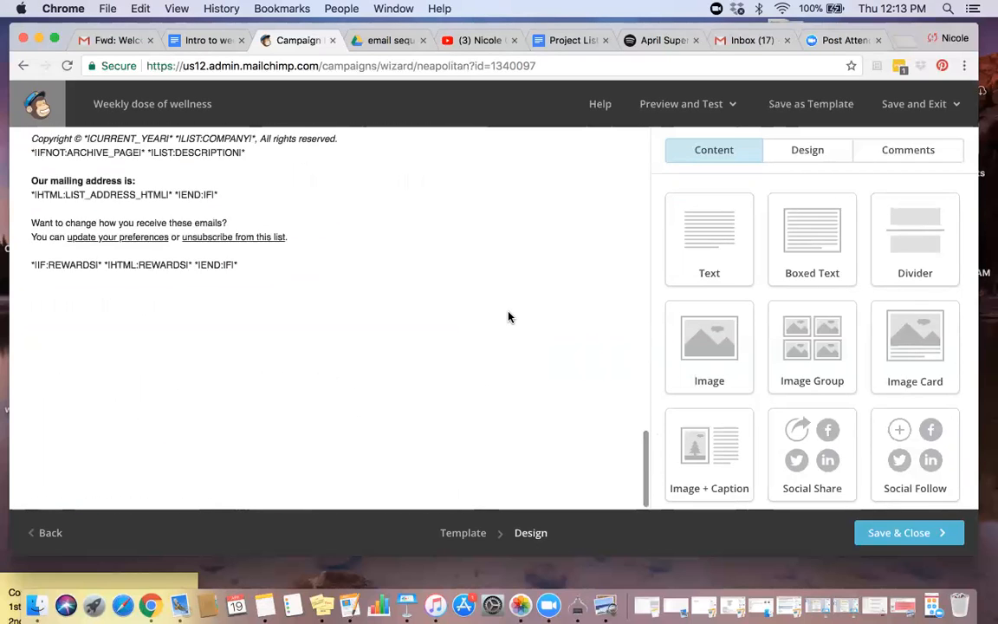
scroll(508, 317, up, 2)
scroll(918, 363, down, 5)
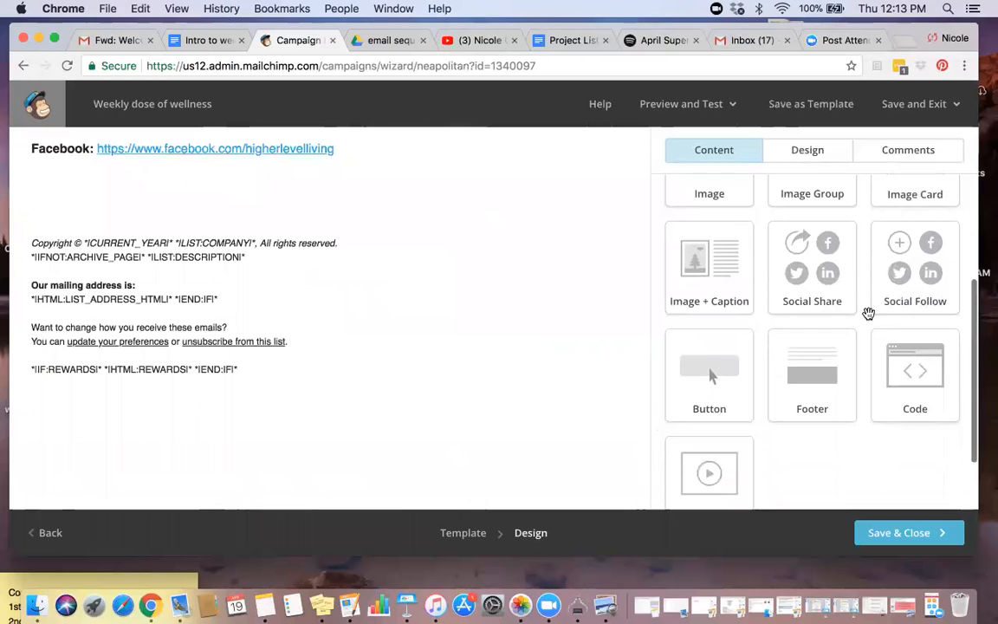
drag(805, 269, 266, 417)
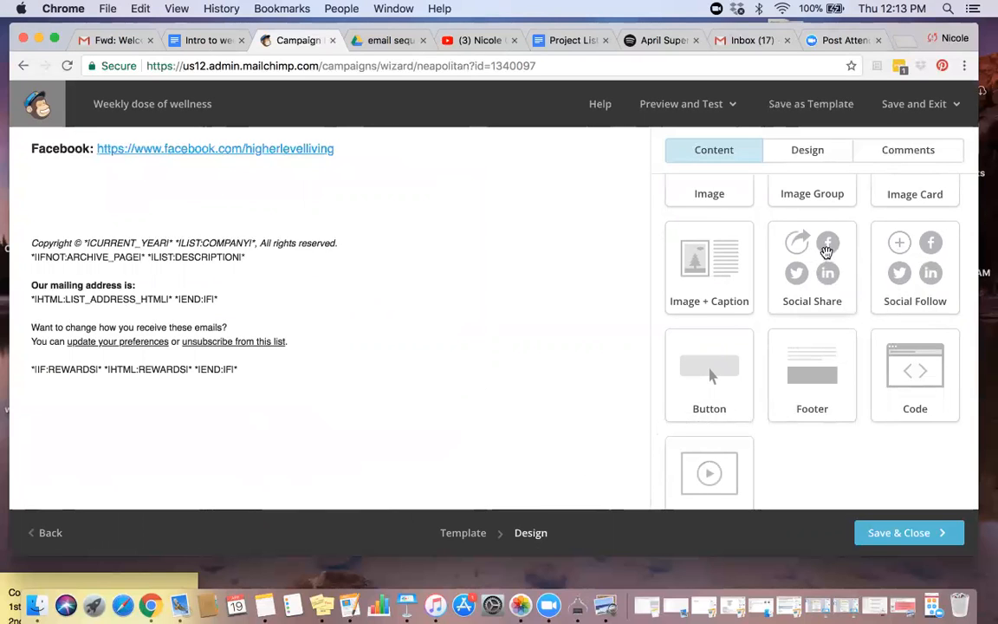
drag(932, 261, 148, 250)
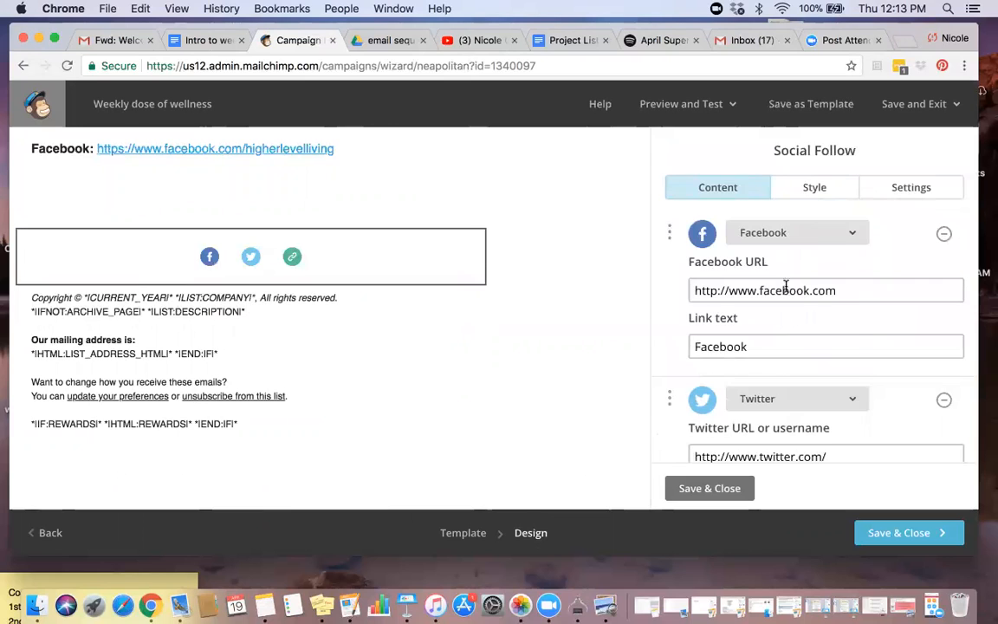
- Add Email and RSS services to the Social Follow block, following Facebook, Twitter and Website
scroll(855, 344, down, 5)
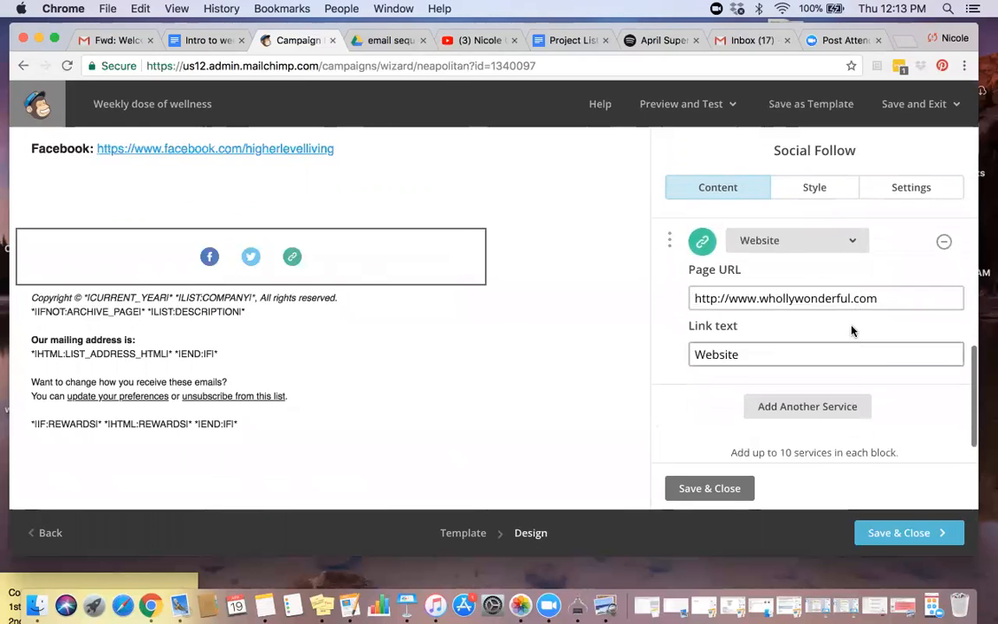
scroll(893, 286, up, 4)
scroll(890, 310, up, 3)
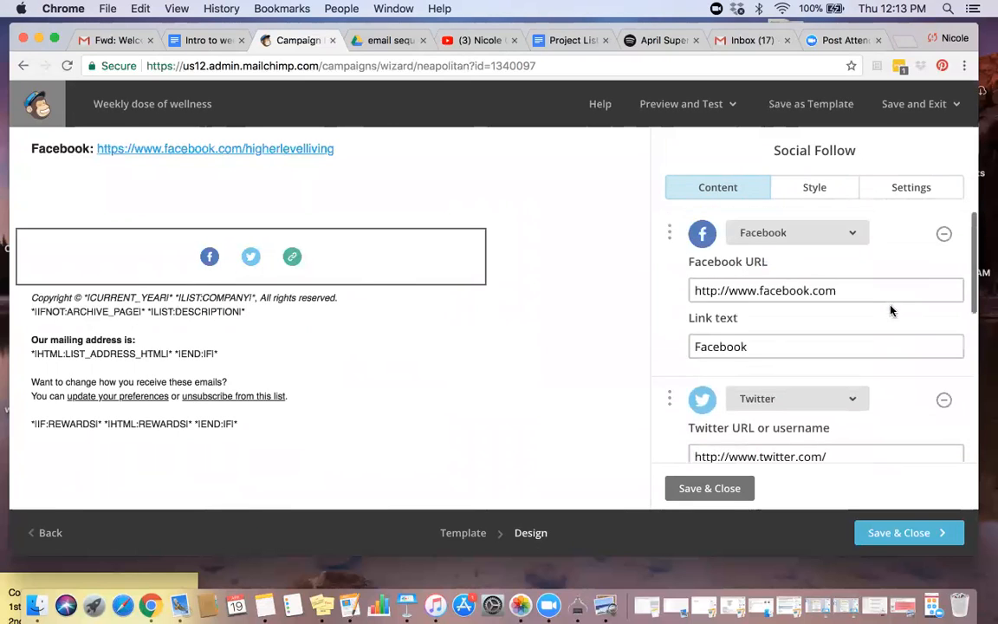
scroll(890, 310, down, 6)
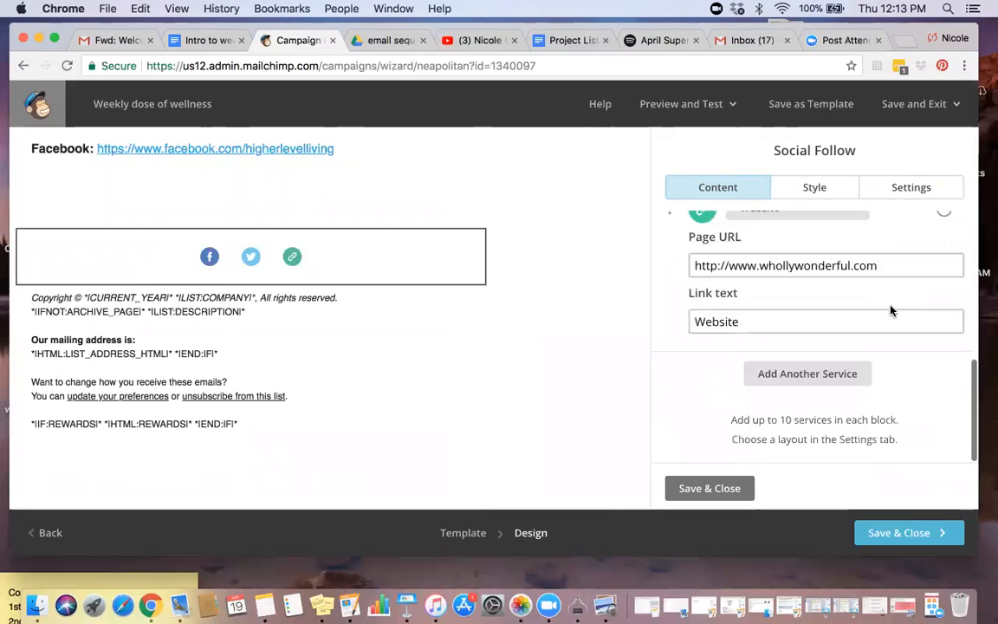
click(797, 379)
scroll(801, 414, down, 3)
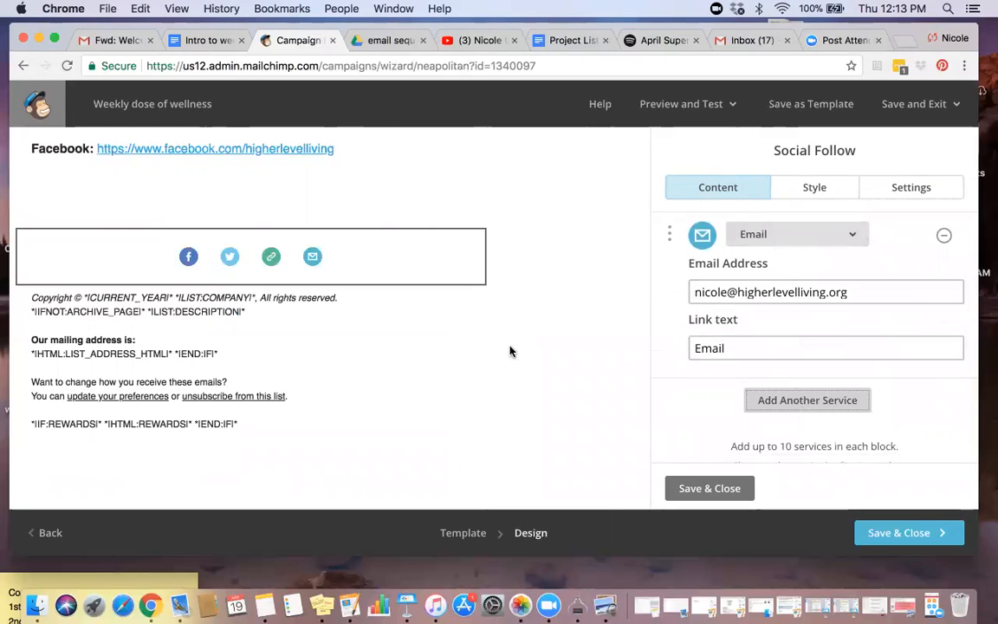
click(822, 404)
click(839, 412)
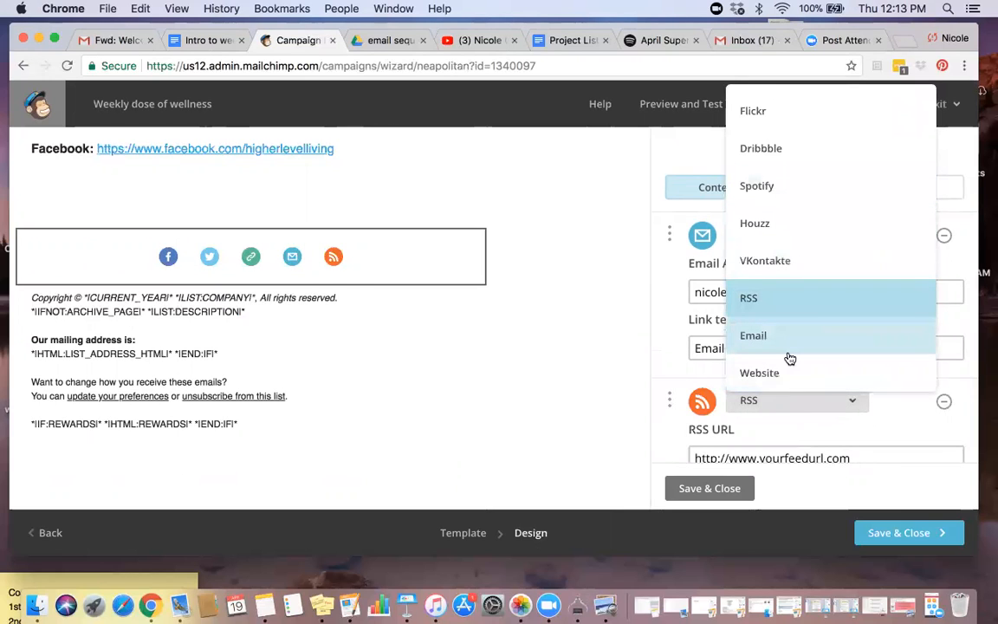
click(503, 310)
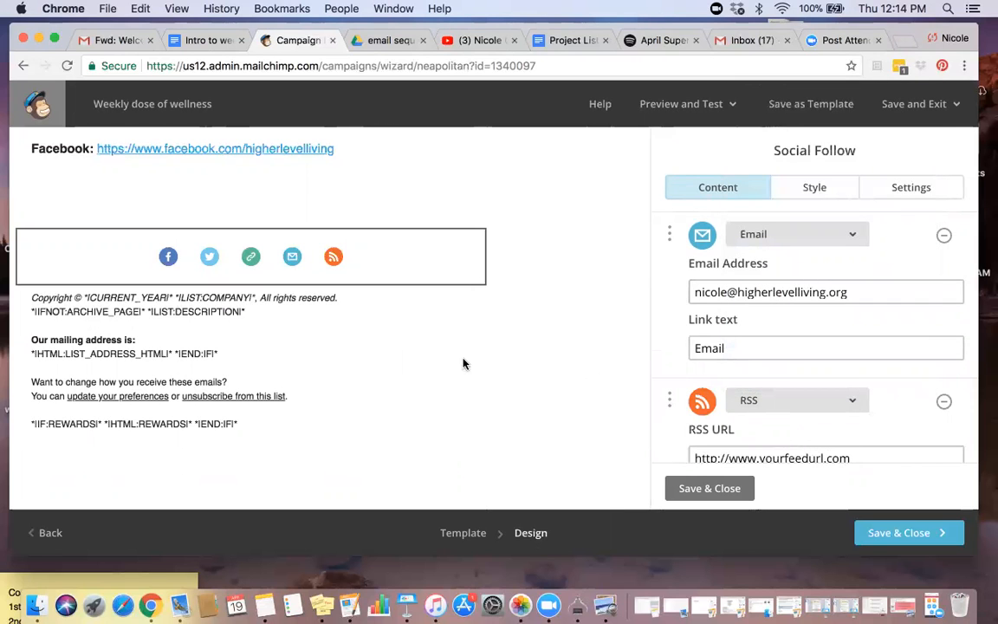
- Save and close the newsletter design and return to the campaign's setup overview
scroll(415, 337, up, 2)
scroll(416, 337, up, 10)
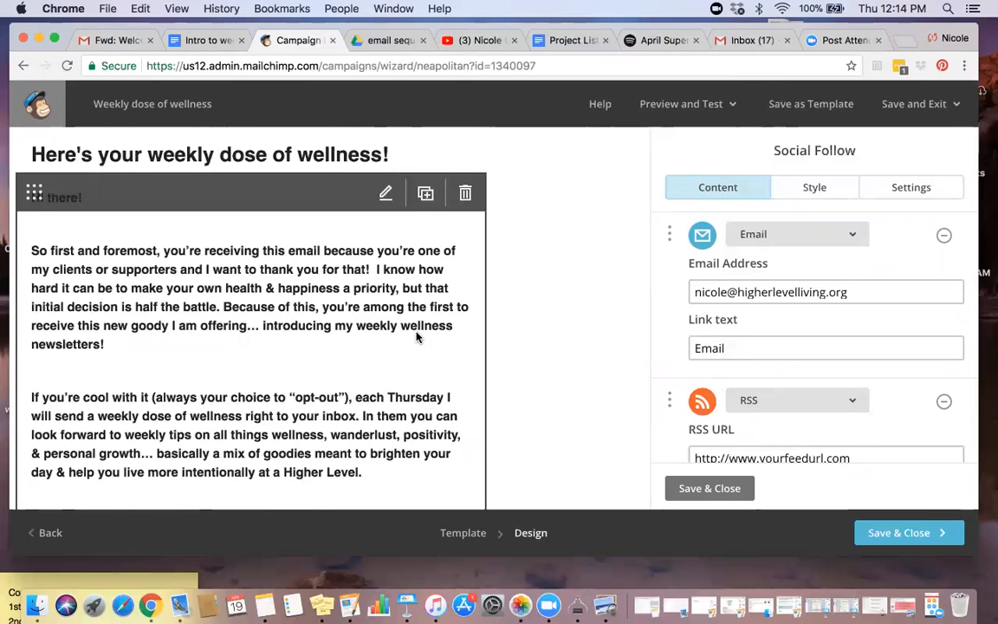
click(937, 537)
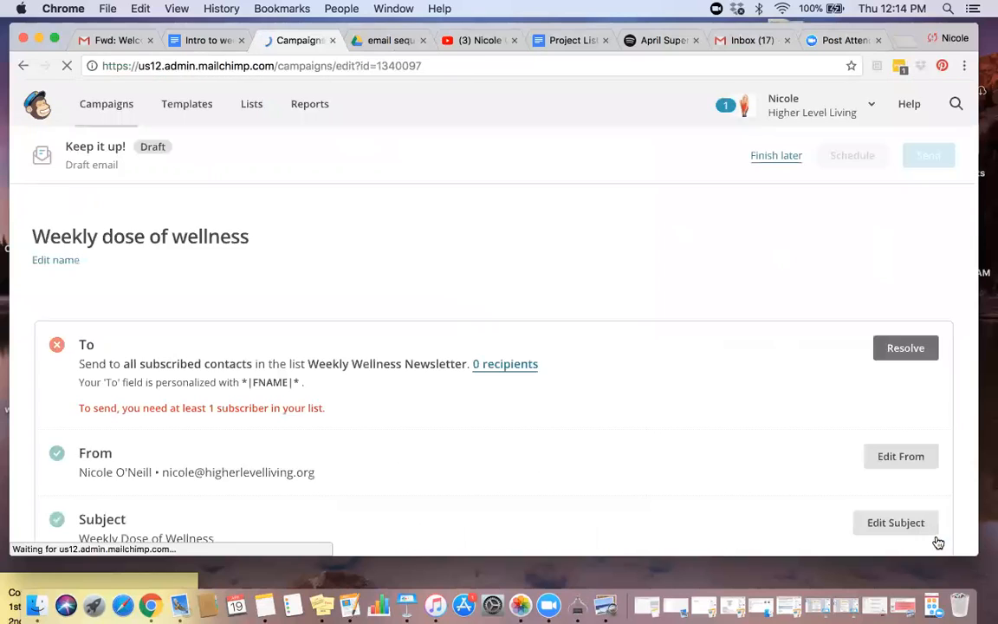
- Review the campaign's setup overview, including recipients, sender, subject, content checks, social sharing, and the Settings & Tracking options
scroll(597, 494, down, 2)
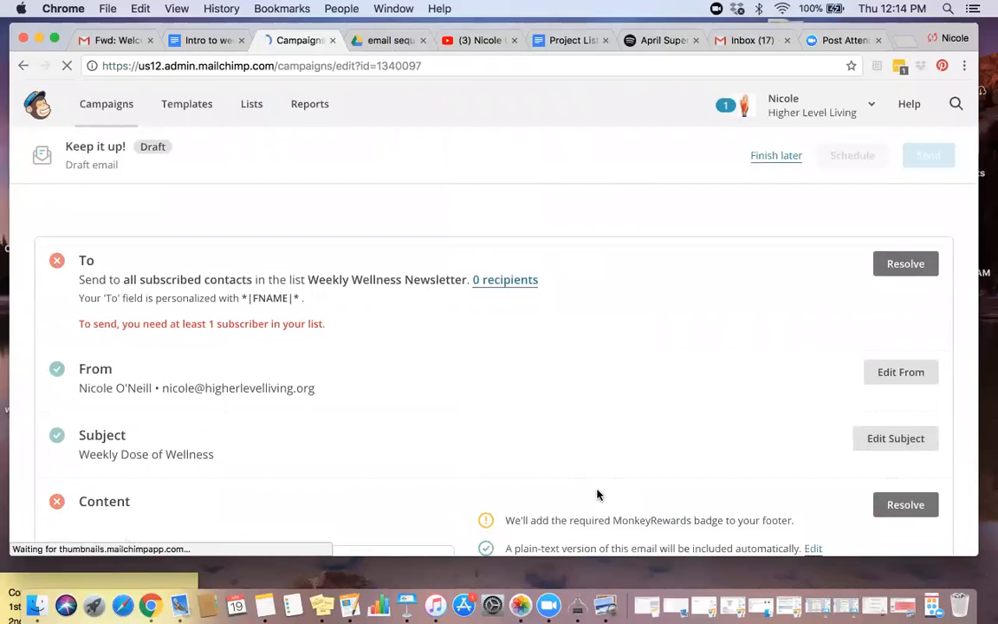
scroll(597, 494, down, 1)
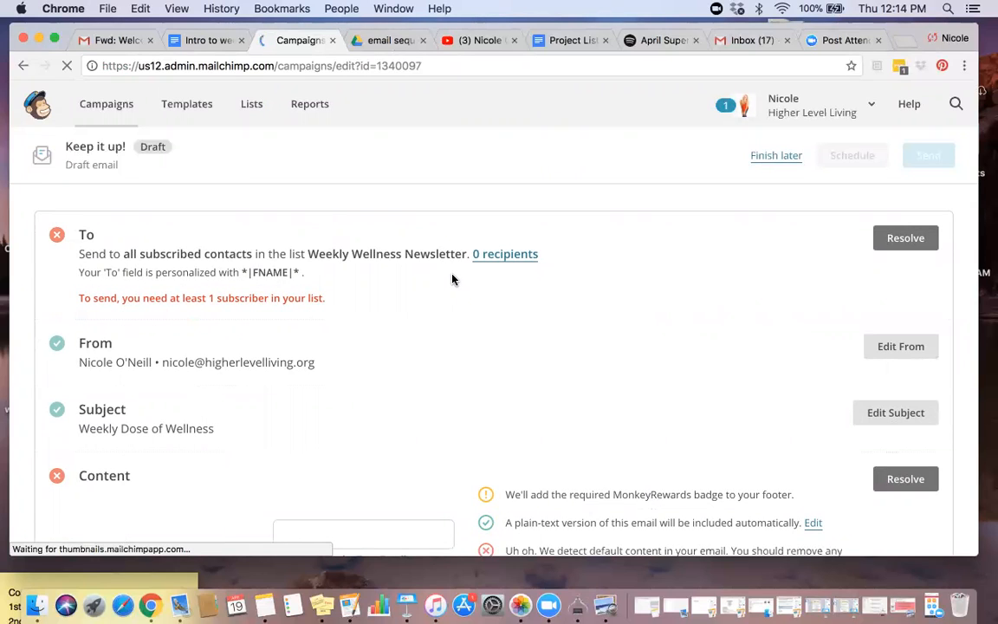
scroll(451, 279, down, 1)
scroll(456, 272, down, 4)
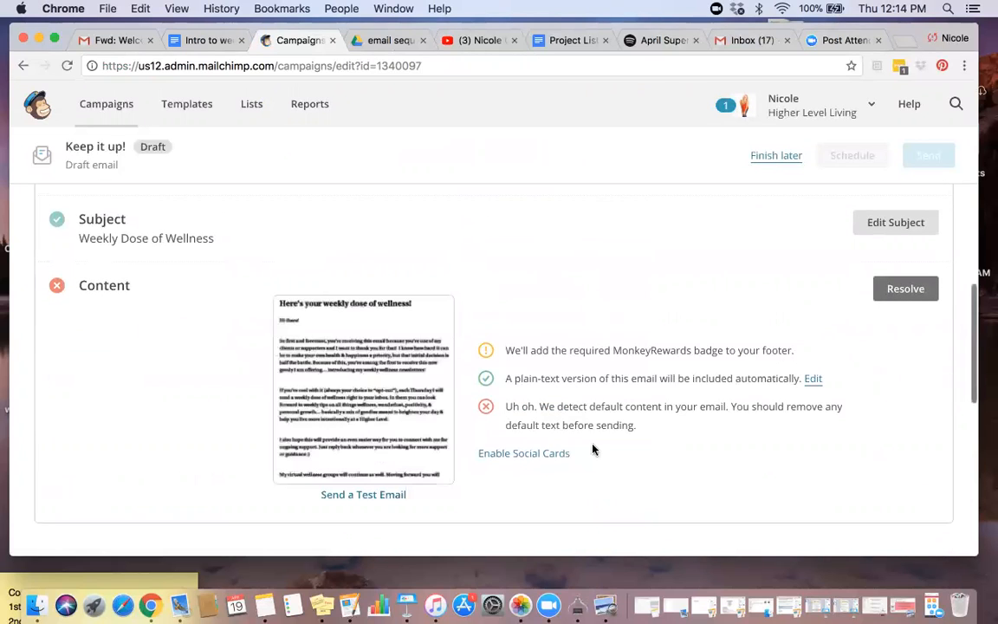
scroll(590, 459, down, 3)
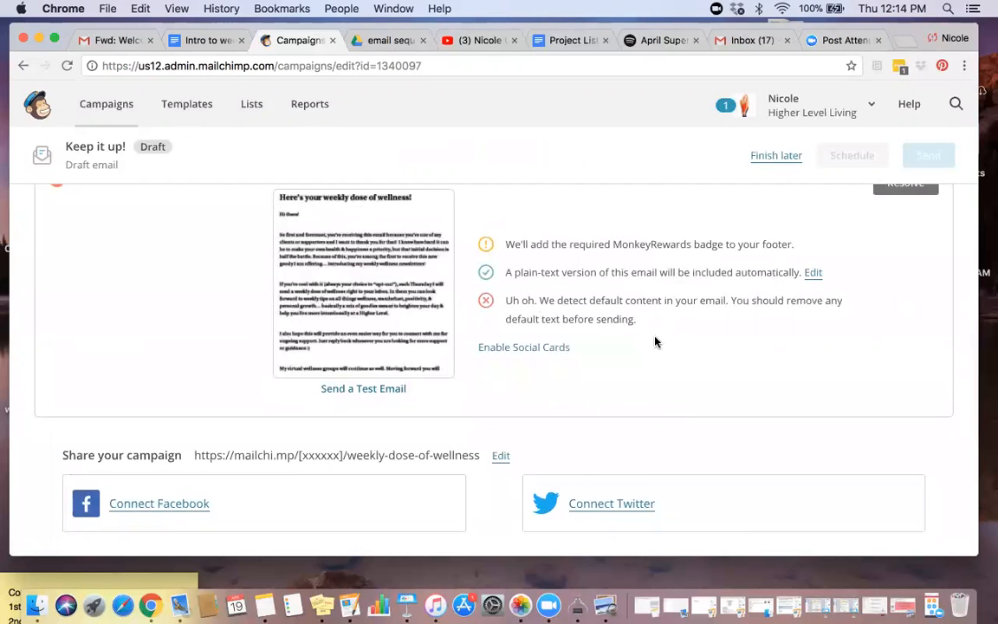
scroll(655, 341, down, 2)
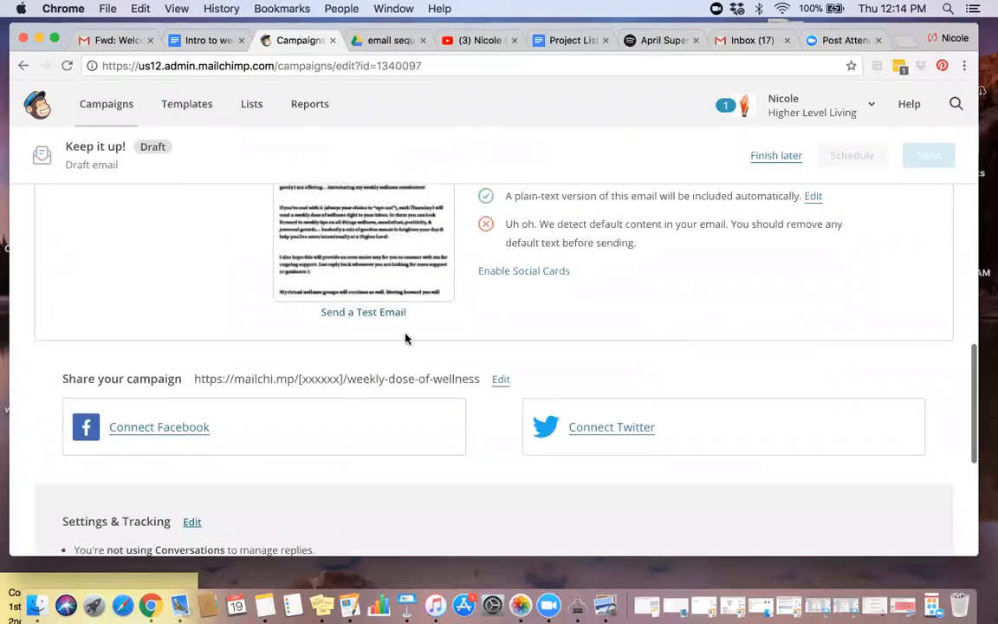
scroll(382, 472, down, 6)
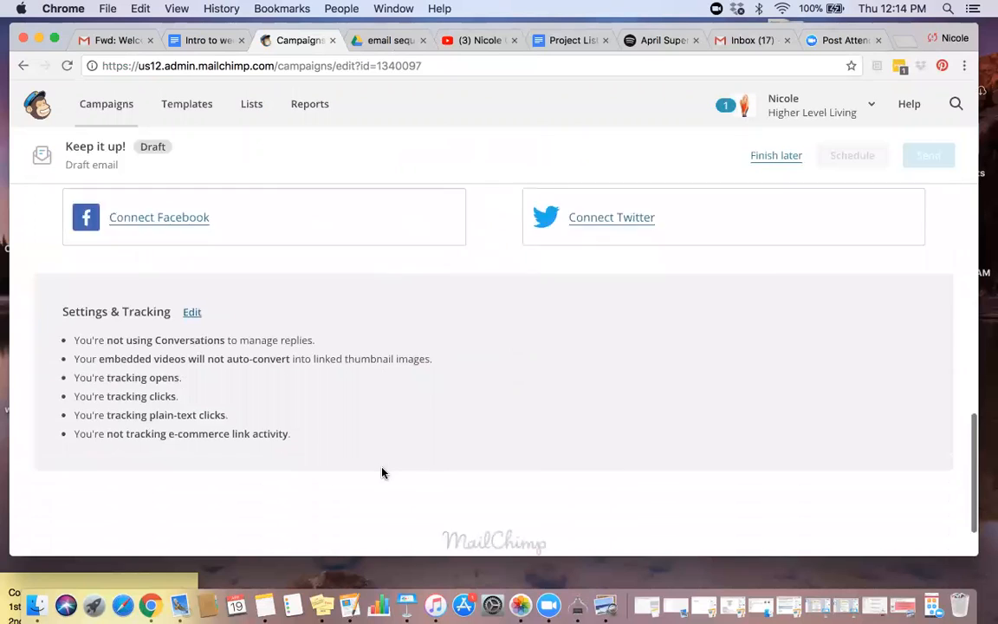
scroll(382, 472, up, 15)
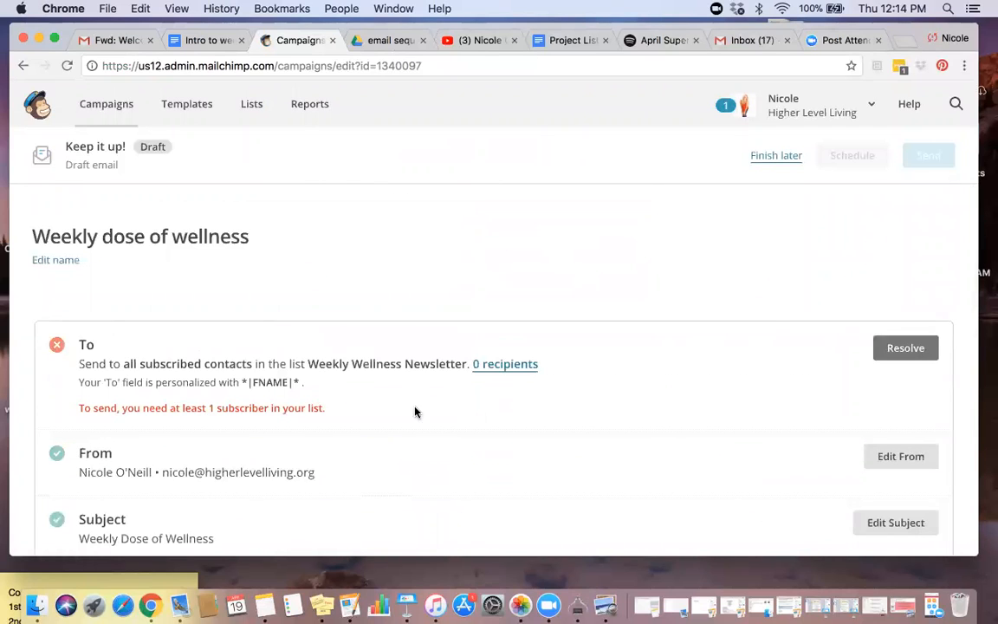